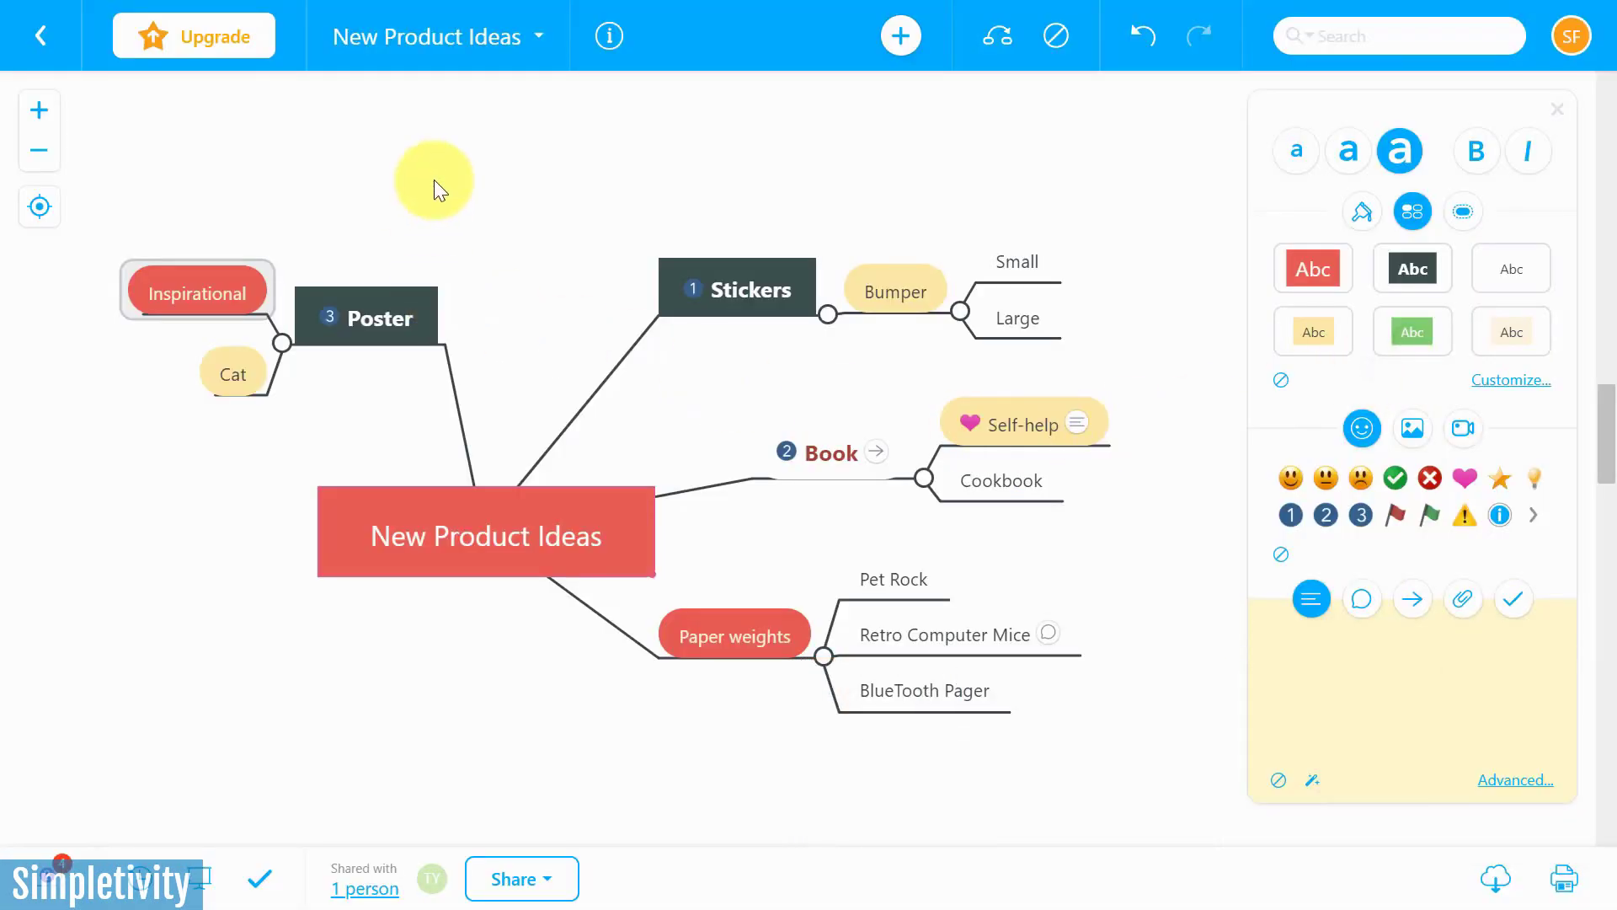
- Move the Stickers topic up-left toward the center, try the task icon, and close the MeisterTask banner
left_click_drag(714, 280, 643, 210)
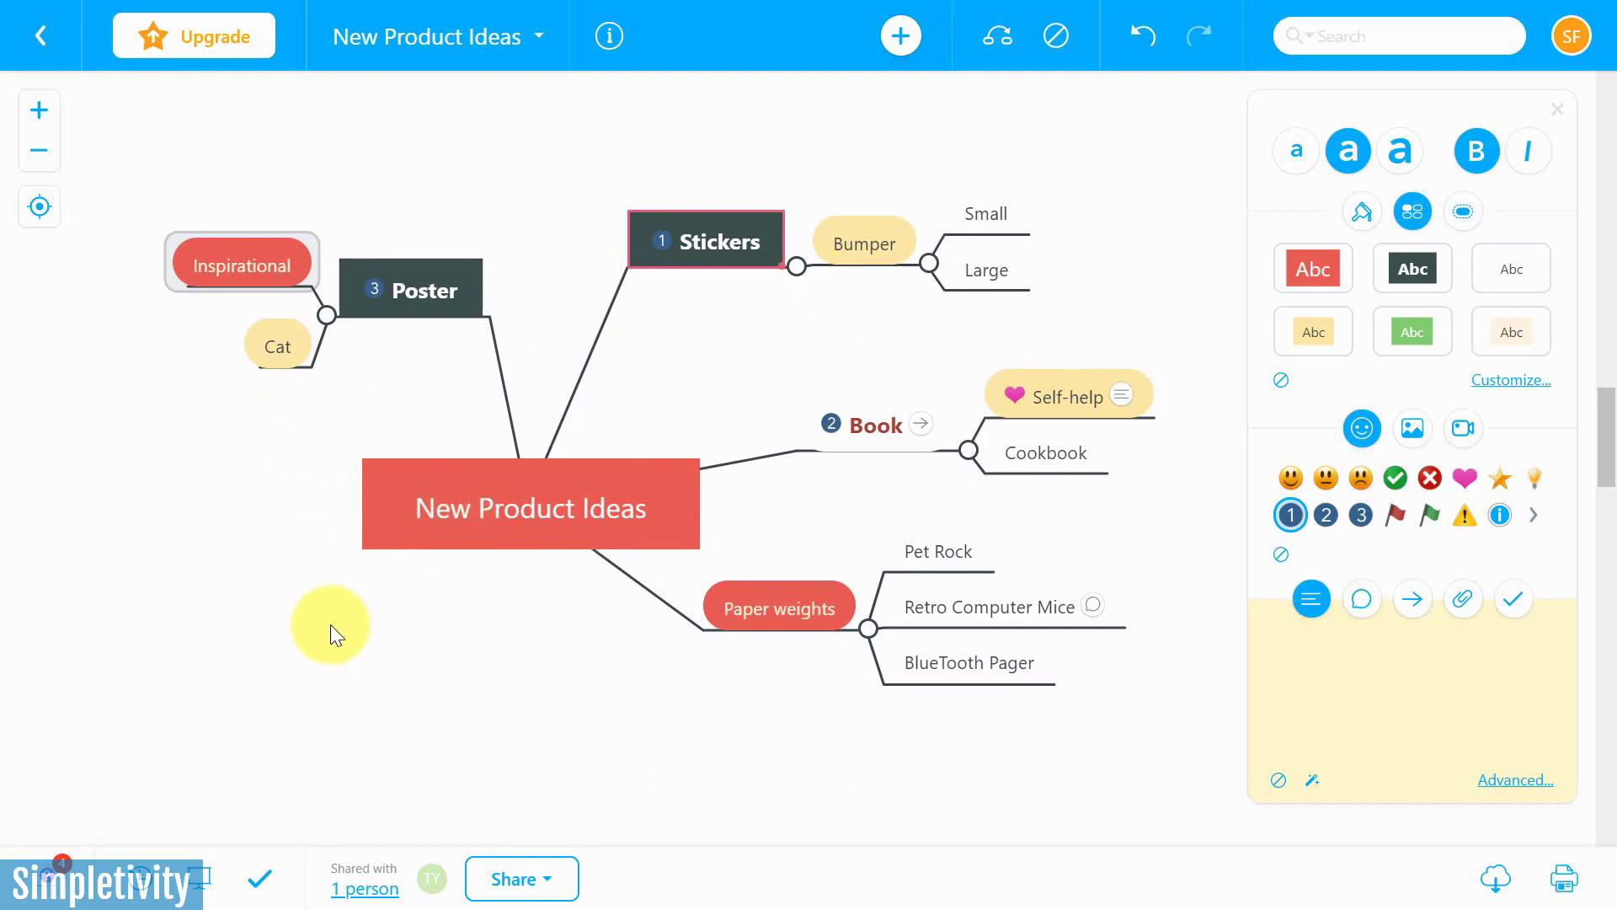
left_click(262, 883)
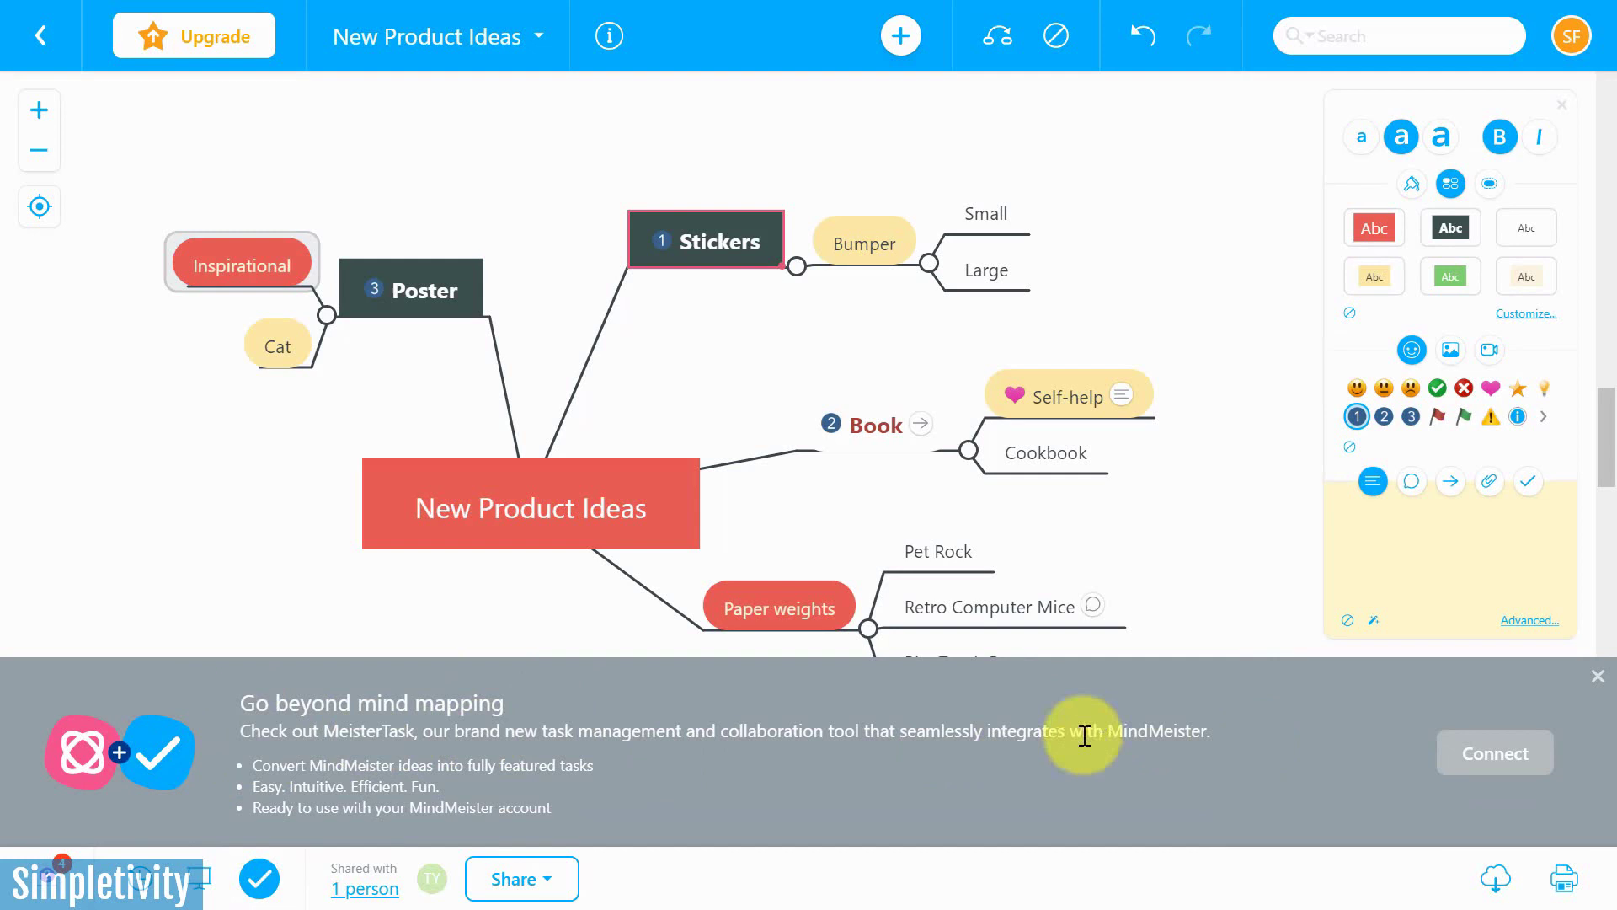
left_click(1597, 678)
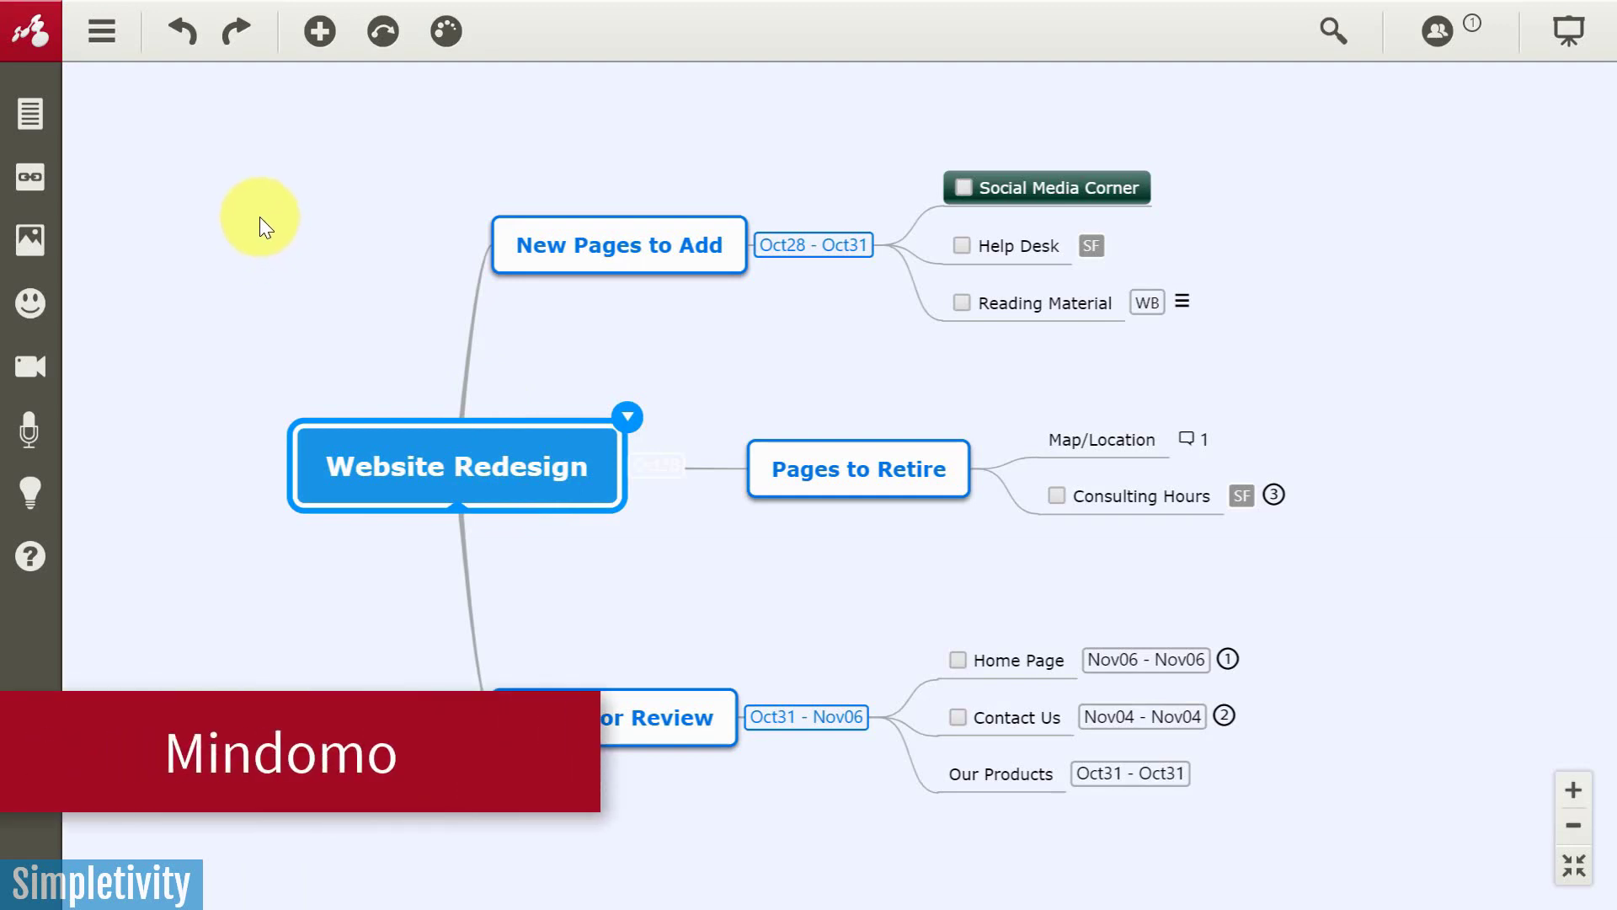
- Switch the Website Redesign map to View as outline from the main menu
left_click(104, 34)
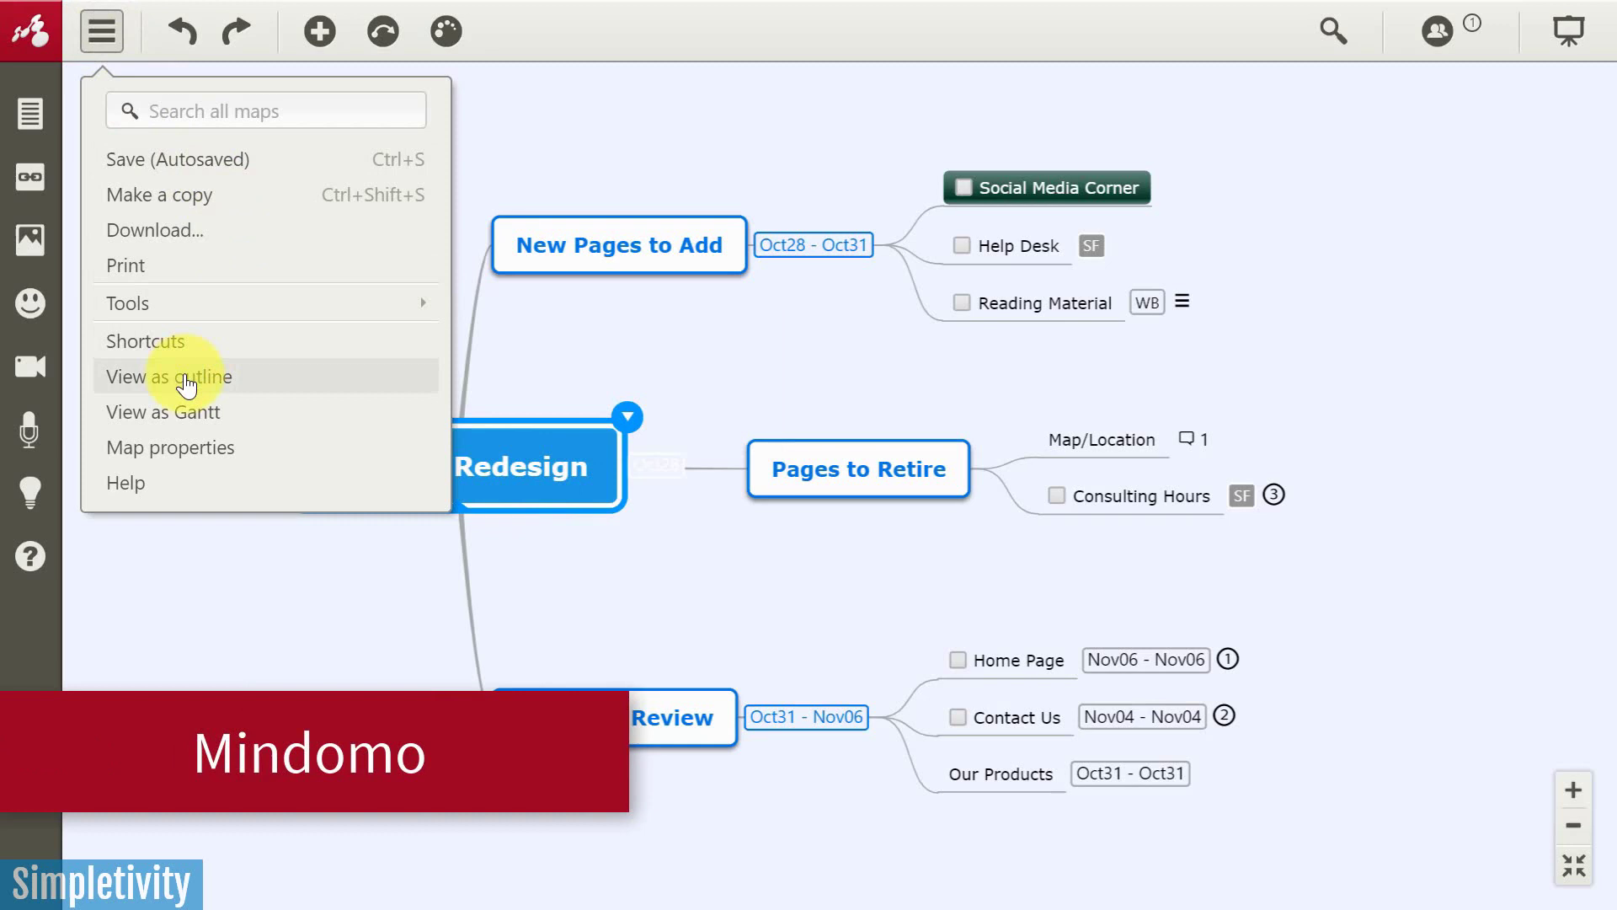
left_click(172, 391)
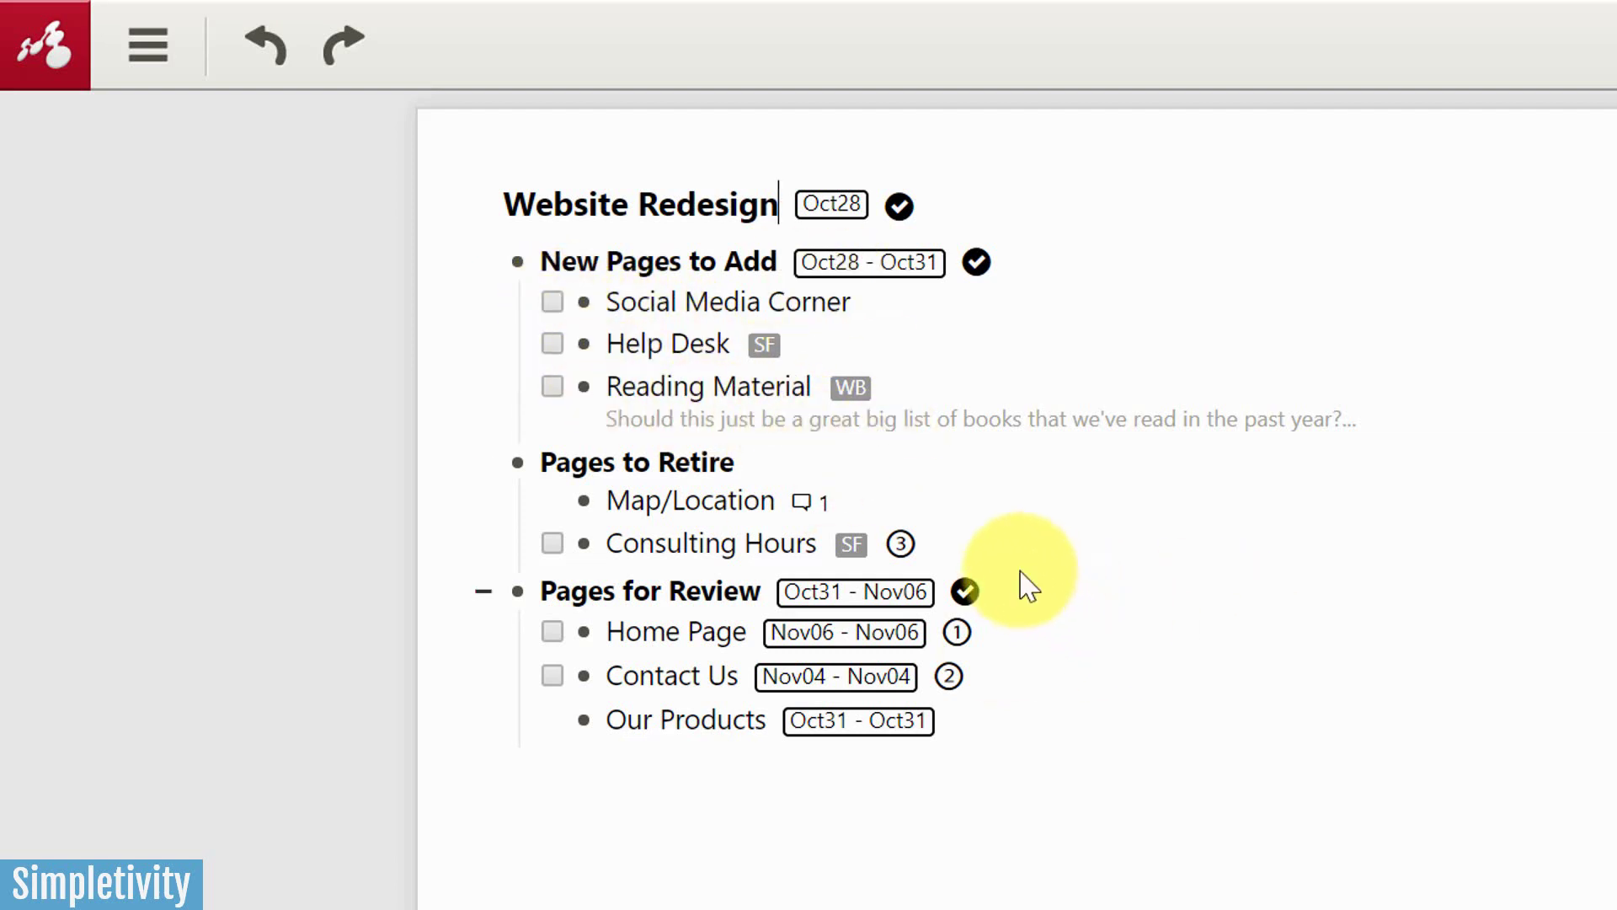
- Show the map as a Gantt chart and extend Home Page to end on 11/08
left_click(149, 44)
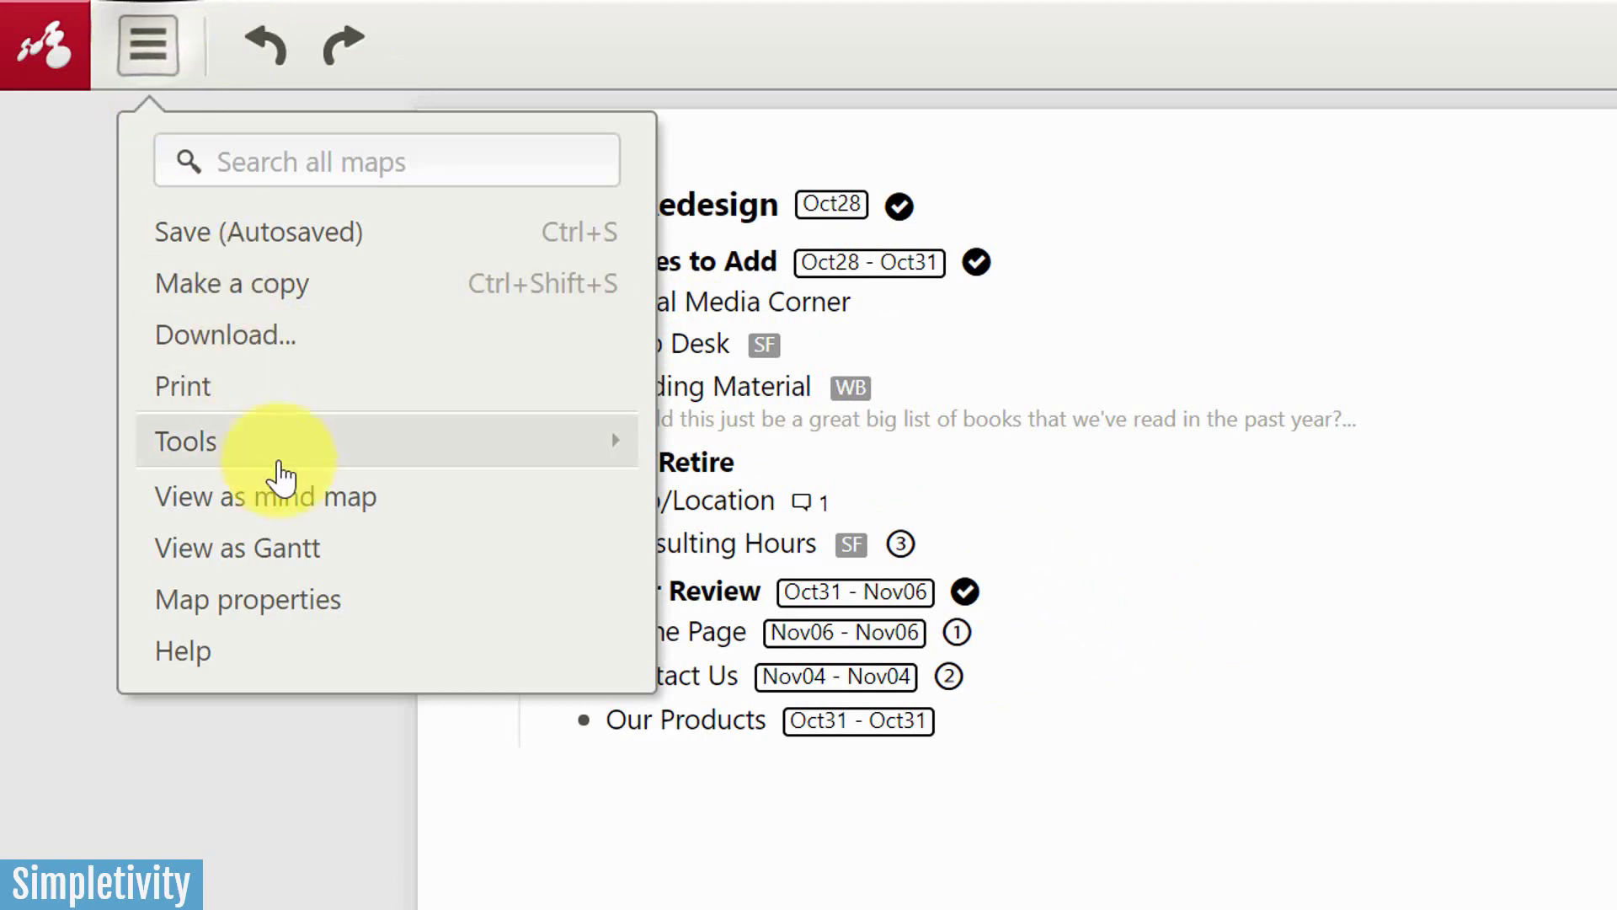
left_click(285, 566)
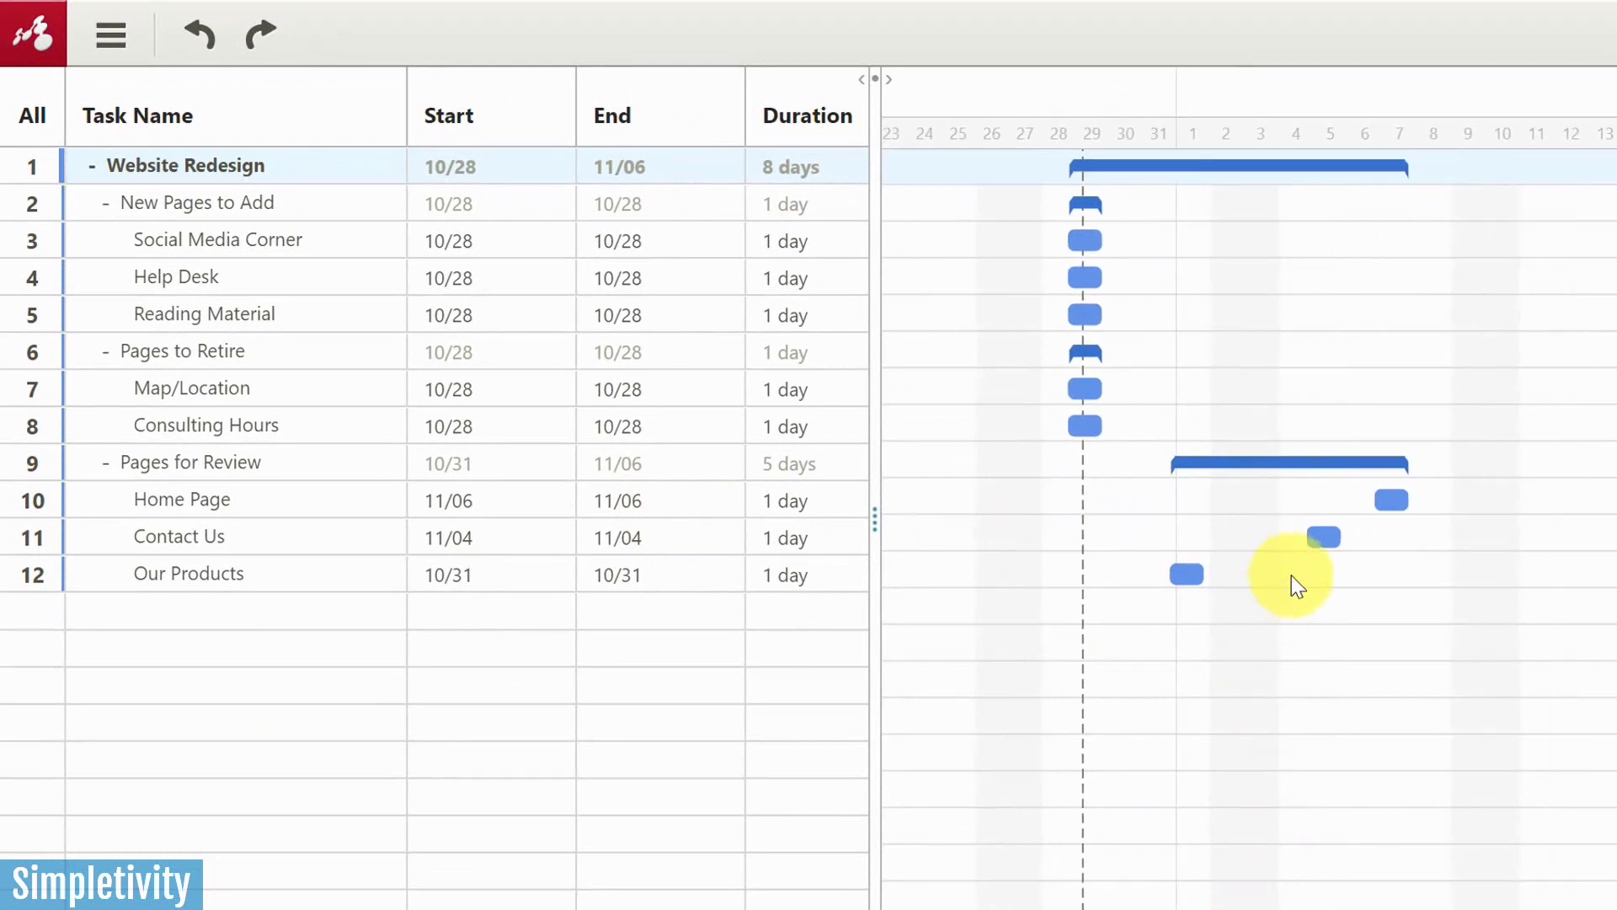
mouse_move(1398, 500)
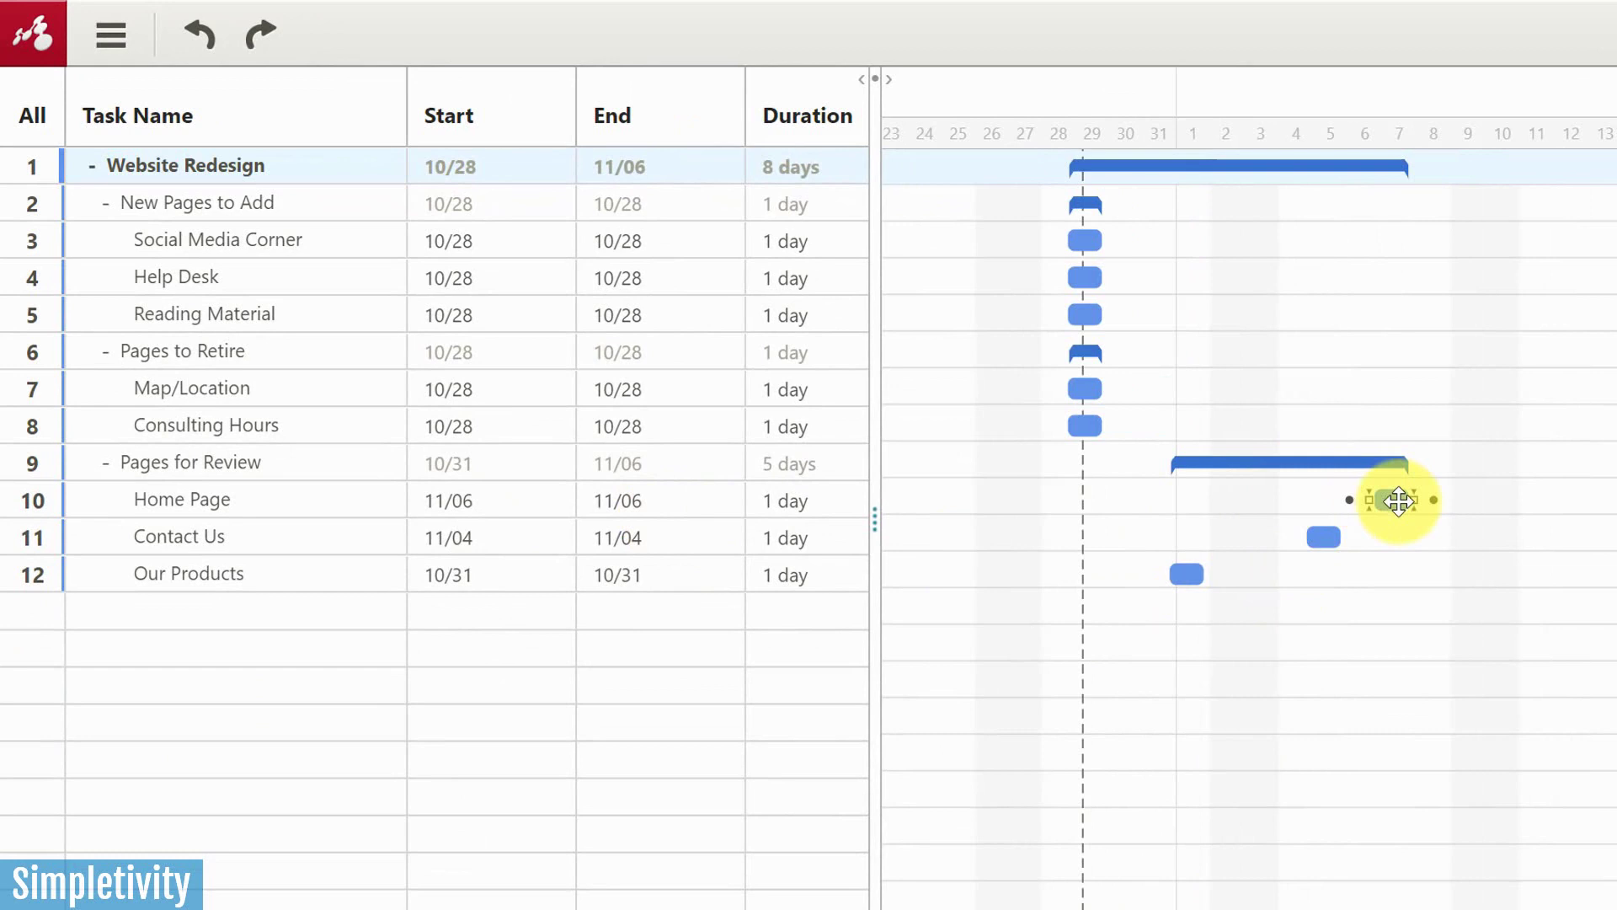
left_click_drag(1403, 501, 1478, 529)
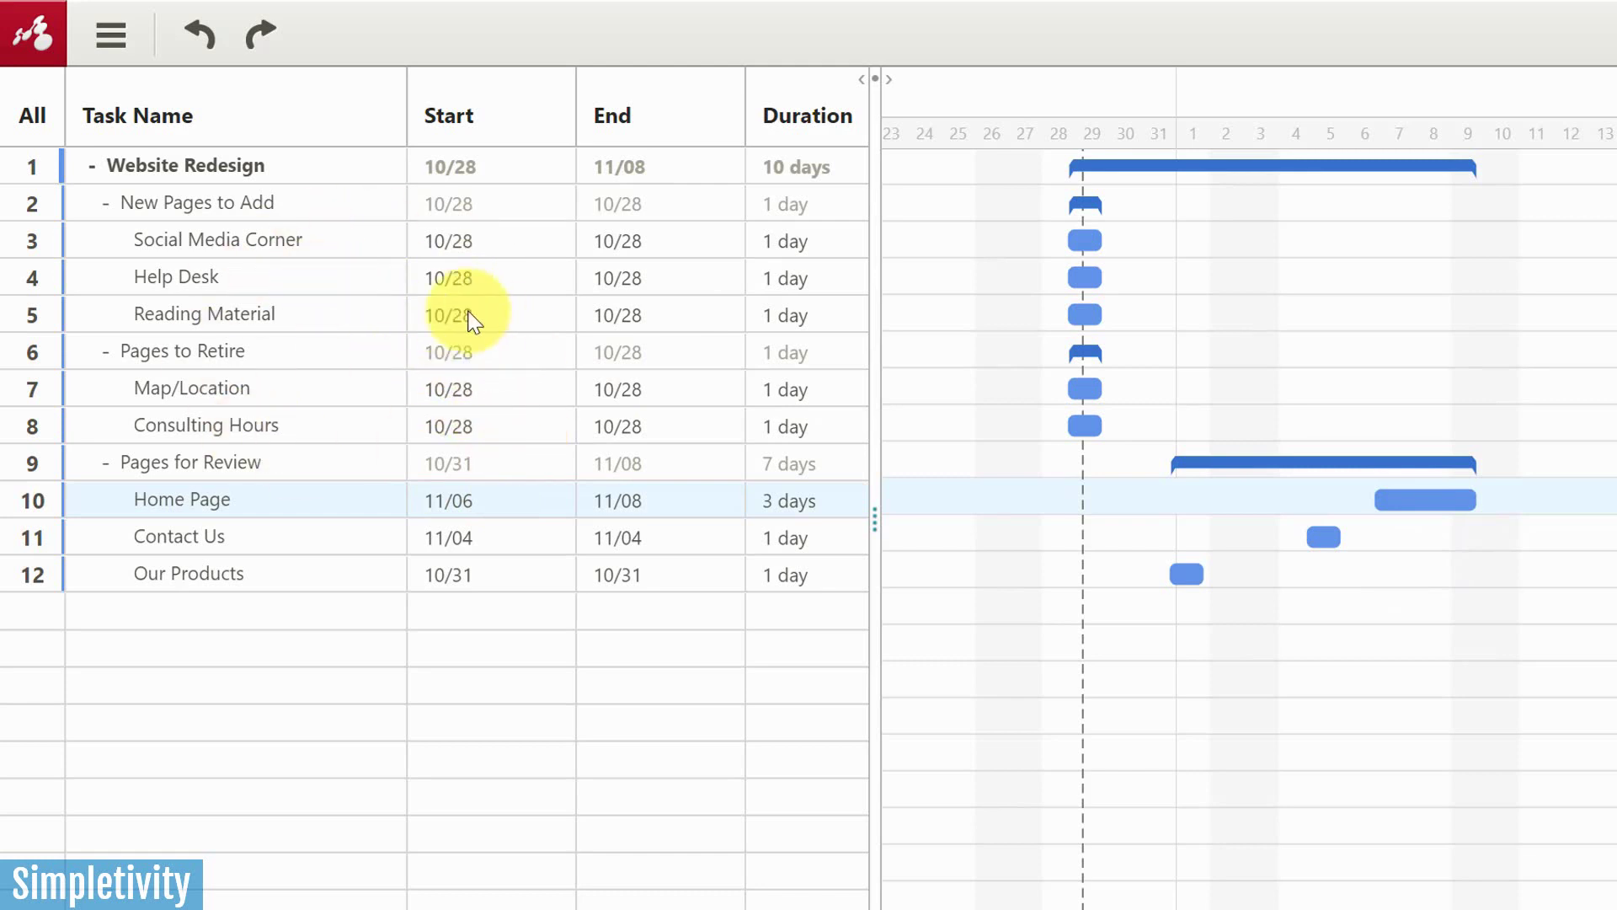
left_click(111, 37)
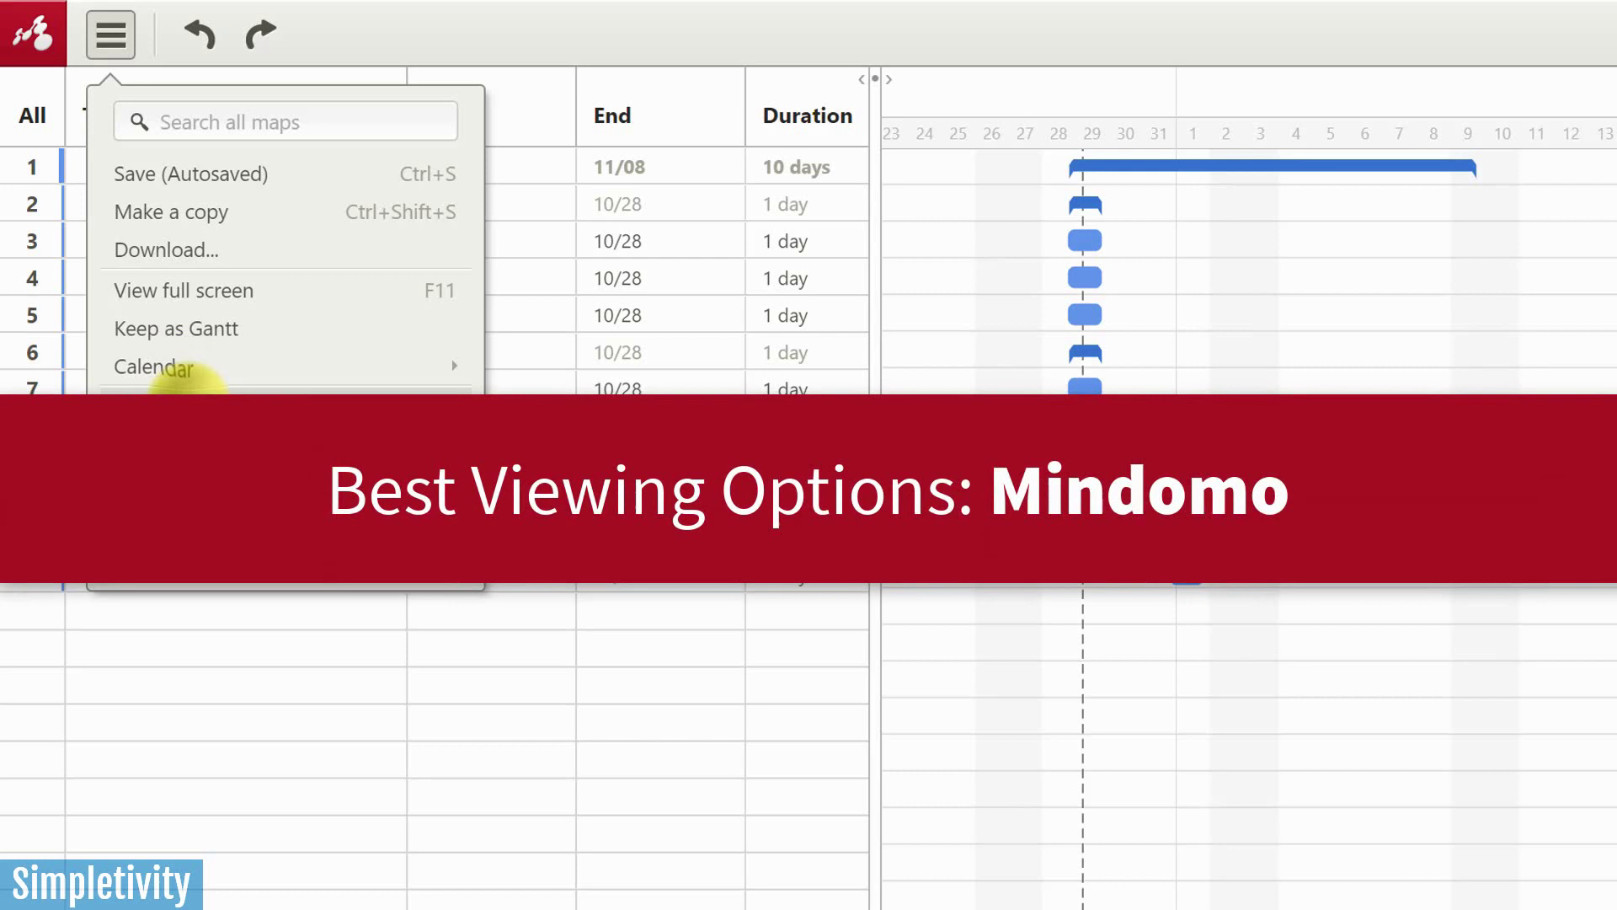
- Move New Pages to Add to the map's left side and add a Subtopic child
key("Escape")
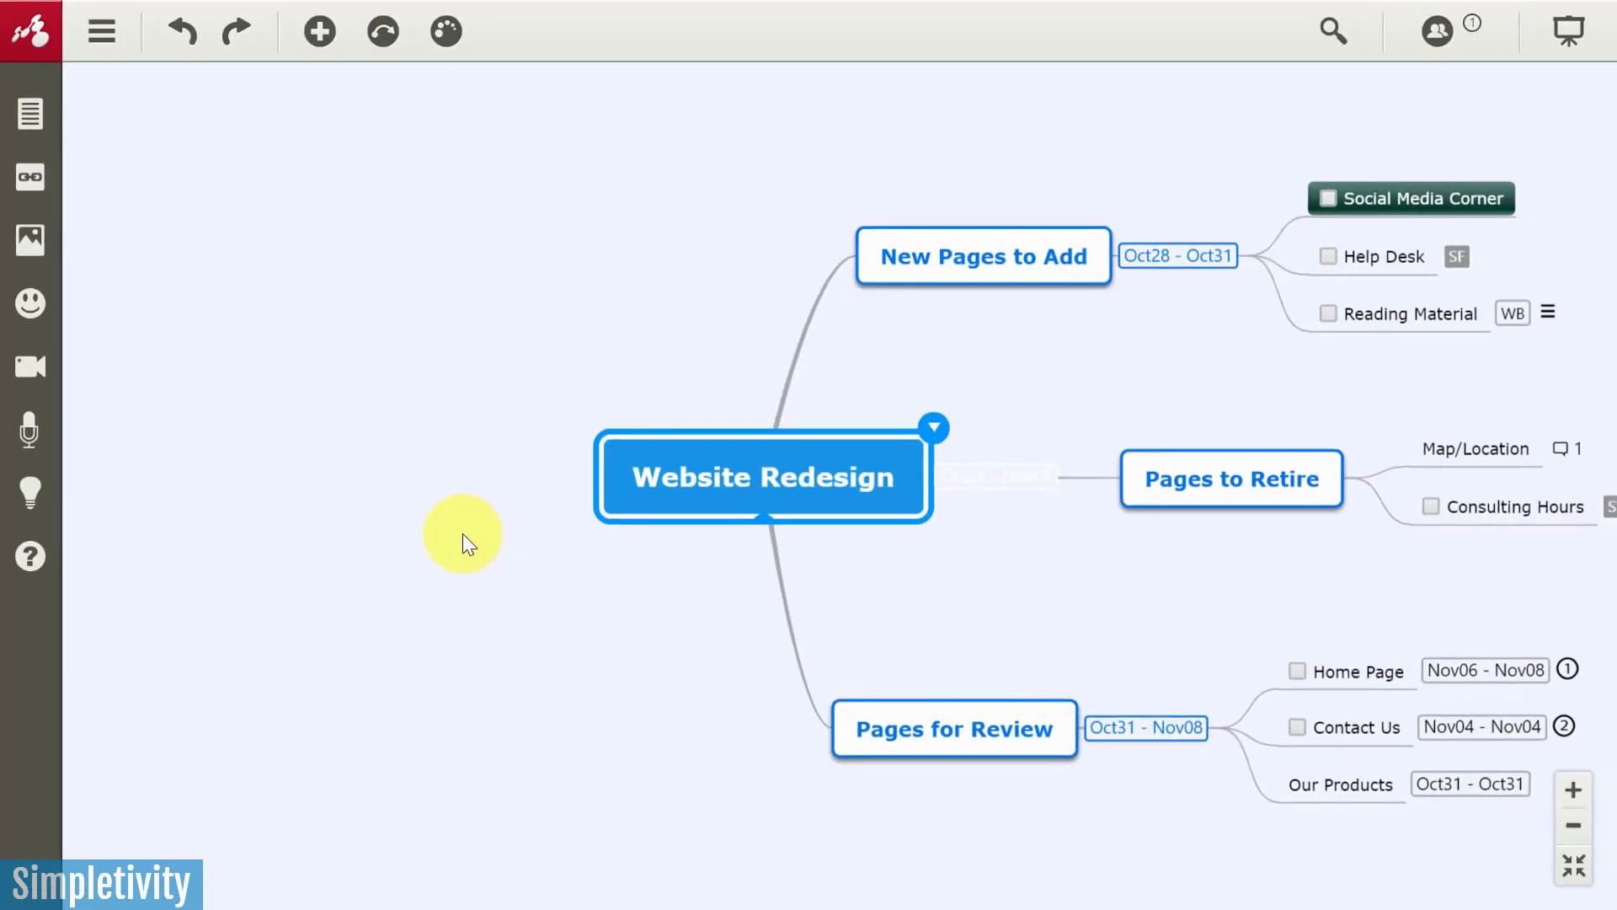
left_click_drag(564, 610, 307, 592)
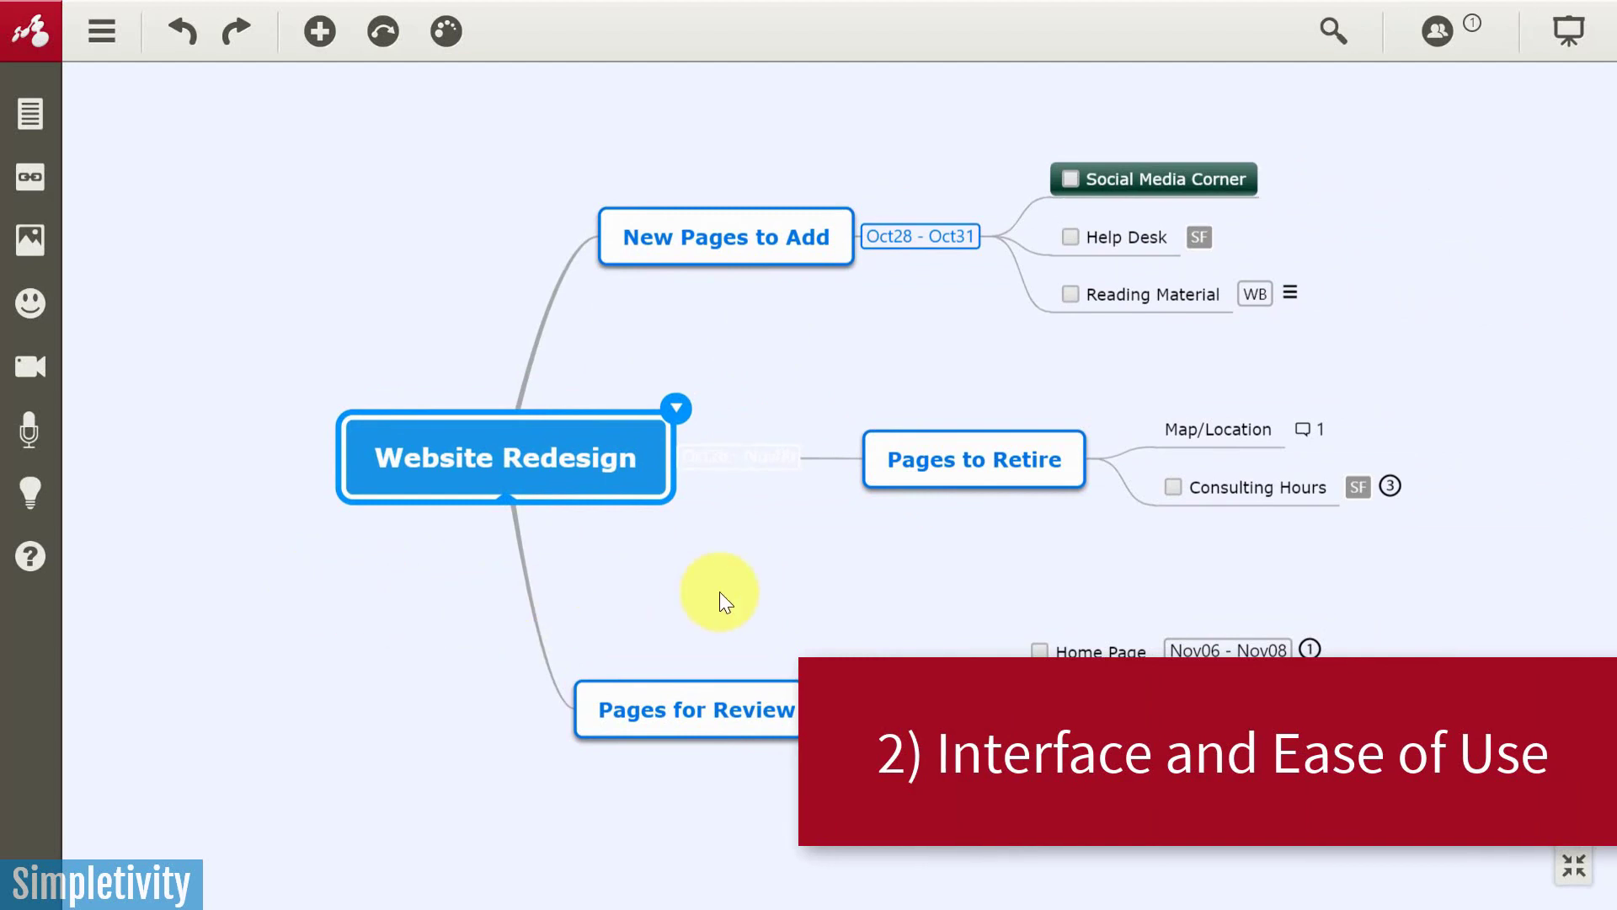
left_click_drag(787, 237, 467, 215)
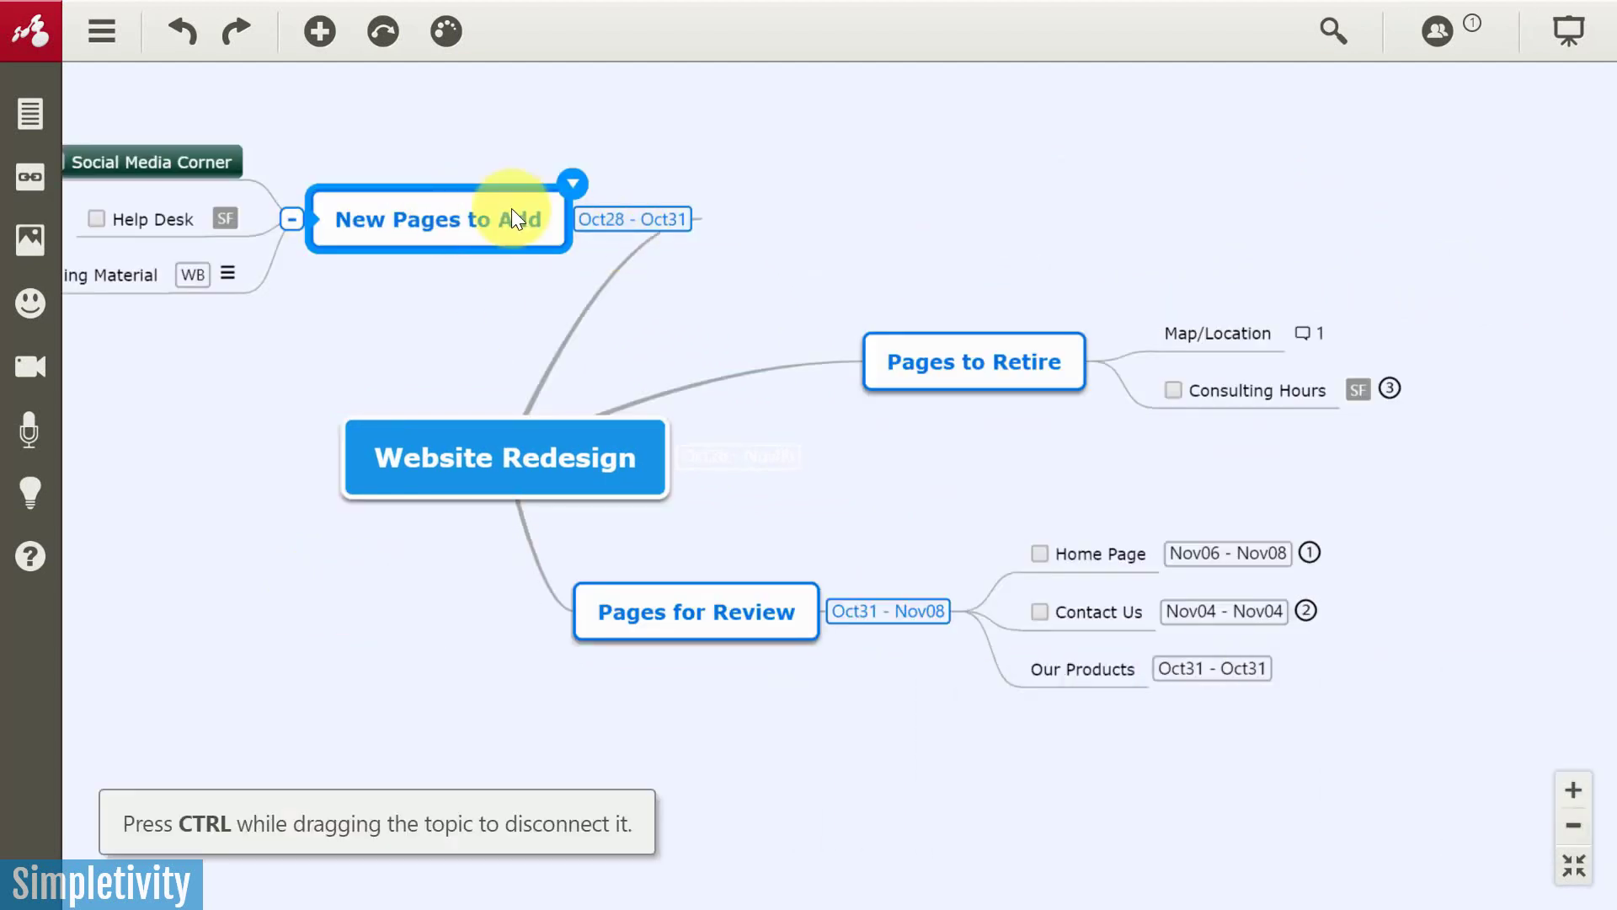
key("Tab")
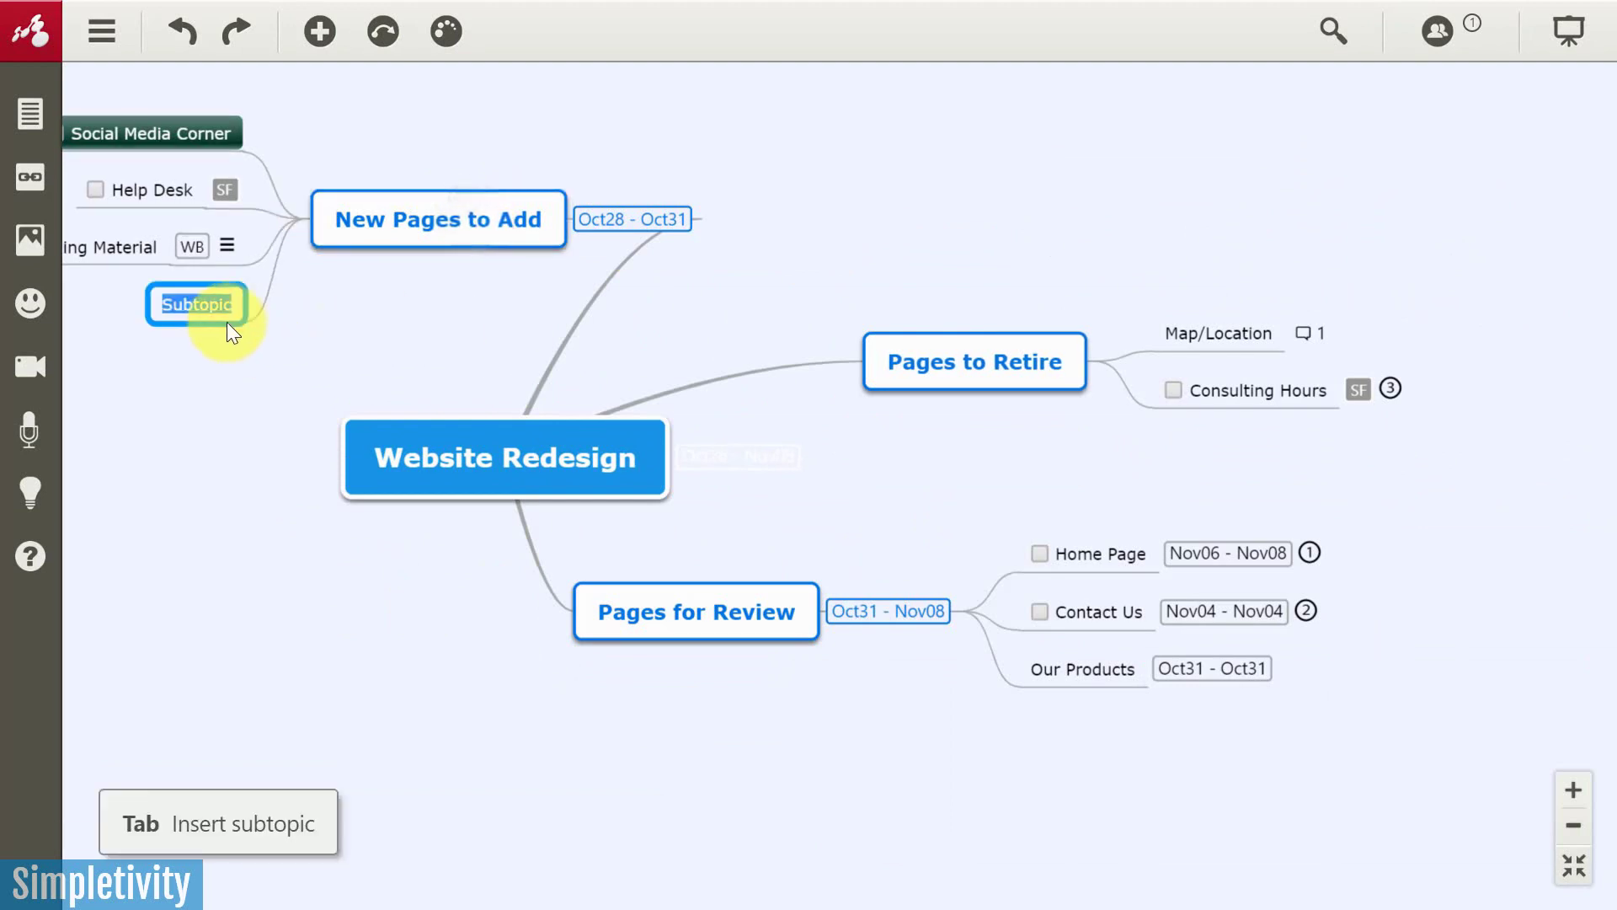
key("Return")
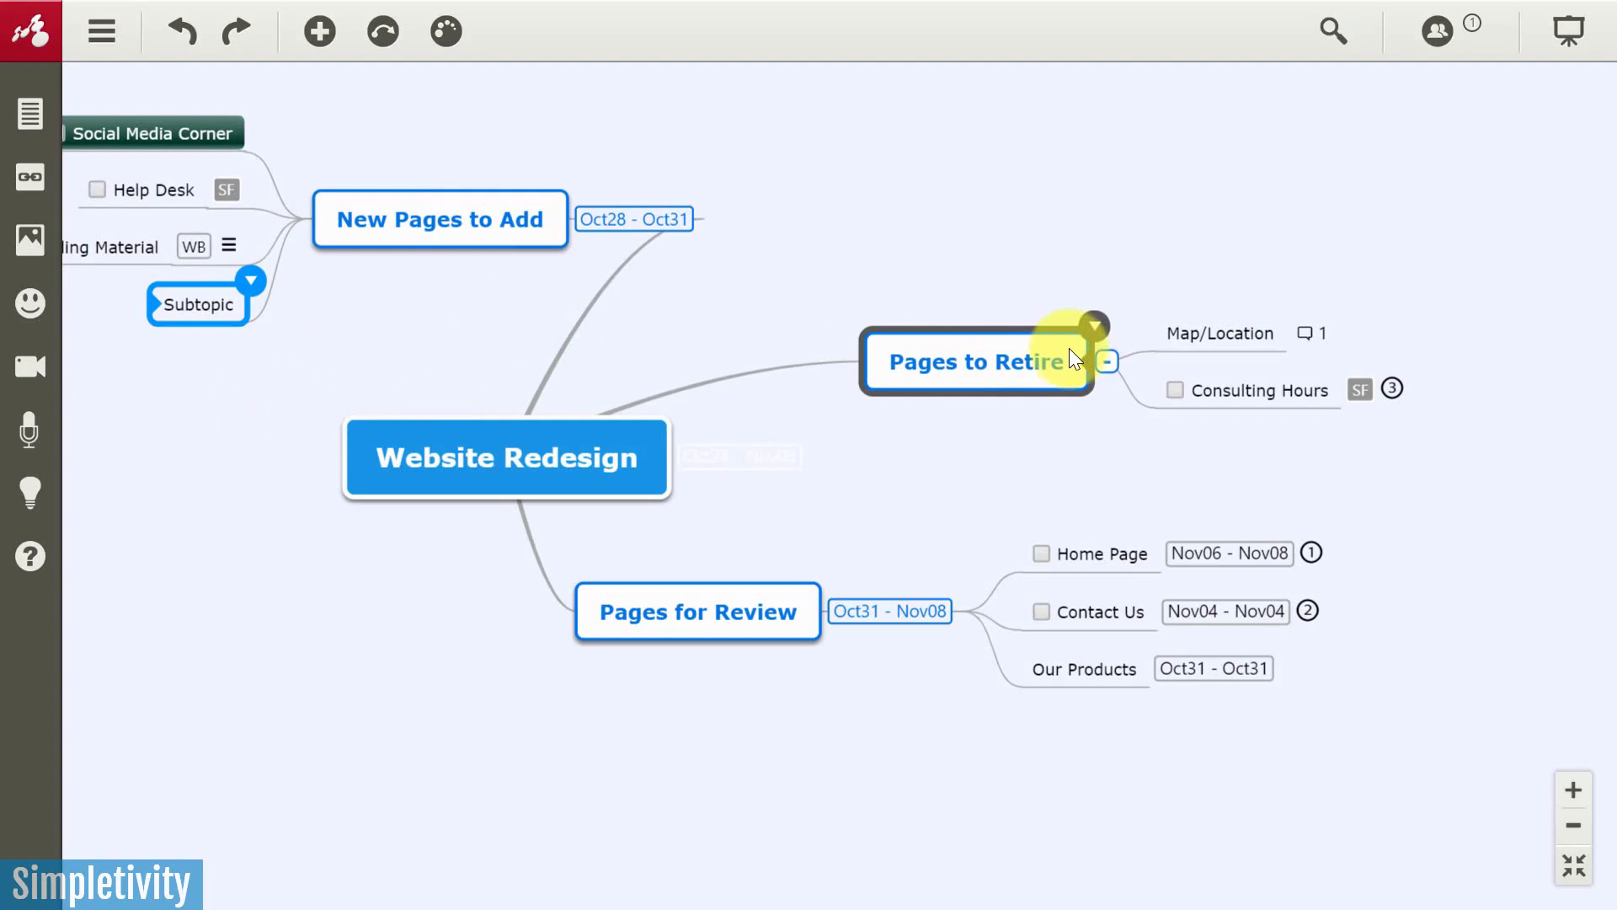
left_click(1093, 326)
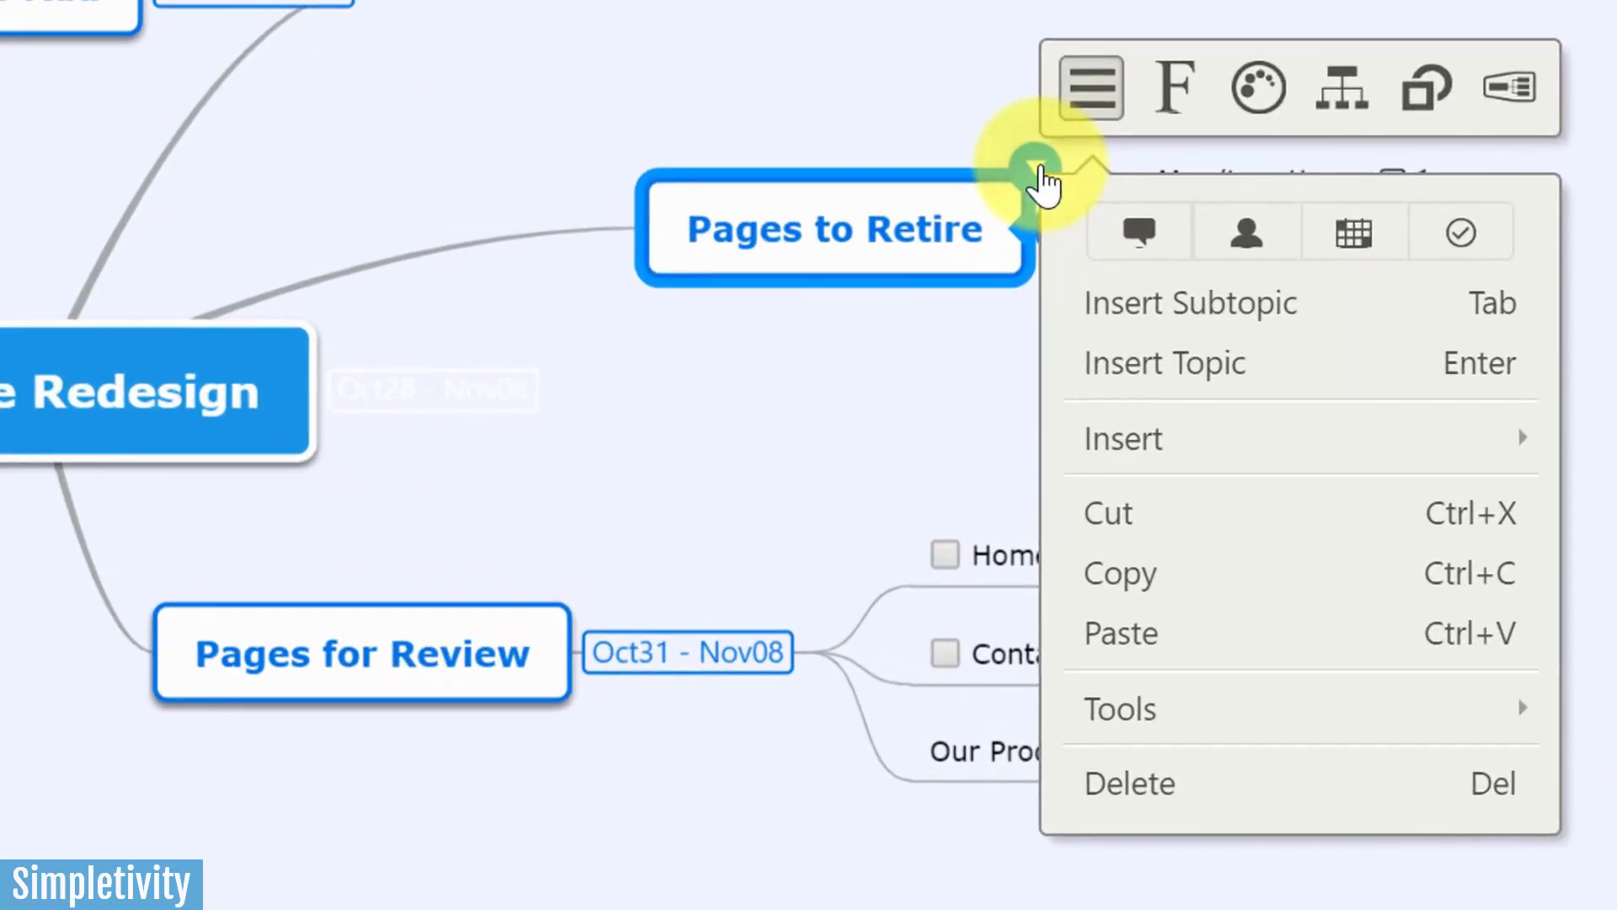
left_click(932, 107)
left_click(1038, 171)
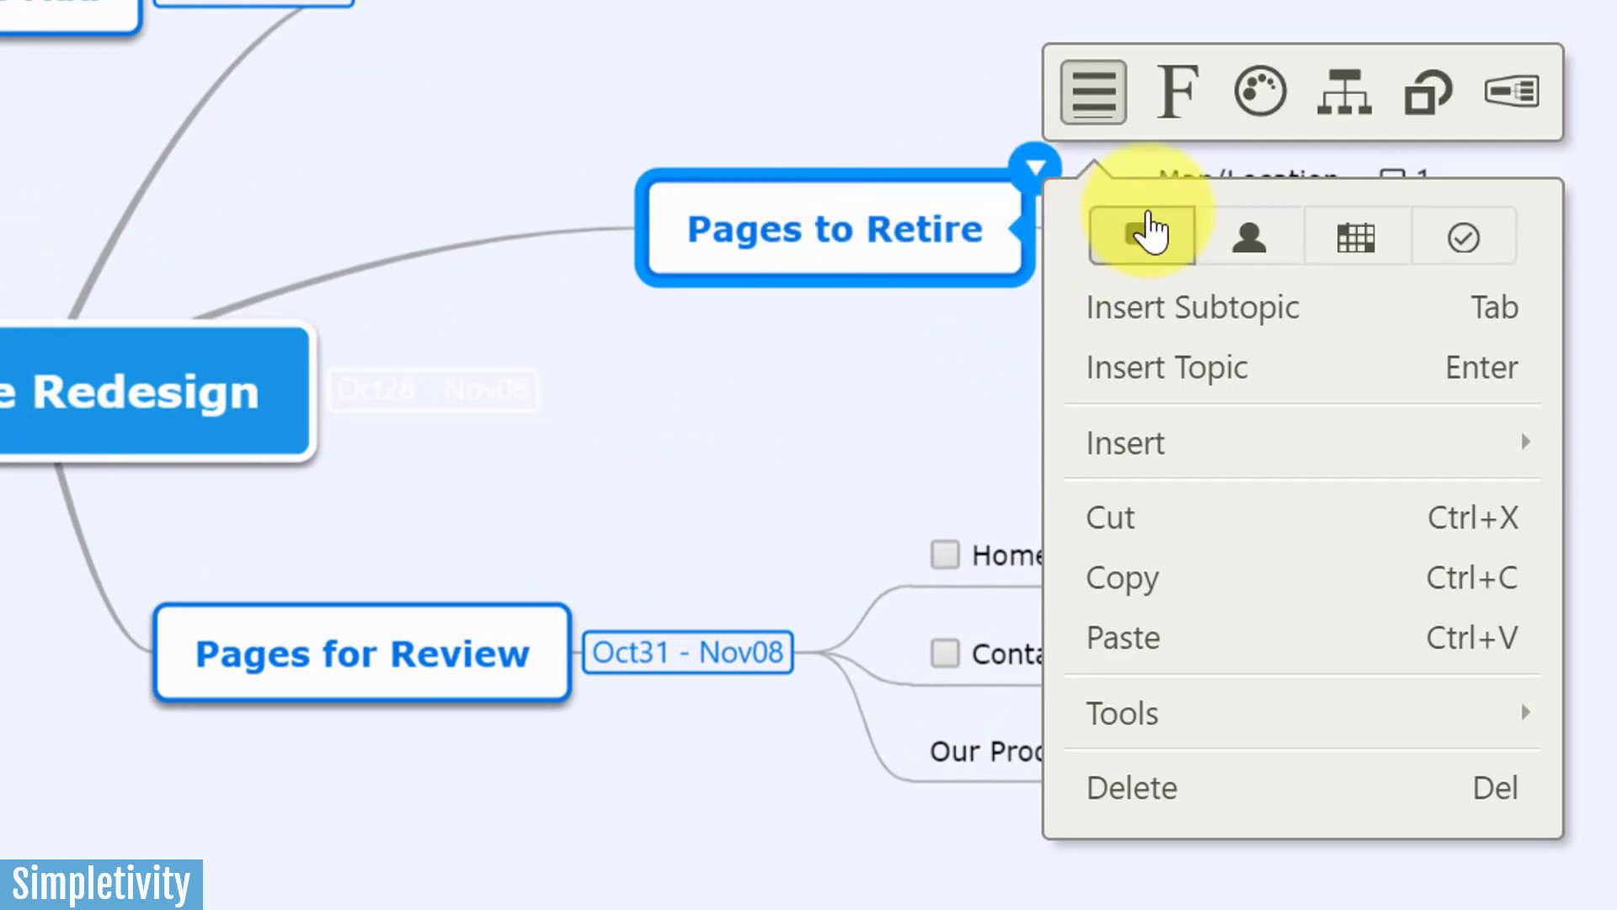
left_click(1179, 97)
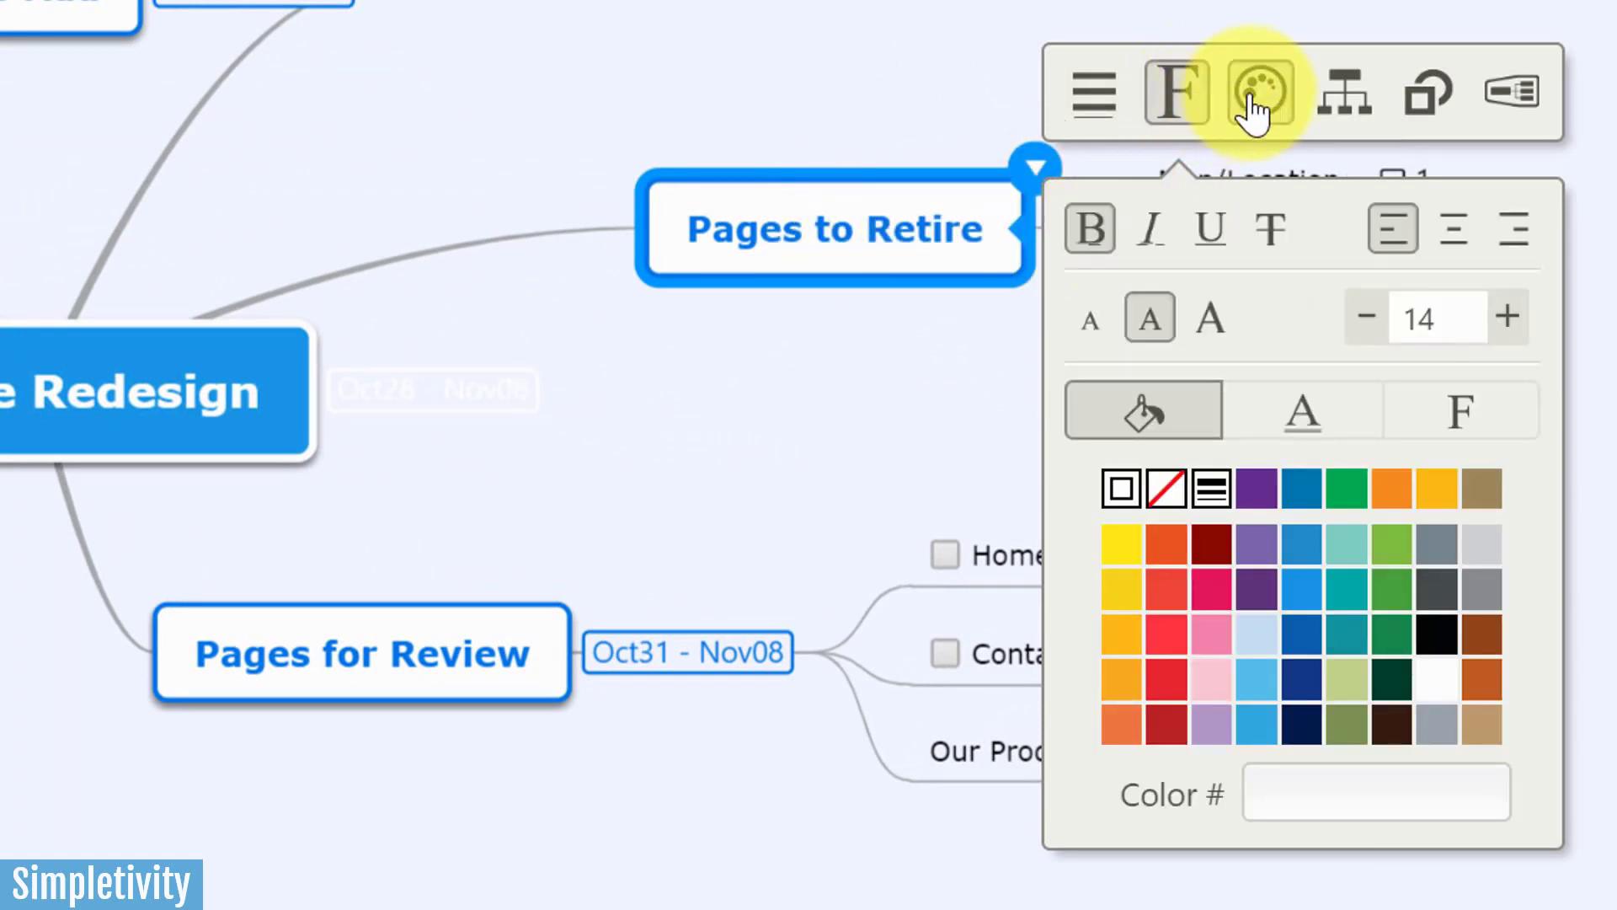
left_click(1263, 99)
left_click(1346, 97)
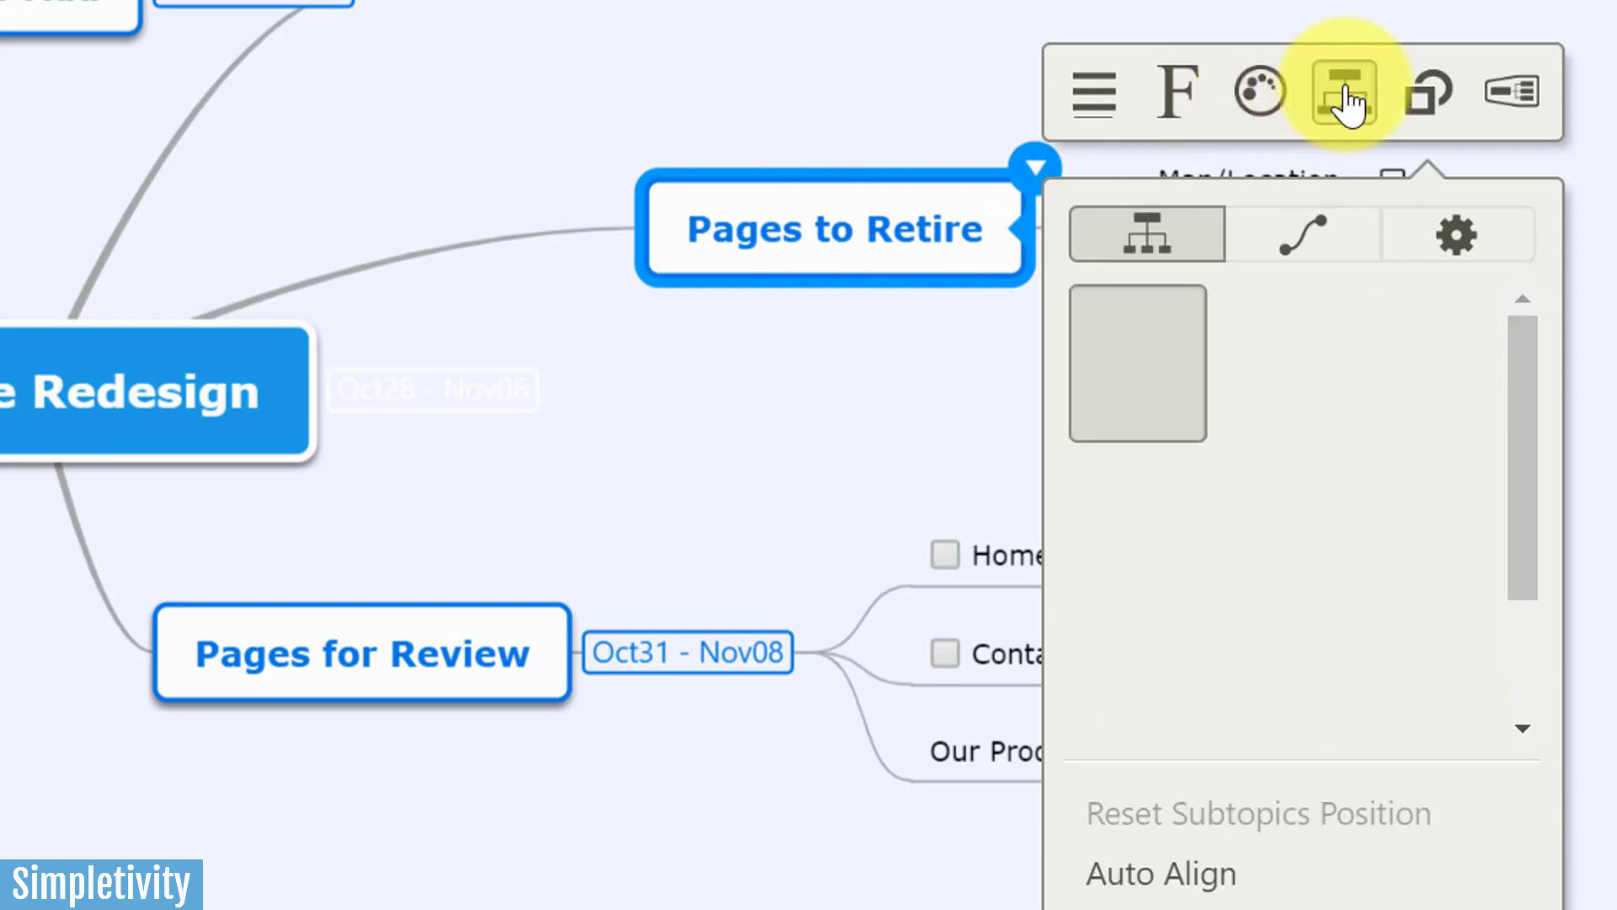
key("Escape")
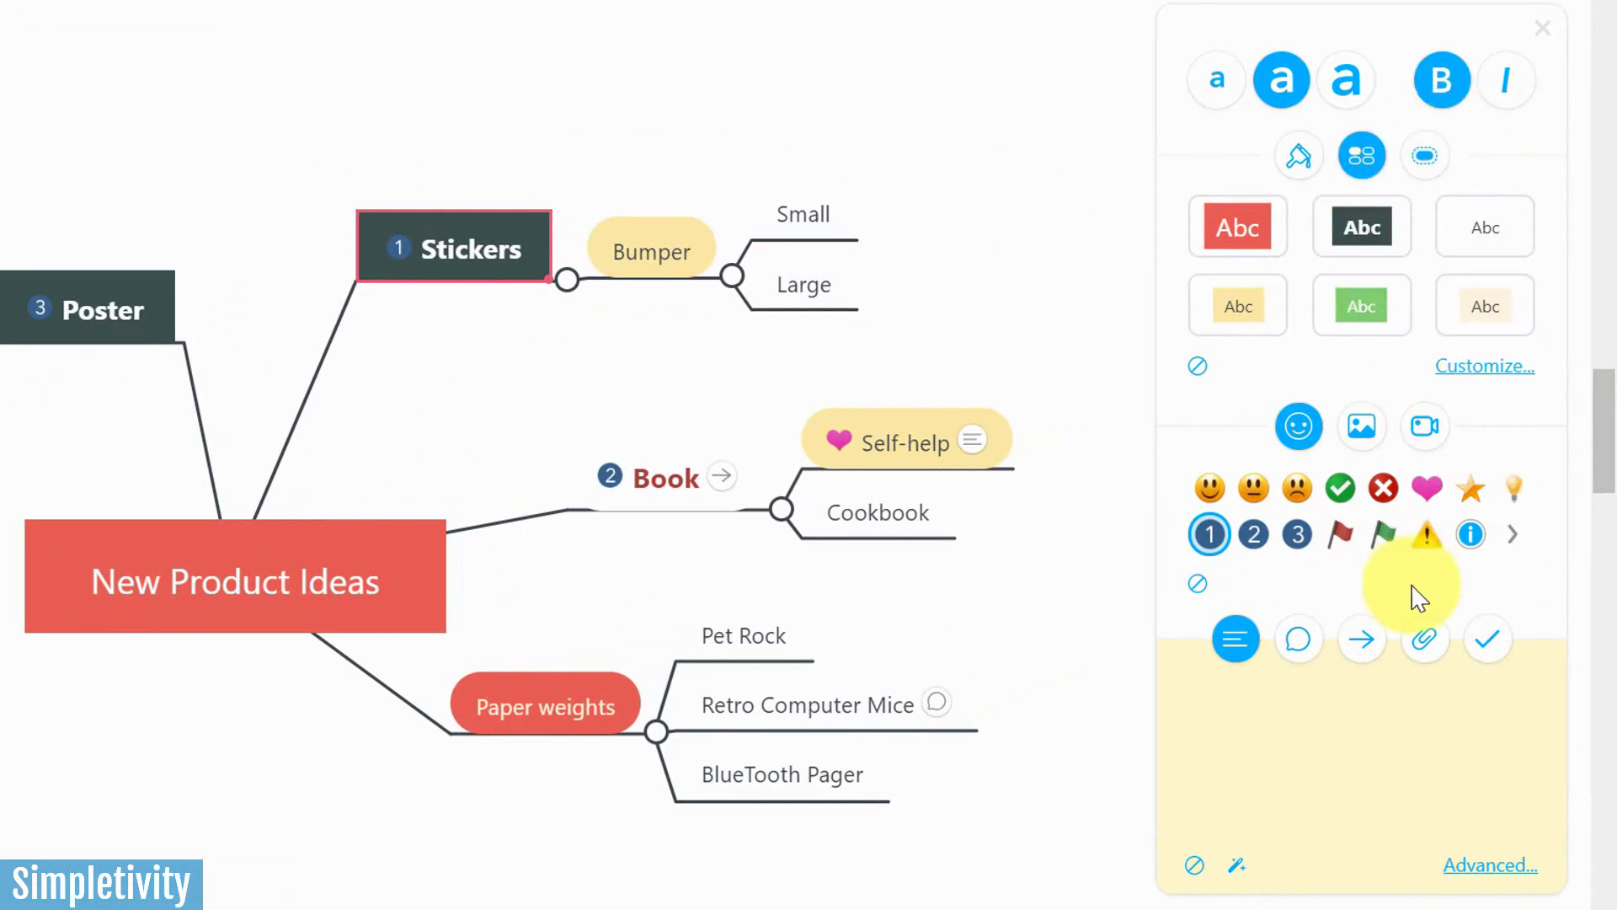
- Try larger text sizes on Small, return it to small, and give it a green fill
left_click(802, 213)
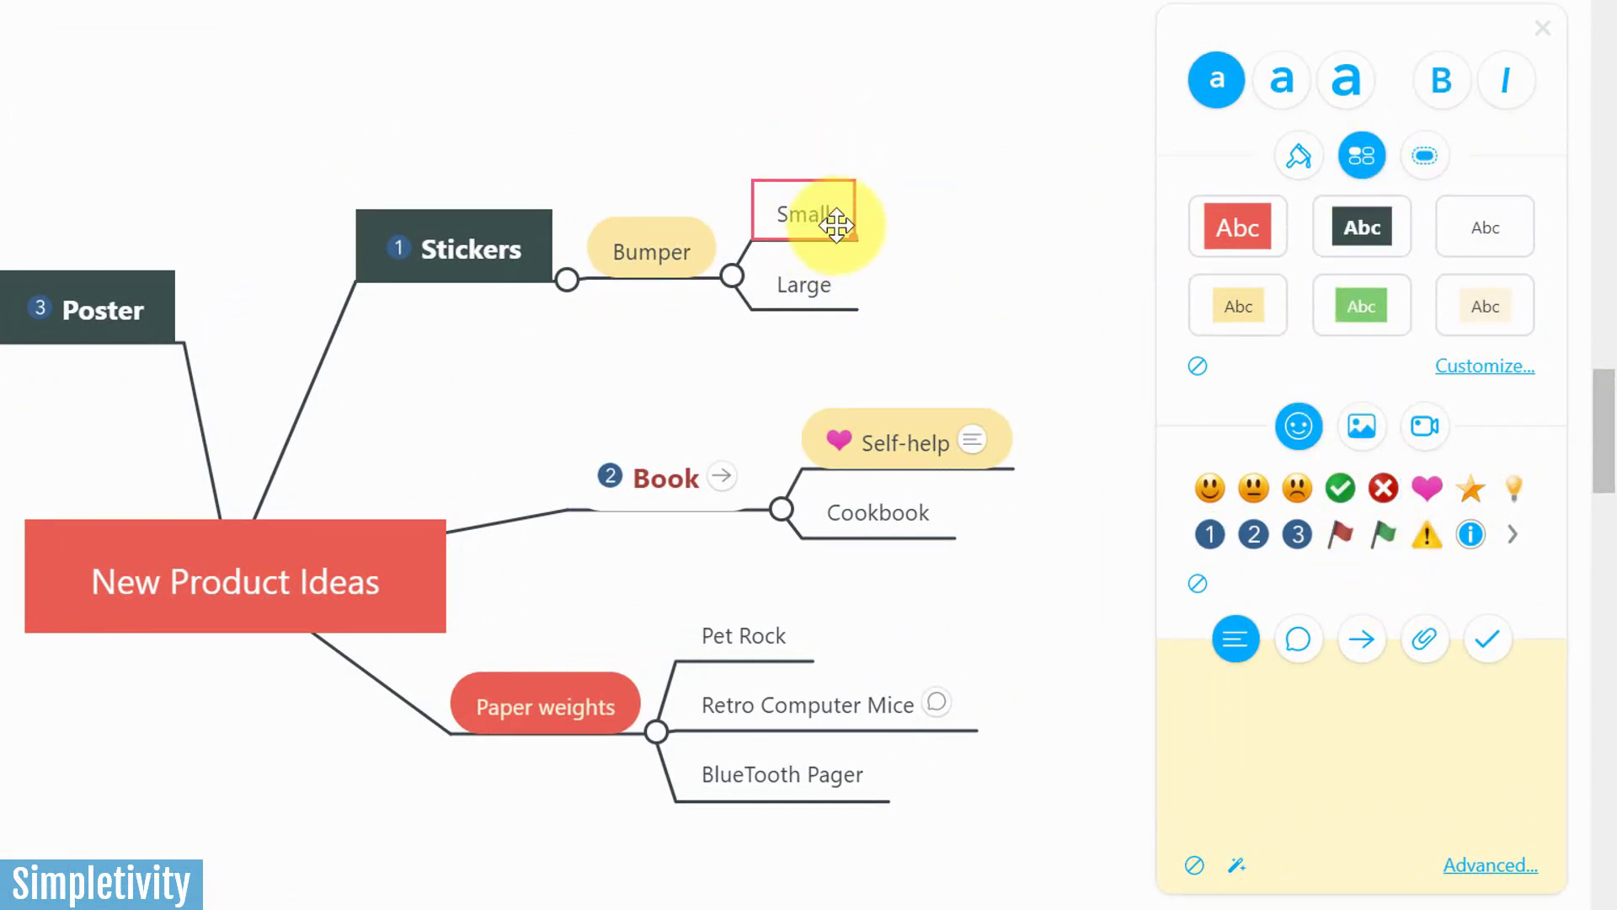
left_click(1282, 80)
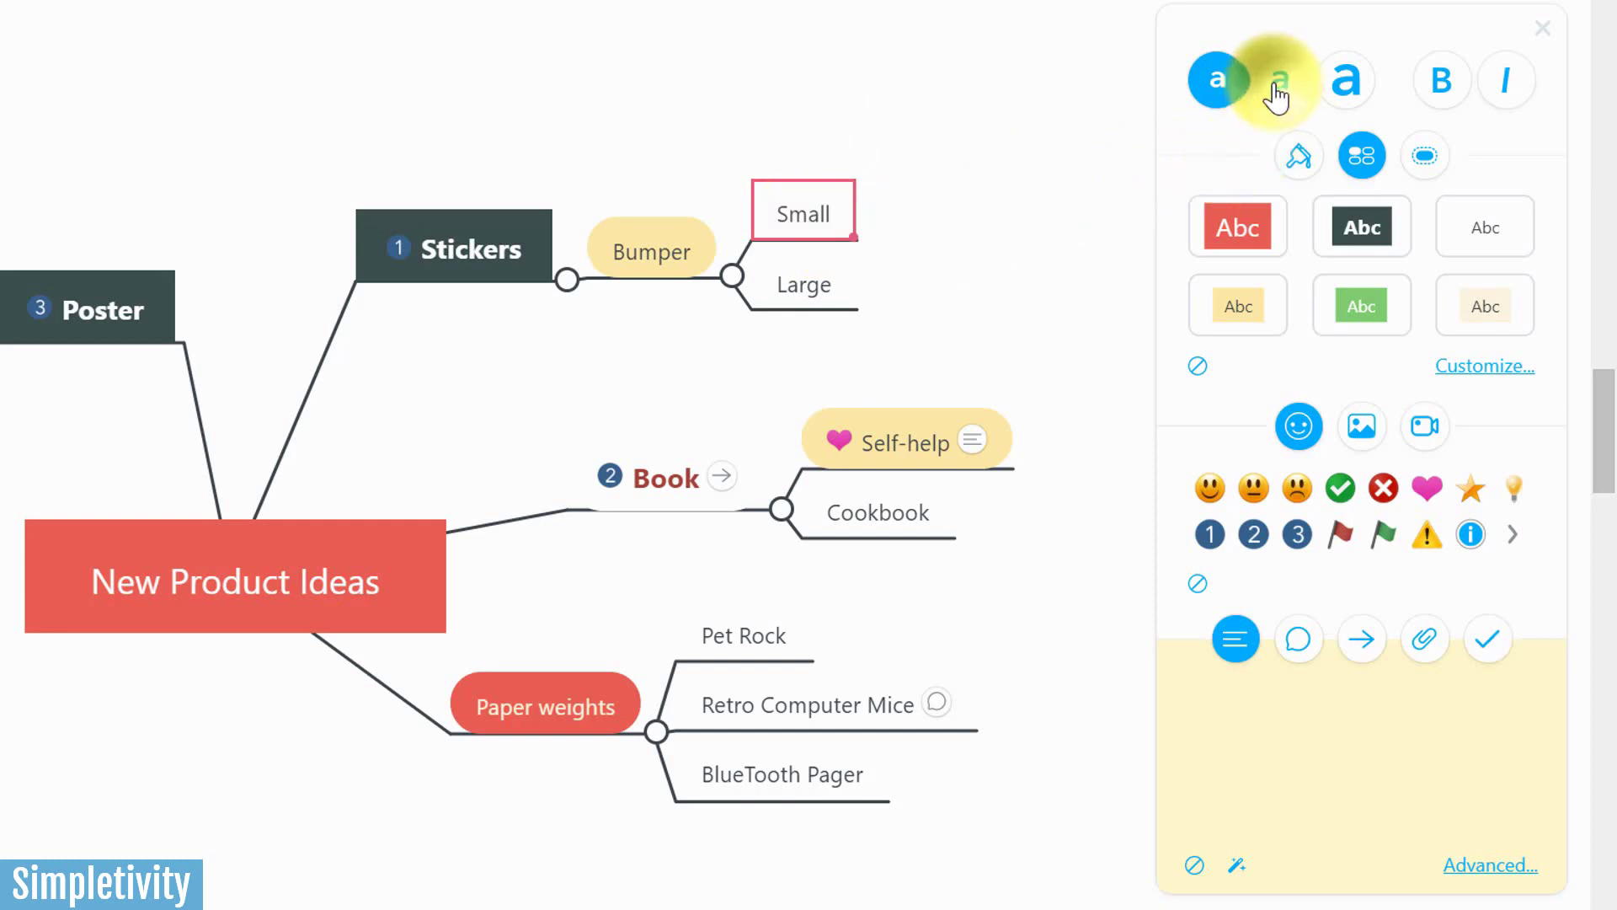
left_click(1336, 84)
left_click(1218, 84)
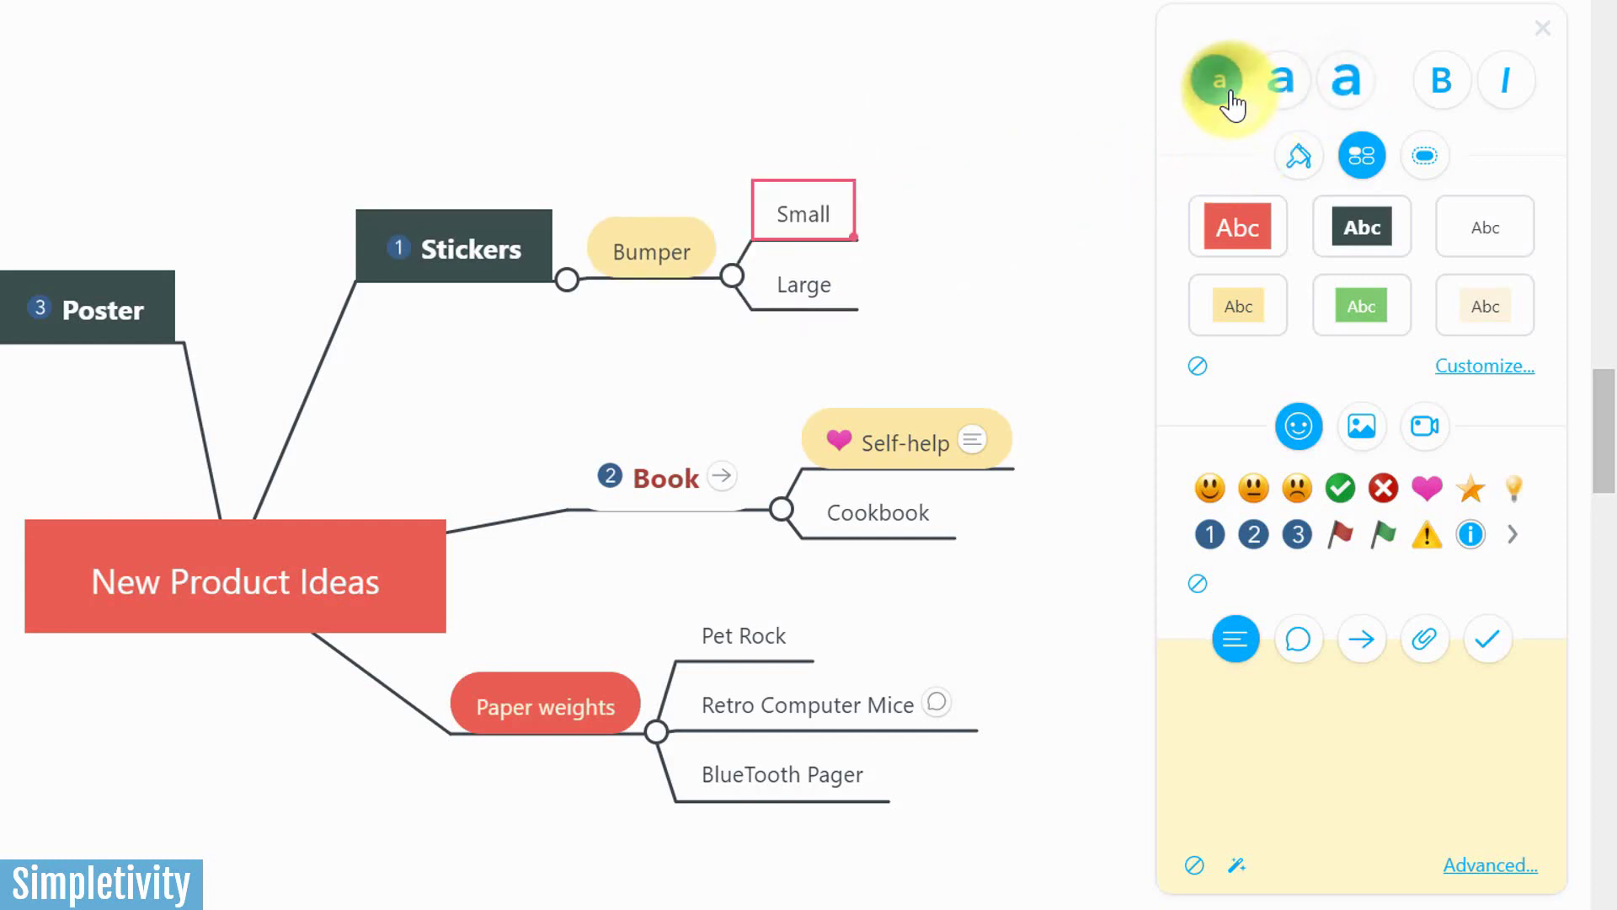
left_click(1364, 303)
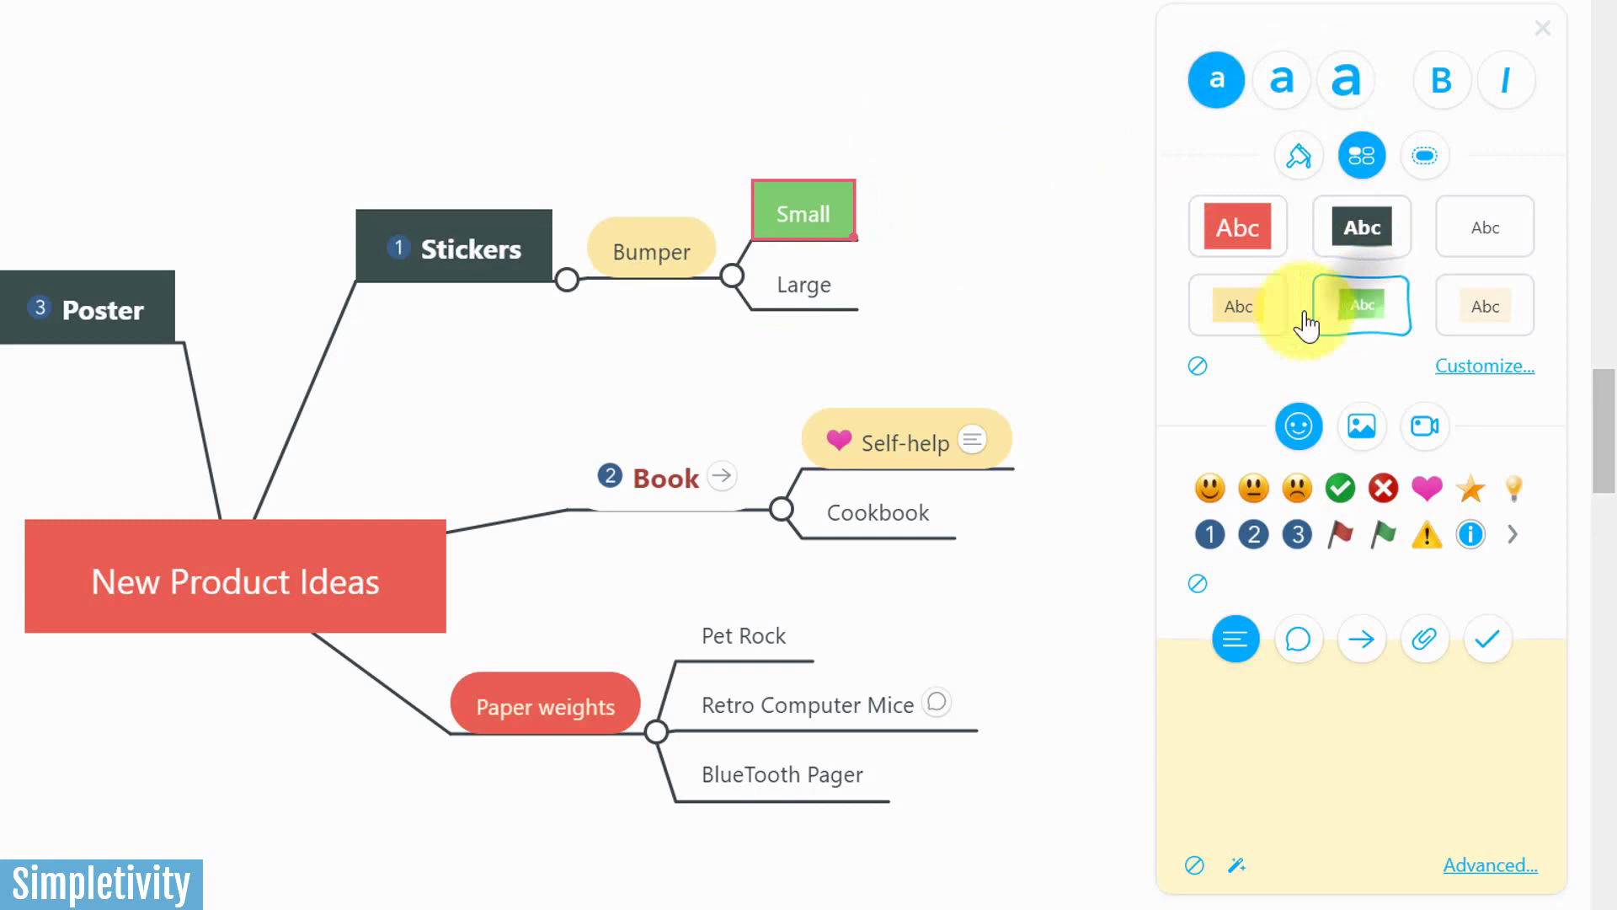
- Replace the smiley icon on the Small topic with a green checkmark icon
left_click(1210, 488)
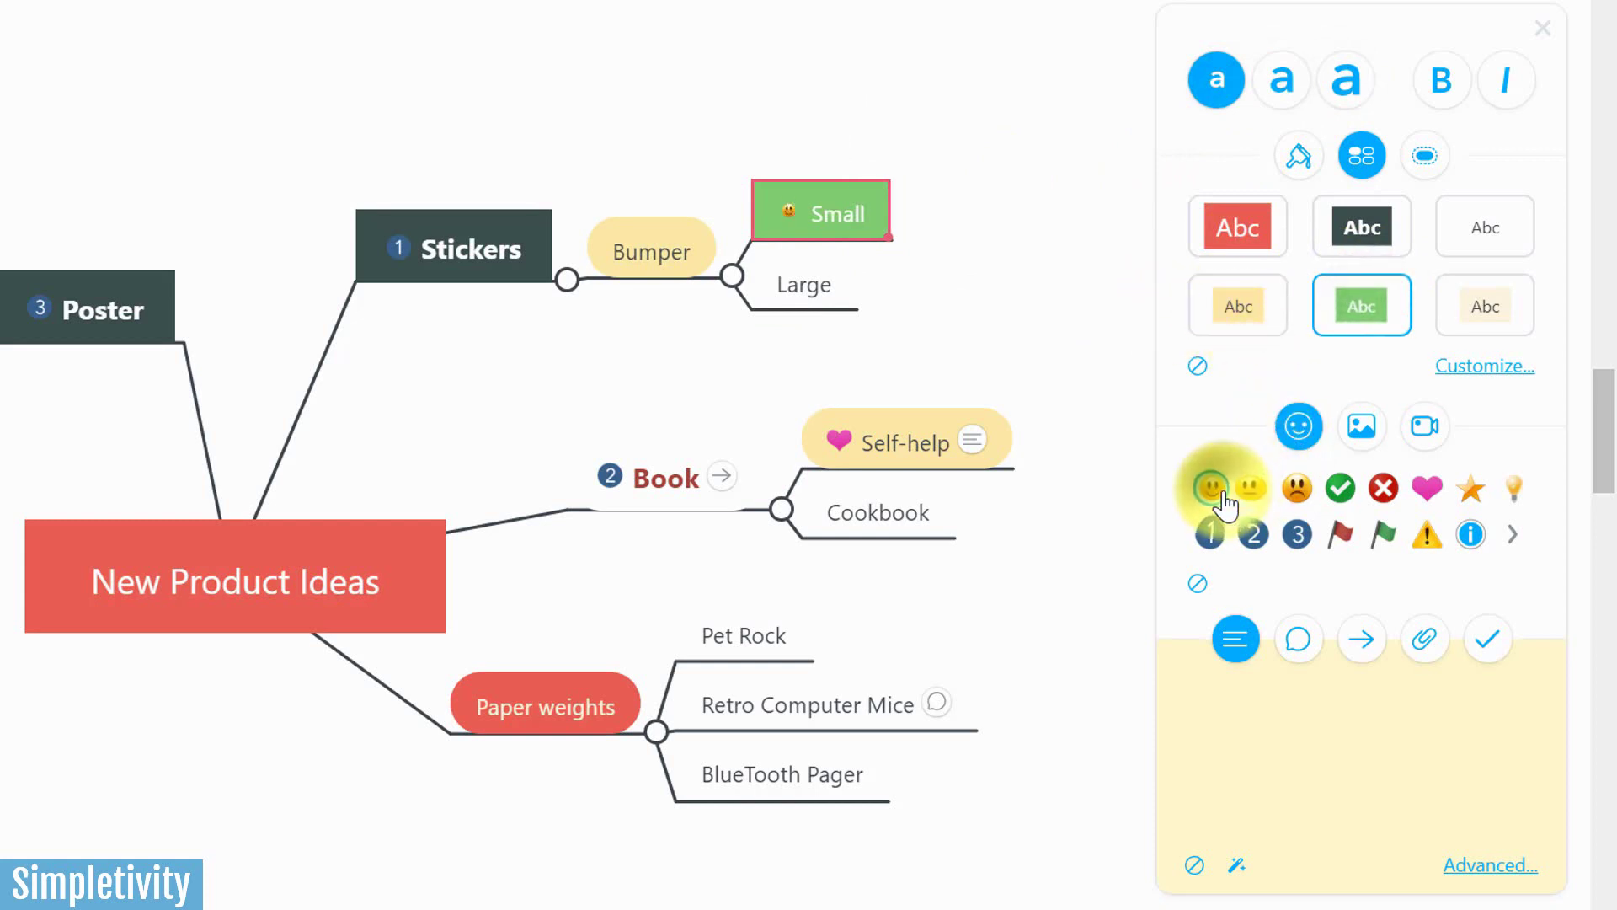
left_click(1348, 497)
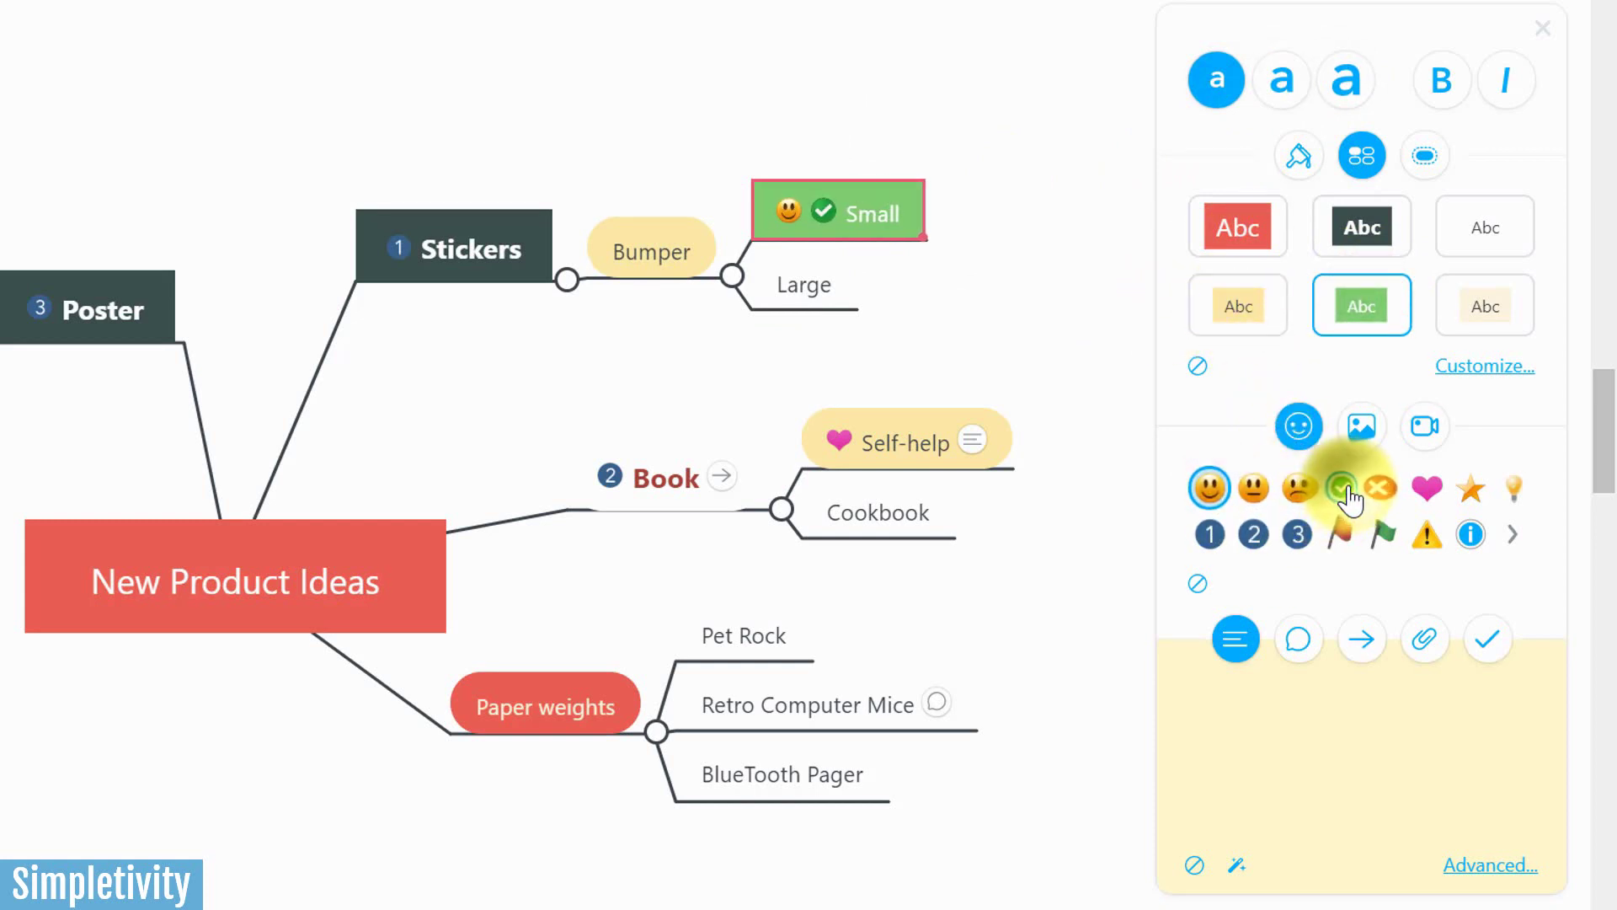
left_click(1340, 500)
left_click(1339, 496)
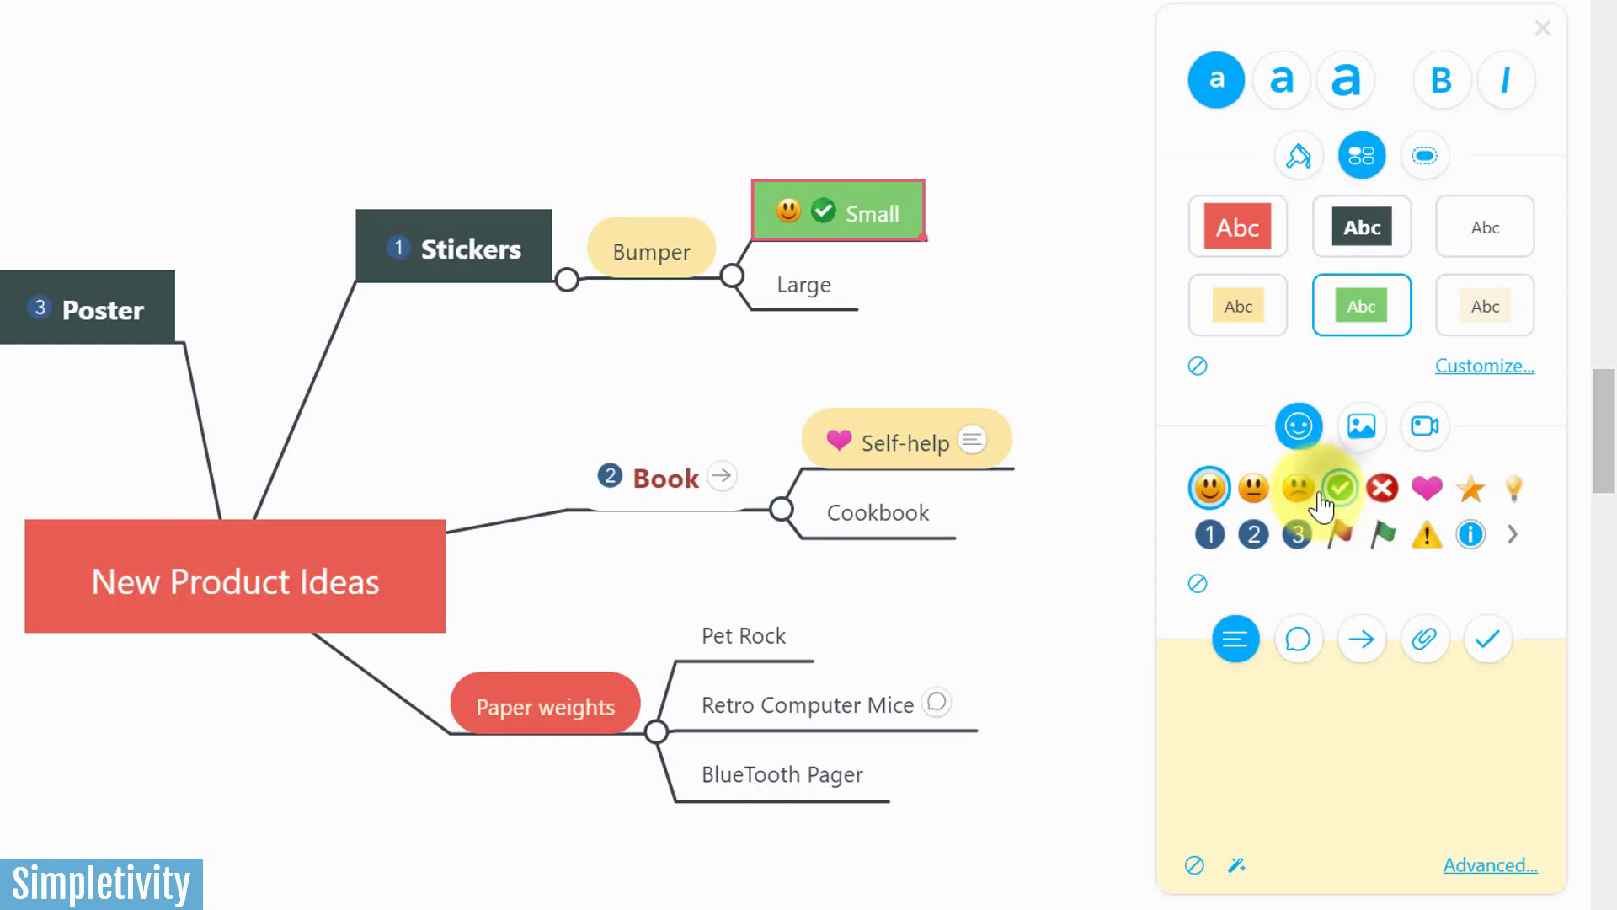
left_click(1211, 495)
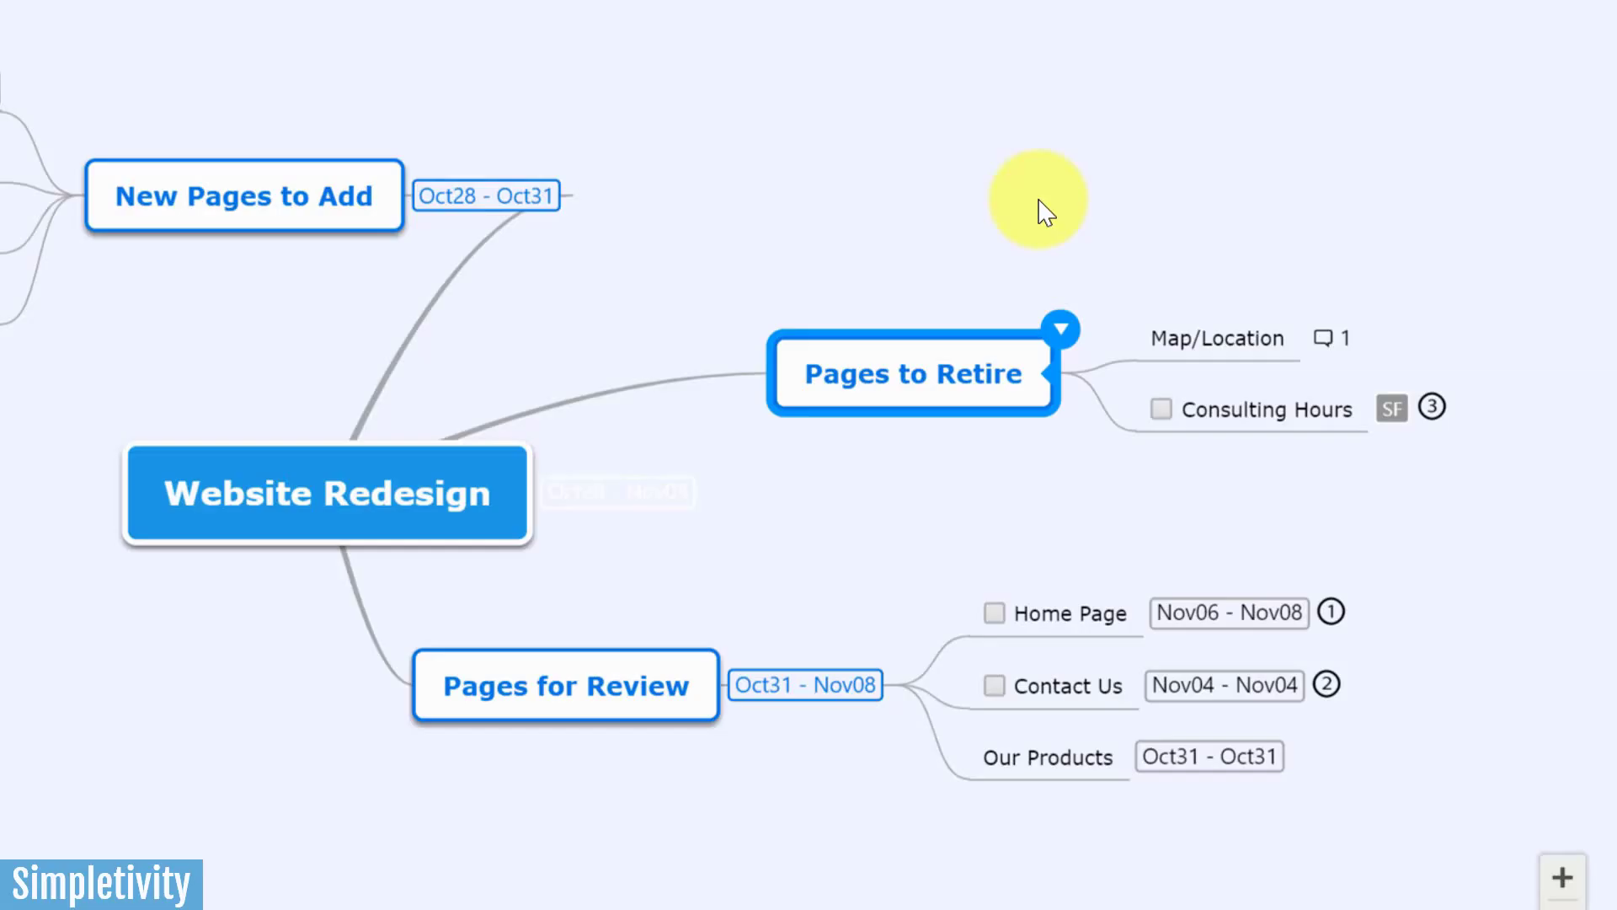
- Reposition the New Pages to Add and Pages for Review branches, then open Reading Material's note
left_click_drag(542, 246, 621, 317)
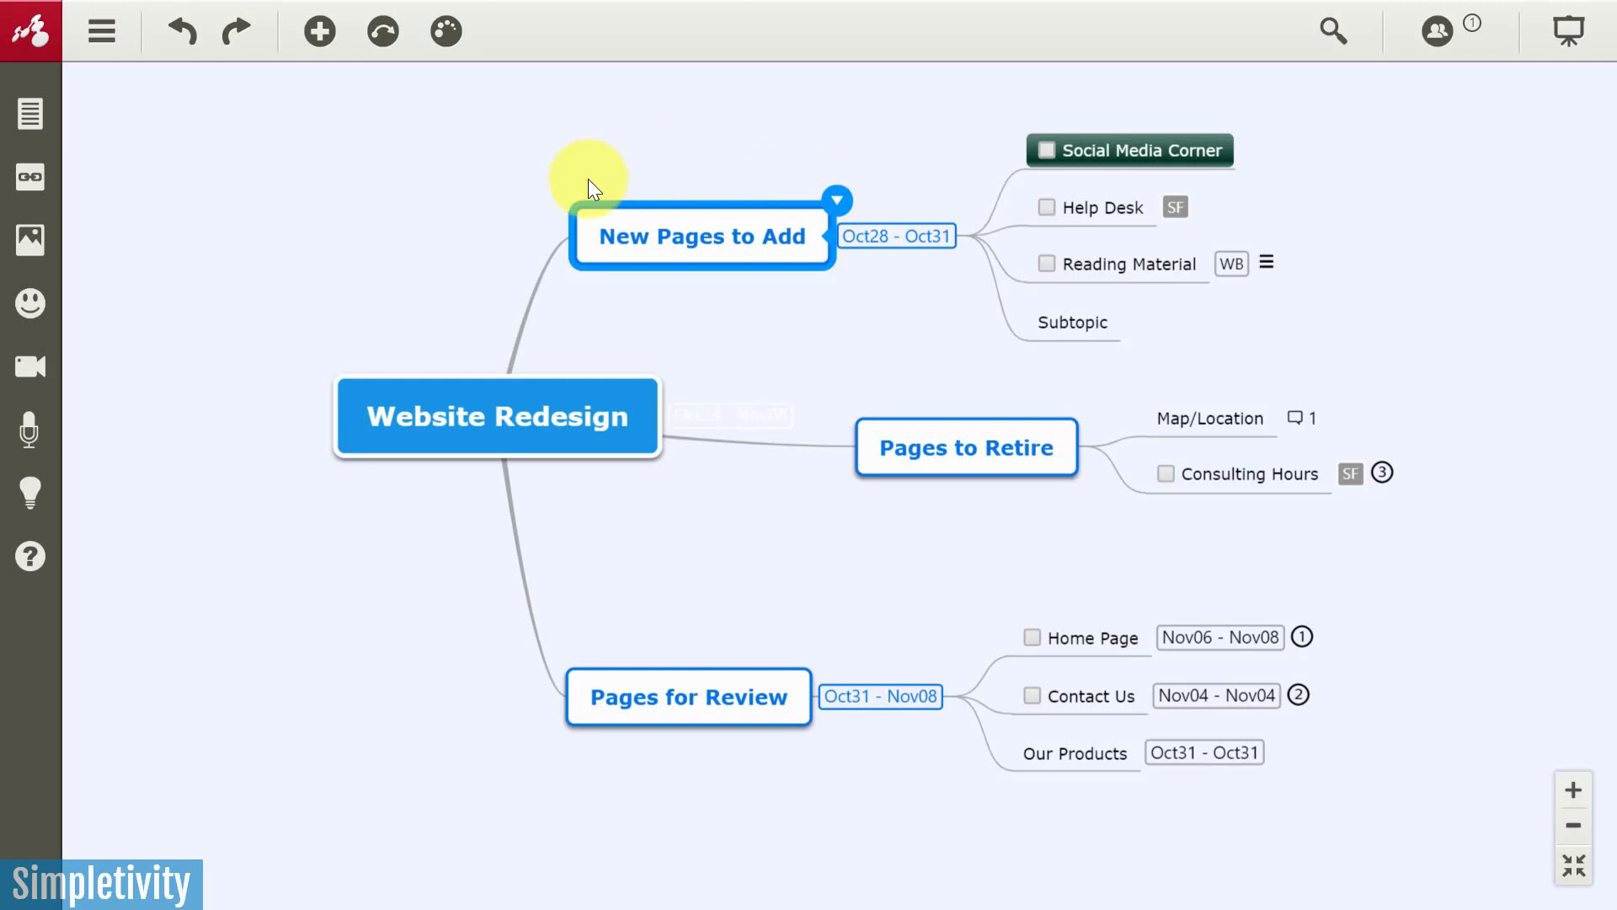
left_click_drag(680, 246, 710, 256)
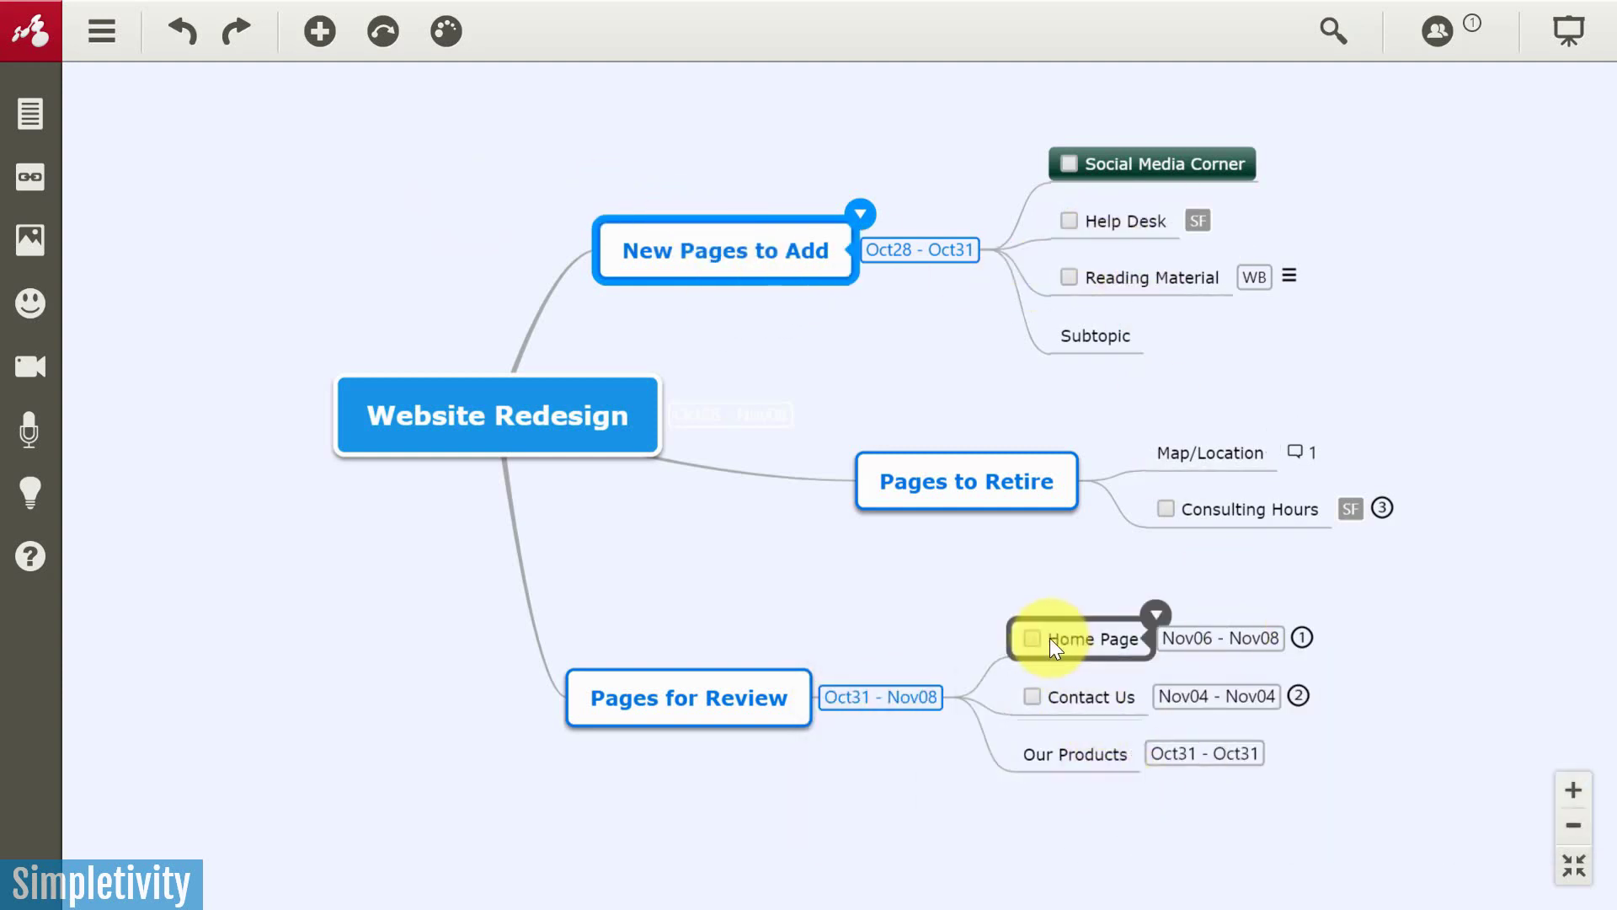
left_click_drag(663, 696, 1186, 371)
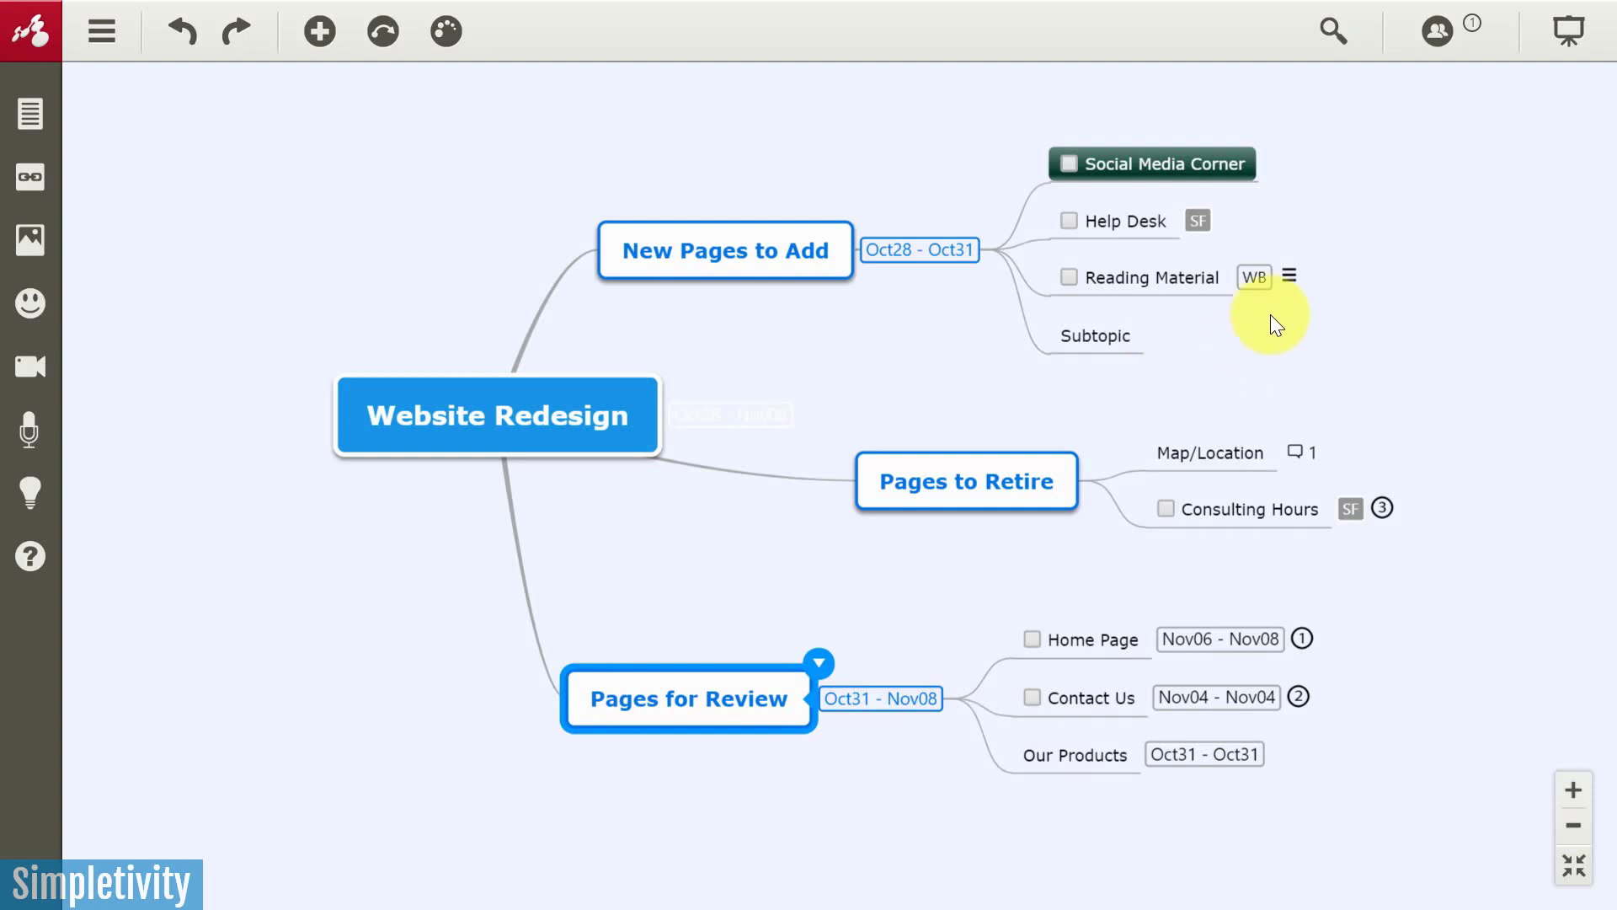
left_click(1289, 277)
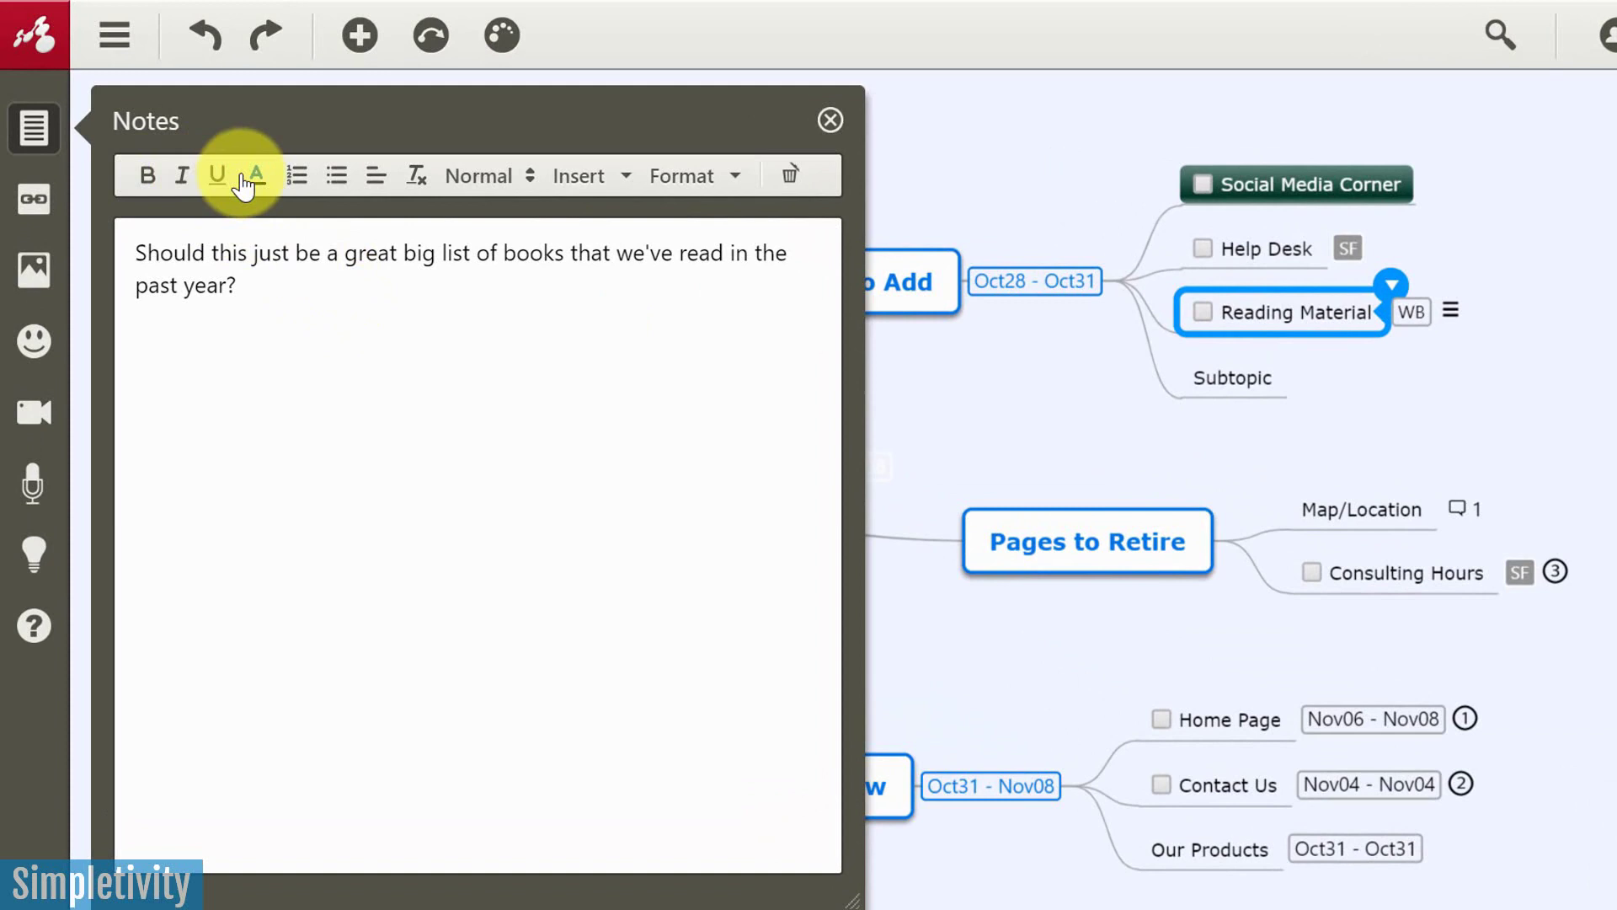
- Browse the note's Insert options, then close and reopen Reading Material's note
left_click(594, 201)
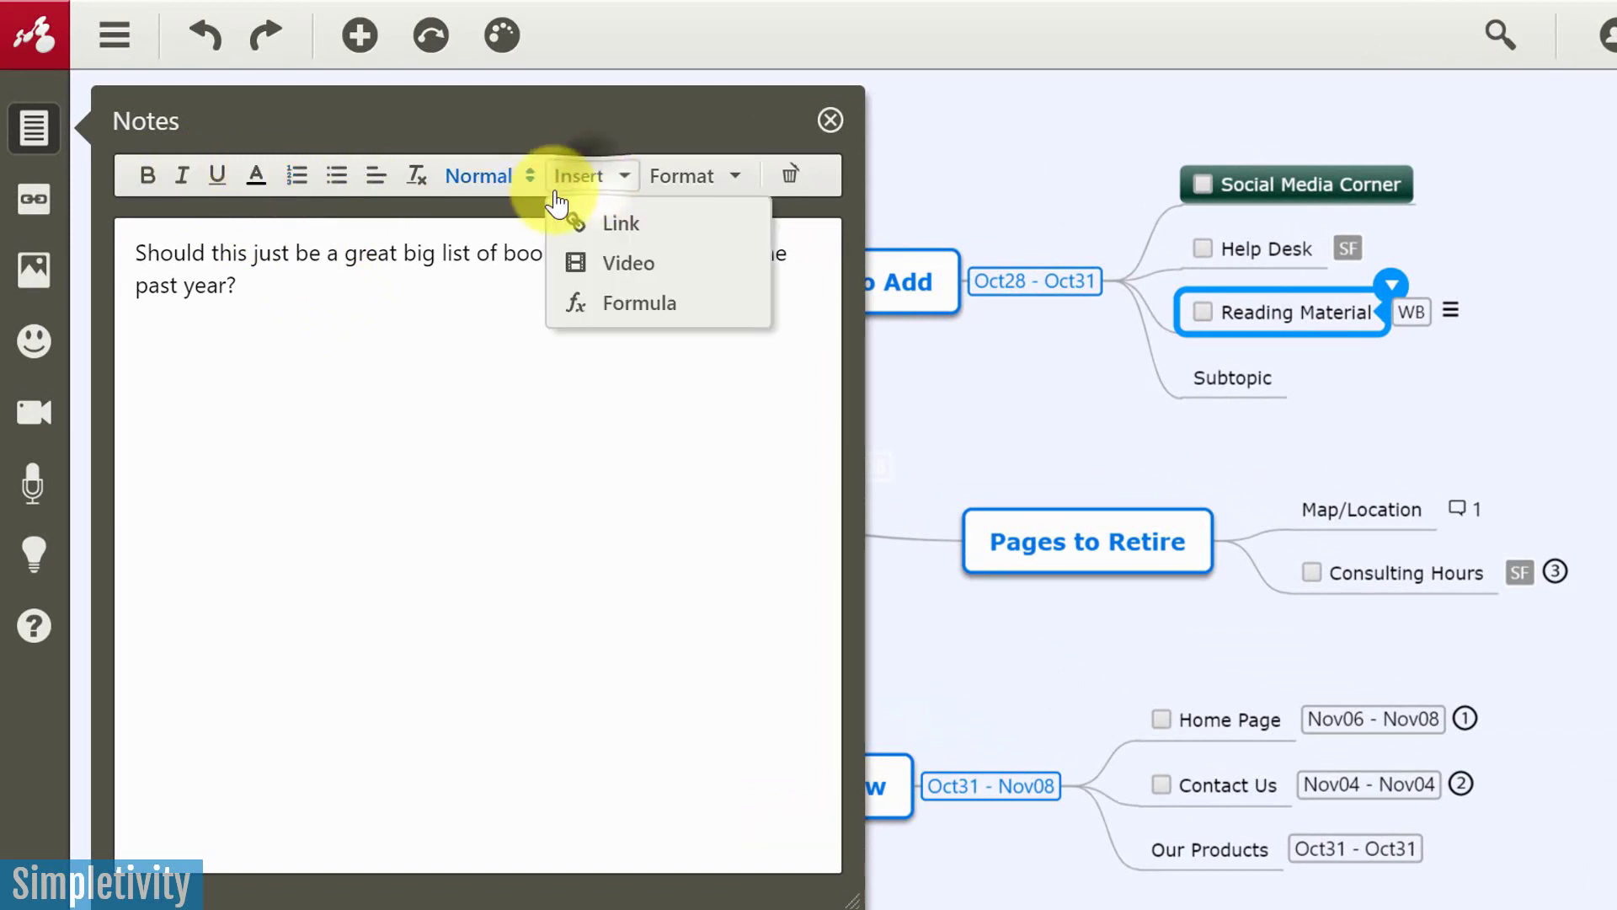
left_click(346, 379)
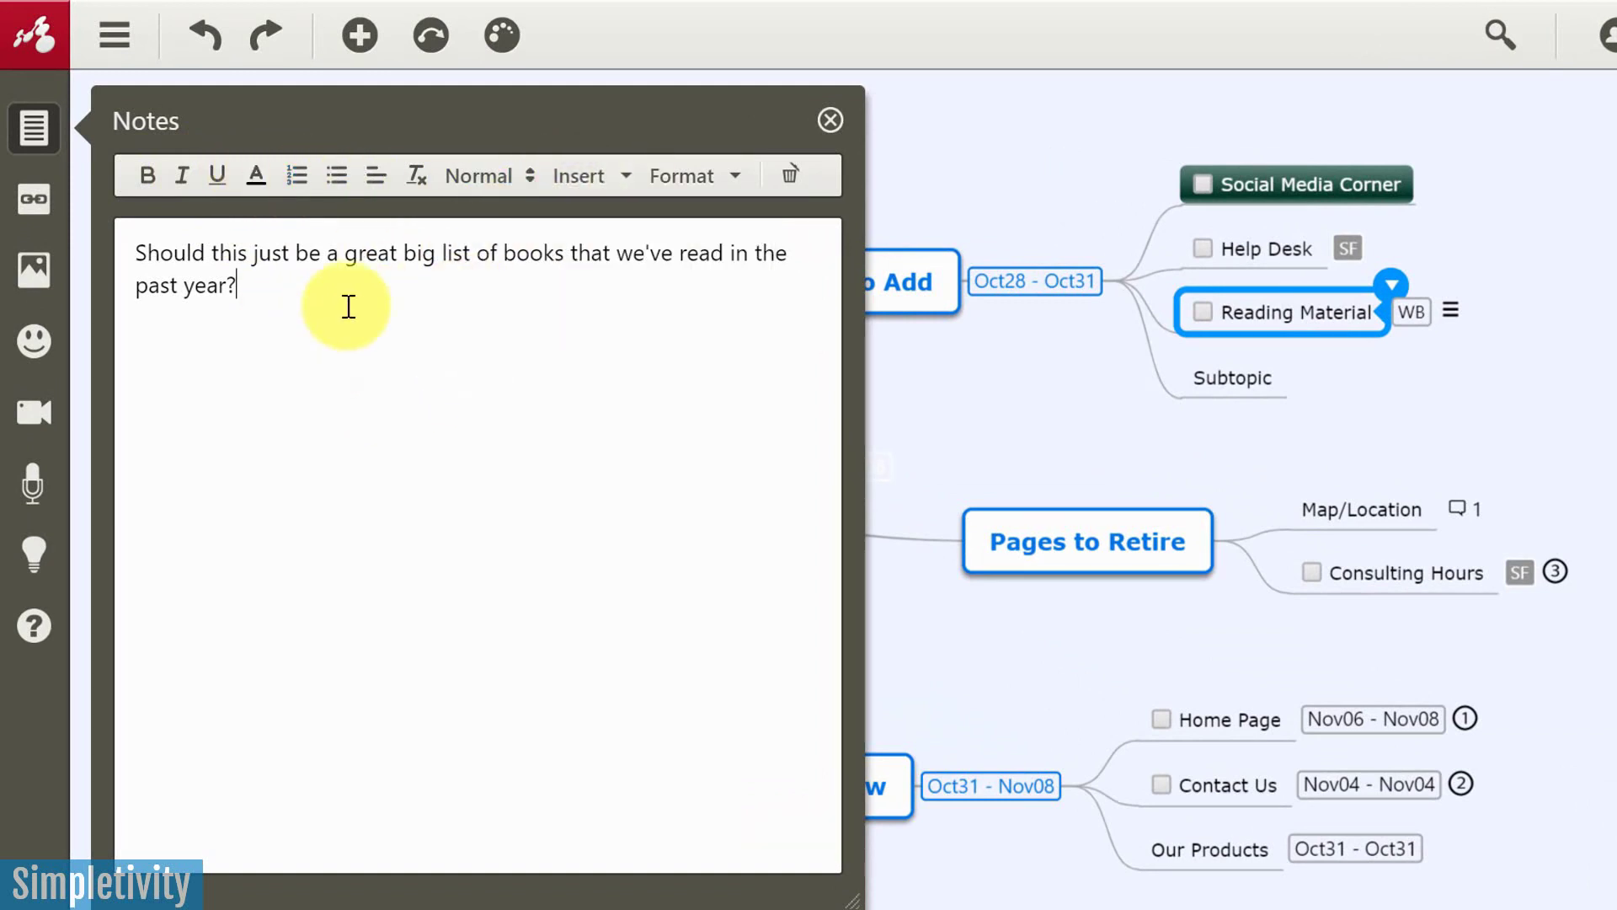
left_click(830, 123)
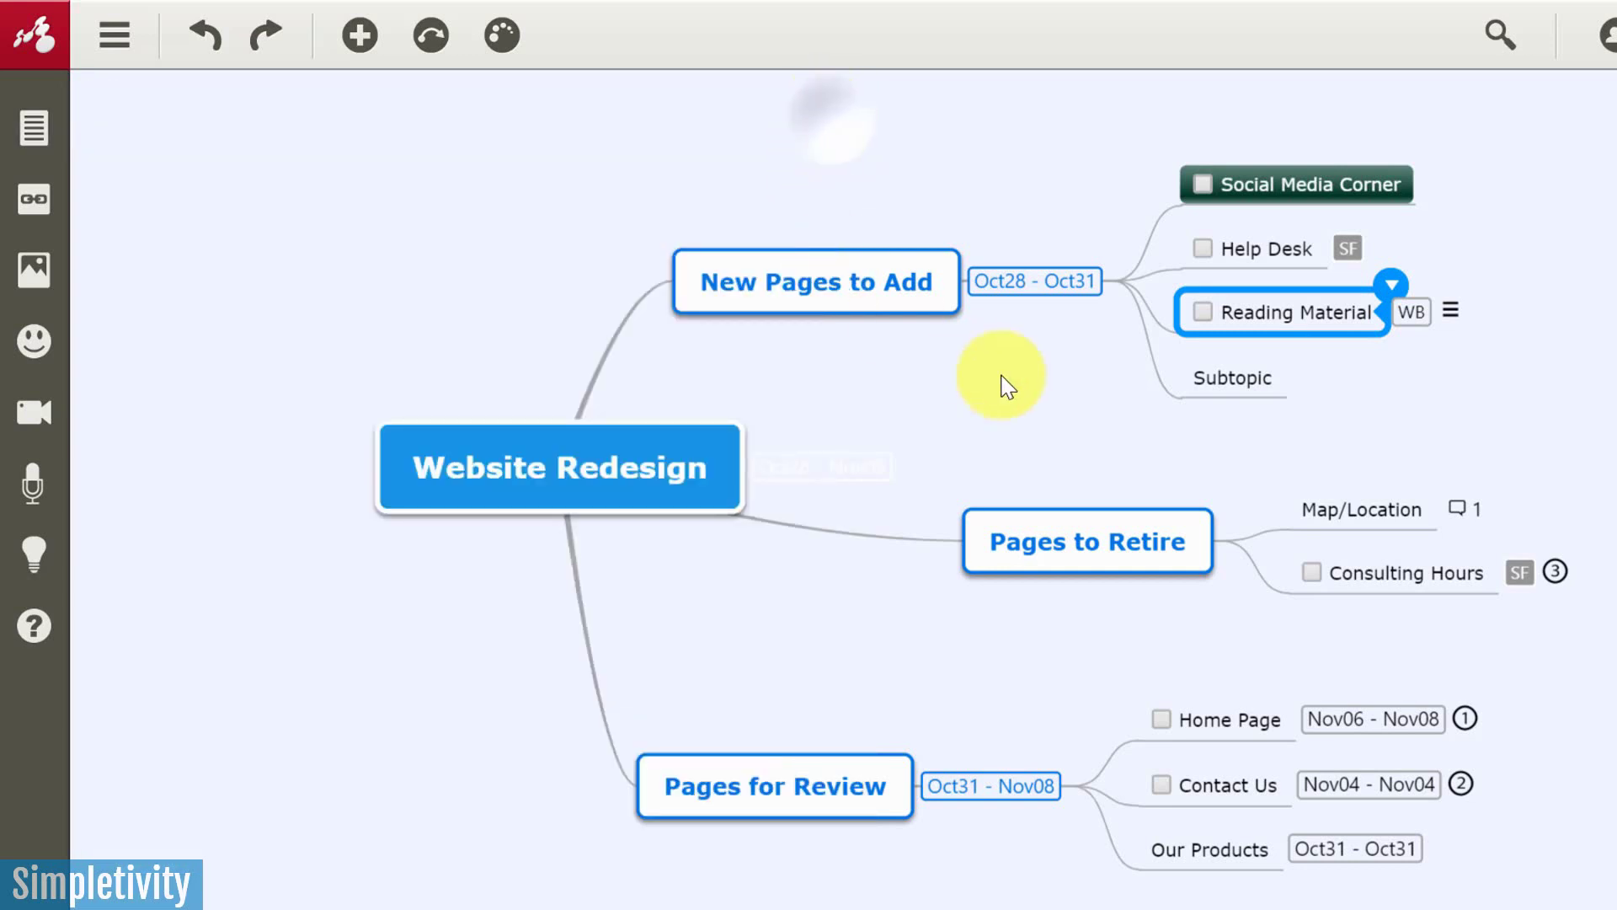
left_click(1450, 312)
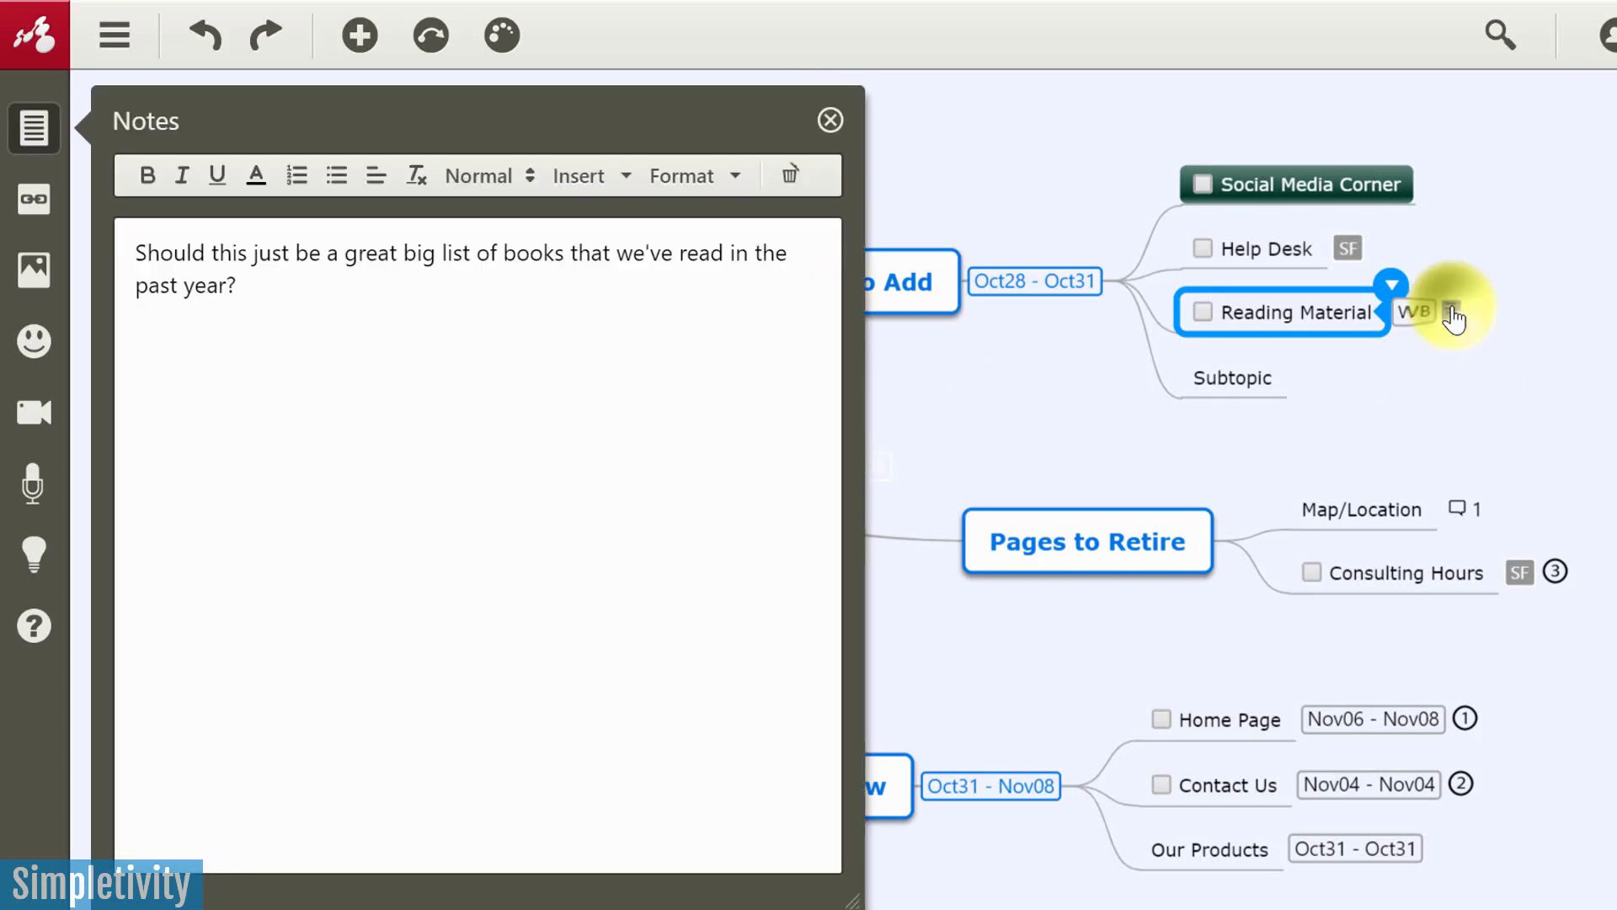
mouse_move(1452, 315)
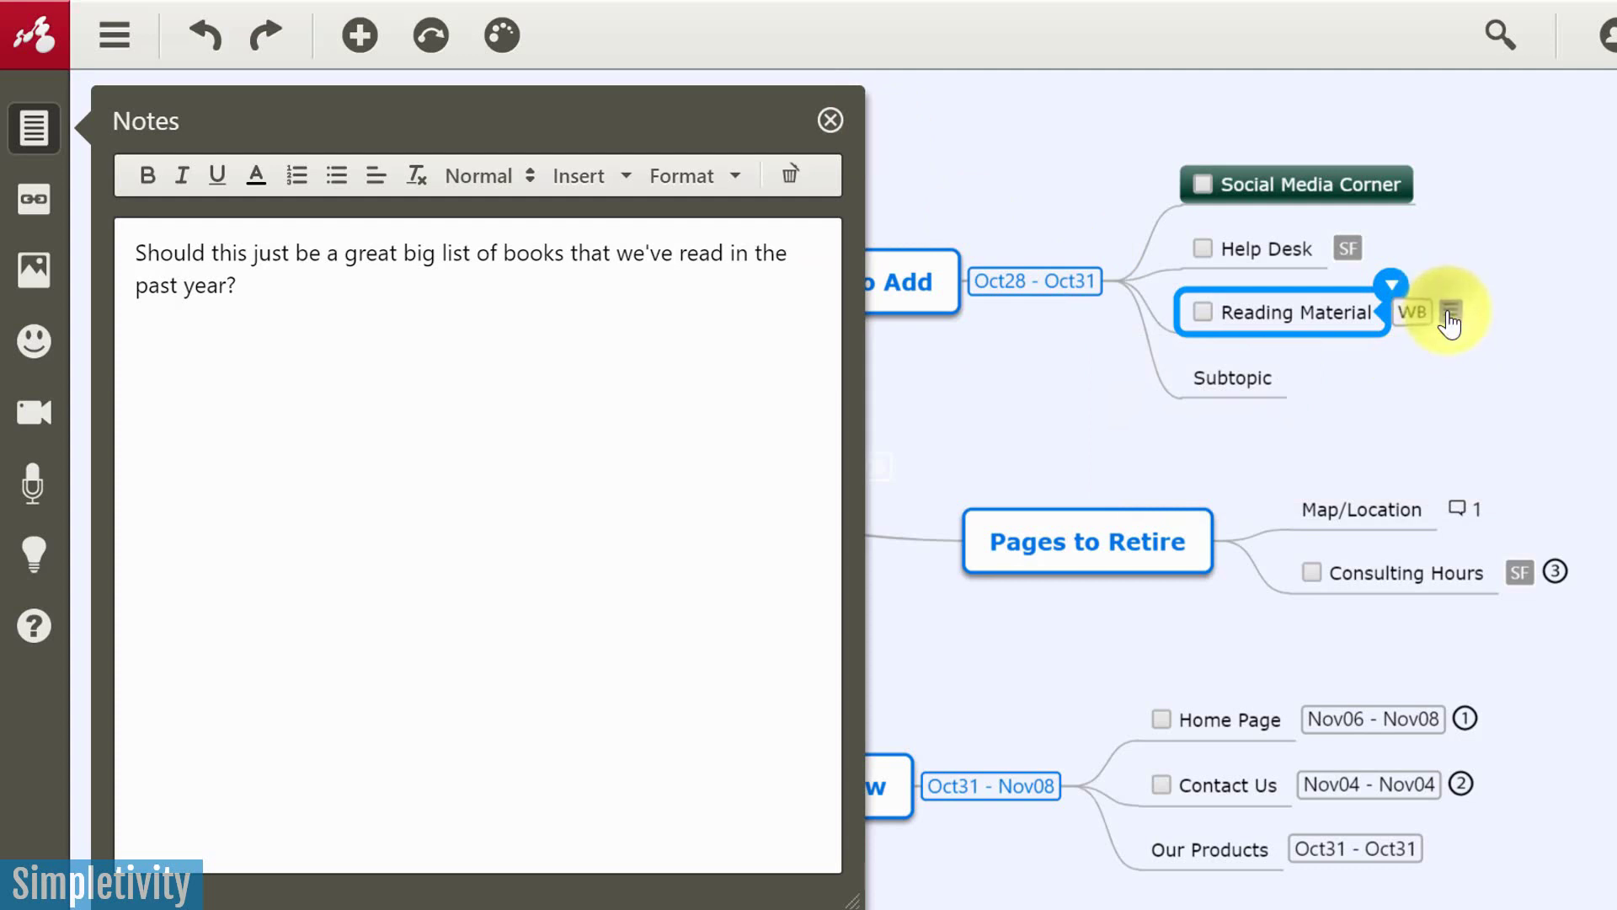
- Select Map/Location, Pages to Retire and Home Page topics, then close the Notes panel
left_click(1371, 512)
left_click(1369, 577)
left_click(1355, 508)
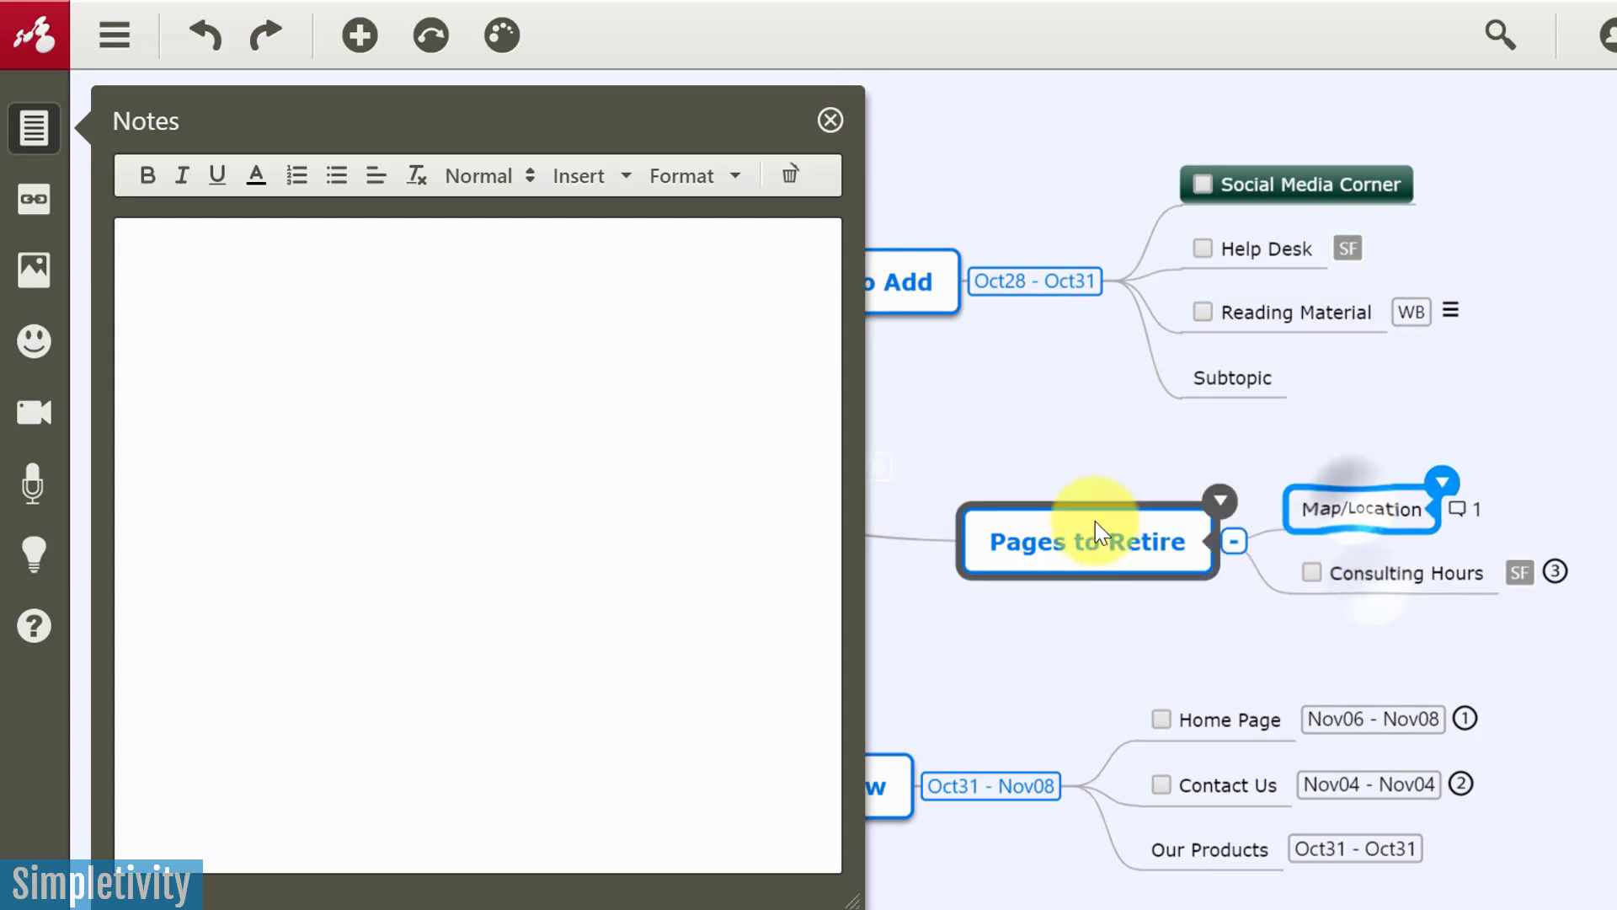
left_click(1078, 539)
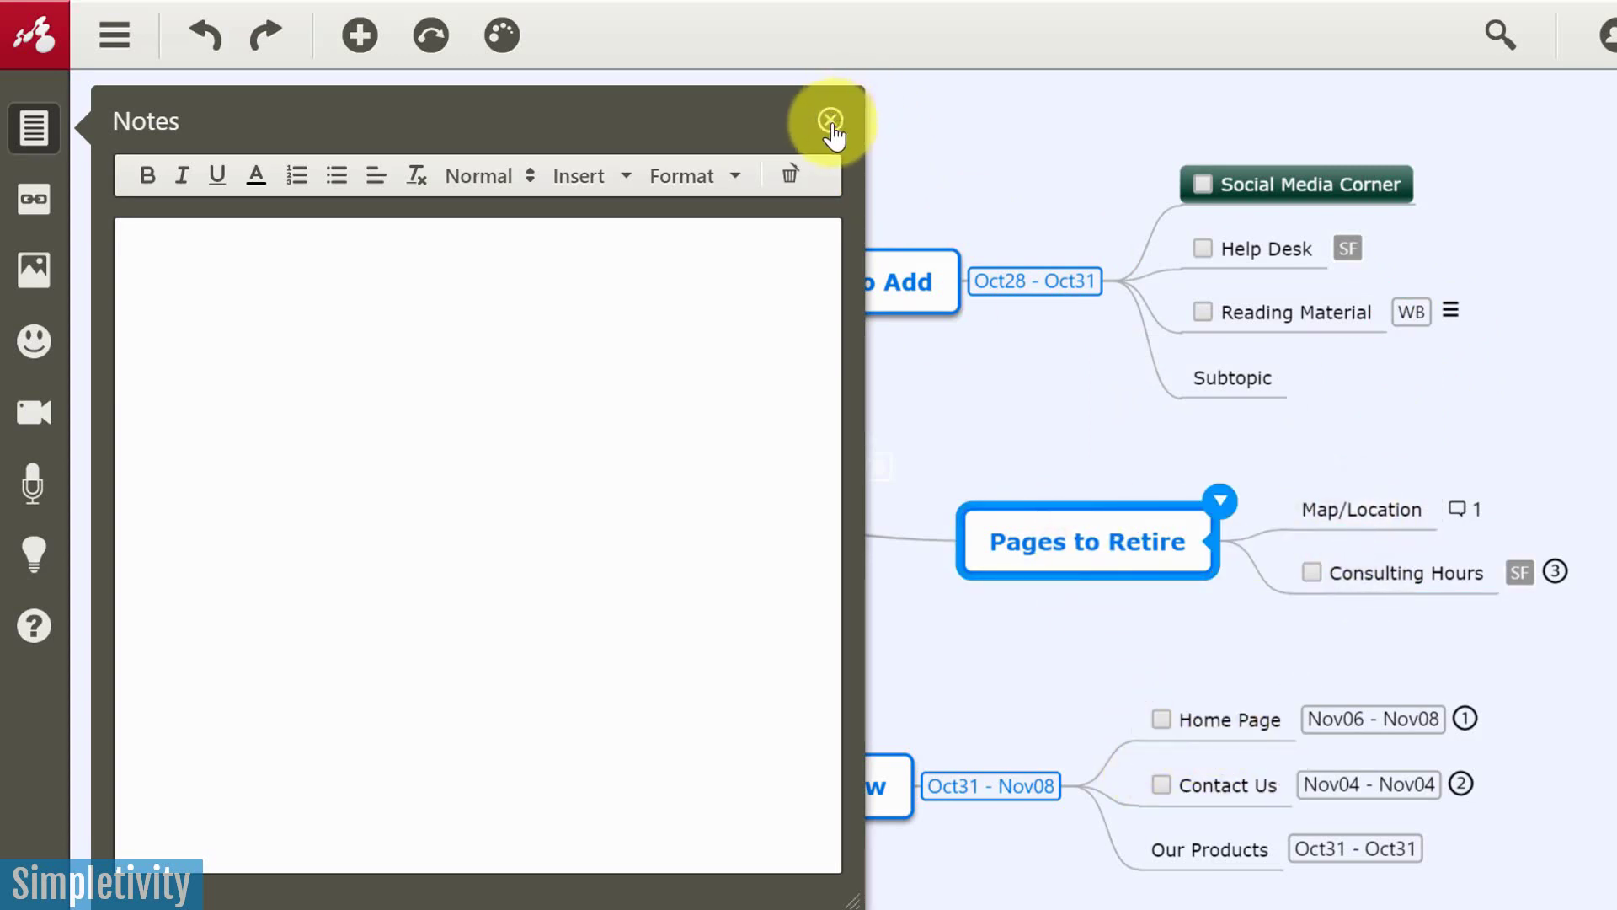
left_click(1264, 723)
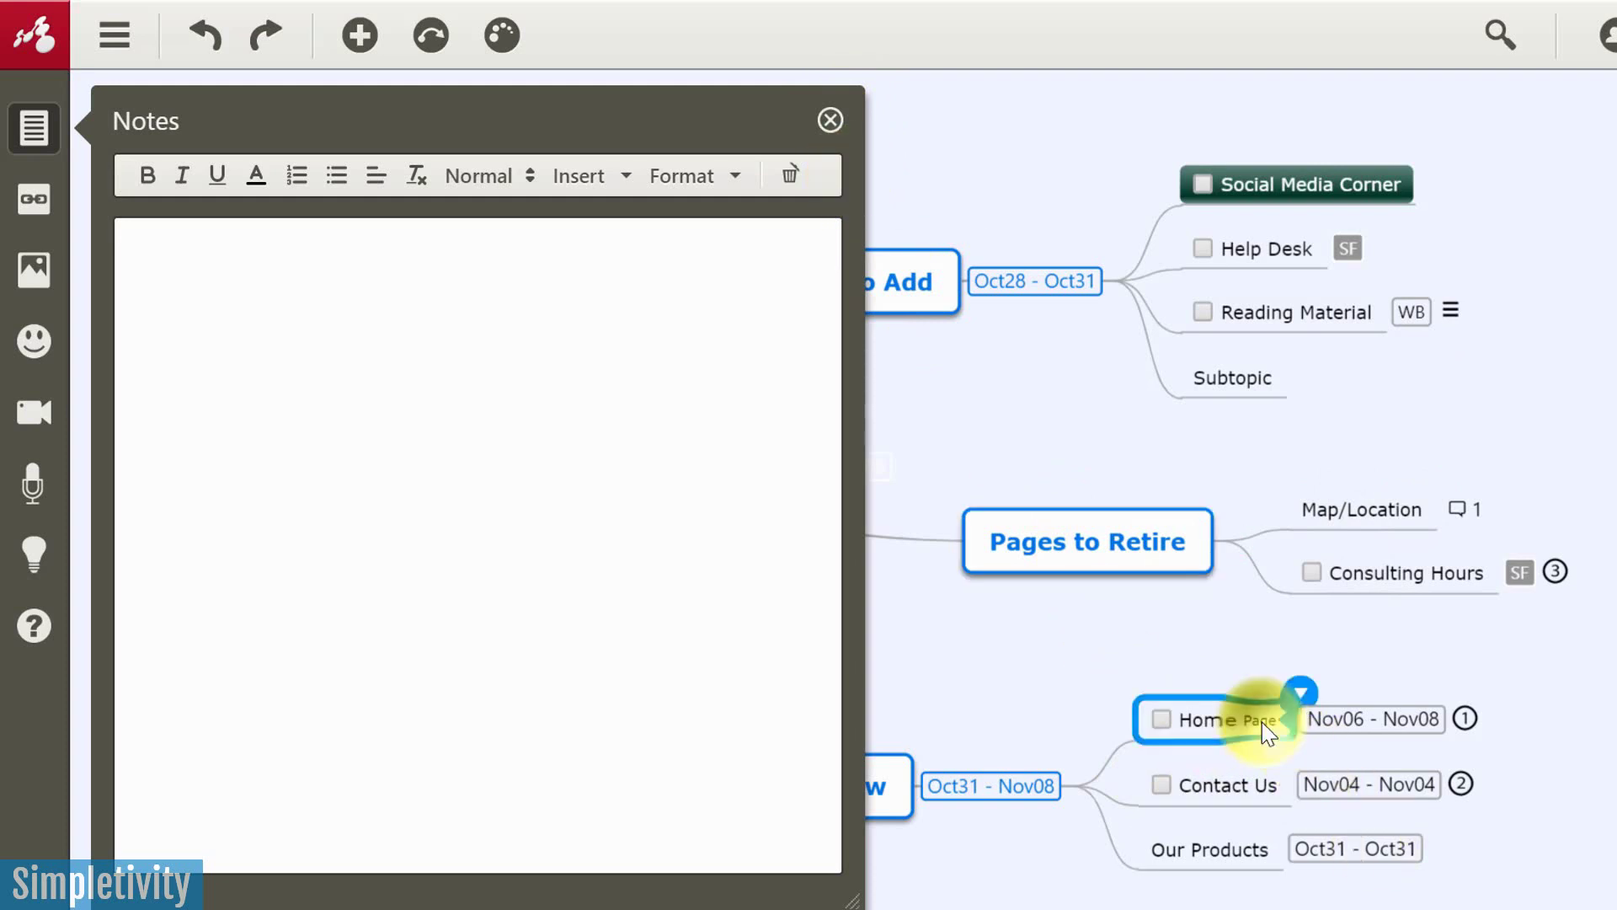
left_click(1120, 546)
left_click(832, 123)
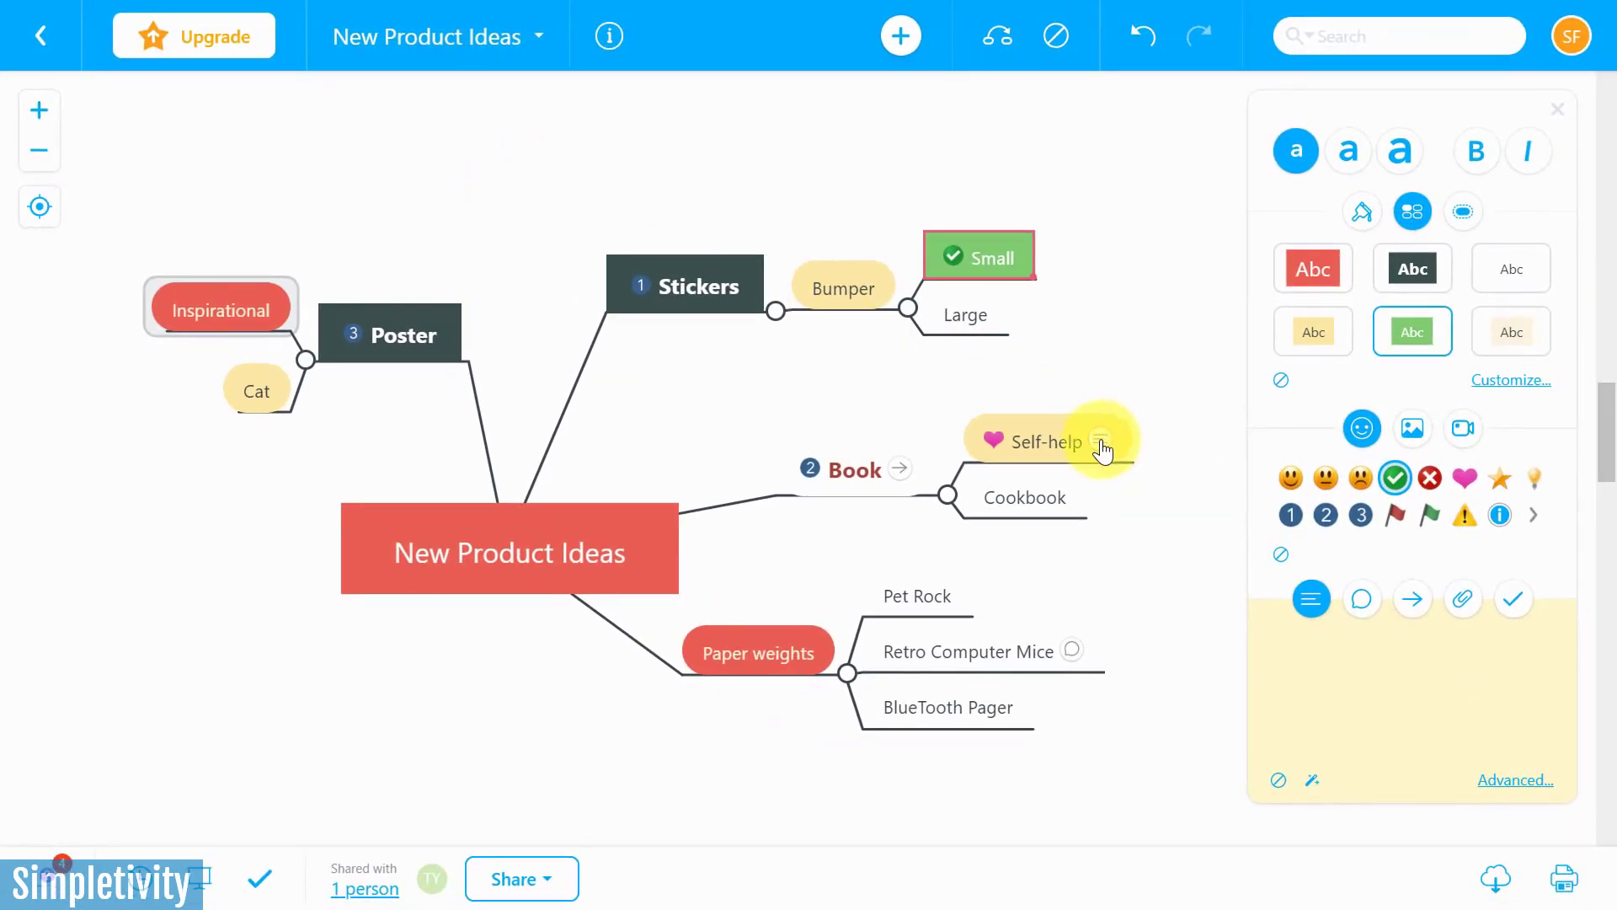
- Add the note 'Here is a note!' to Cookbook, then reselect Cookbook to show it
mouse_move(1102, 446)
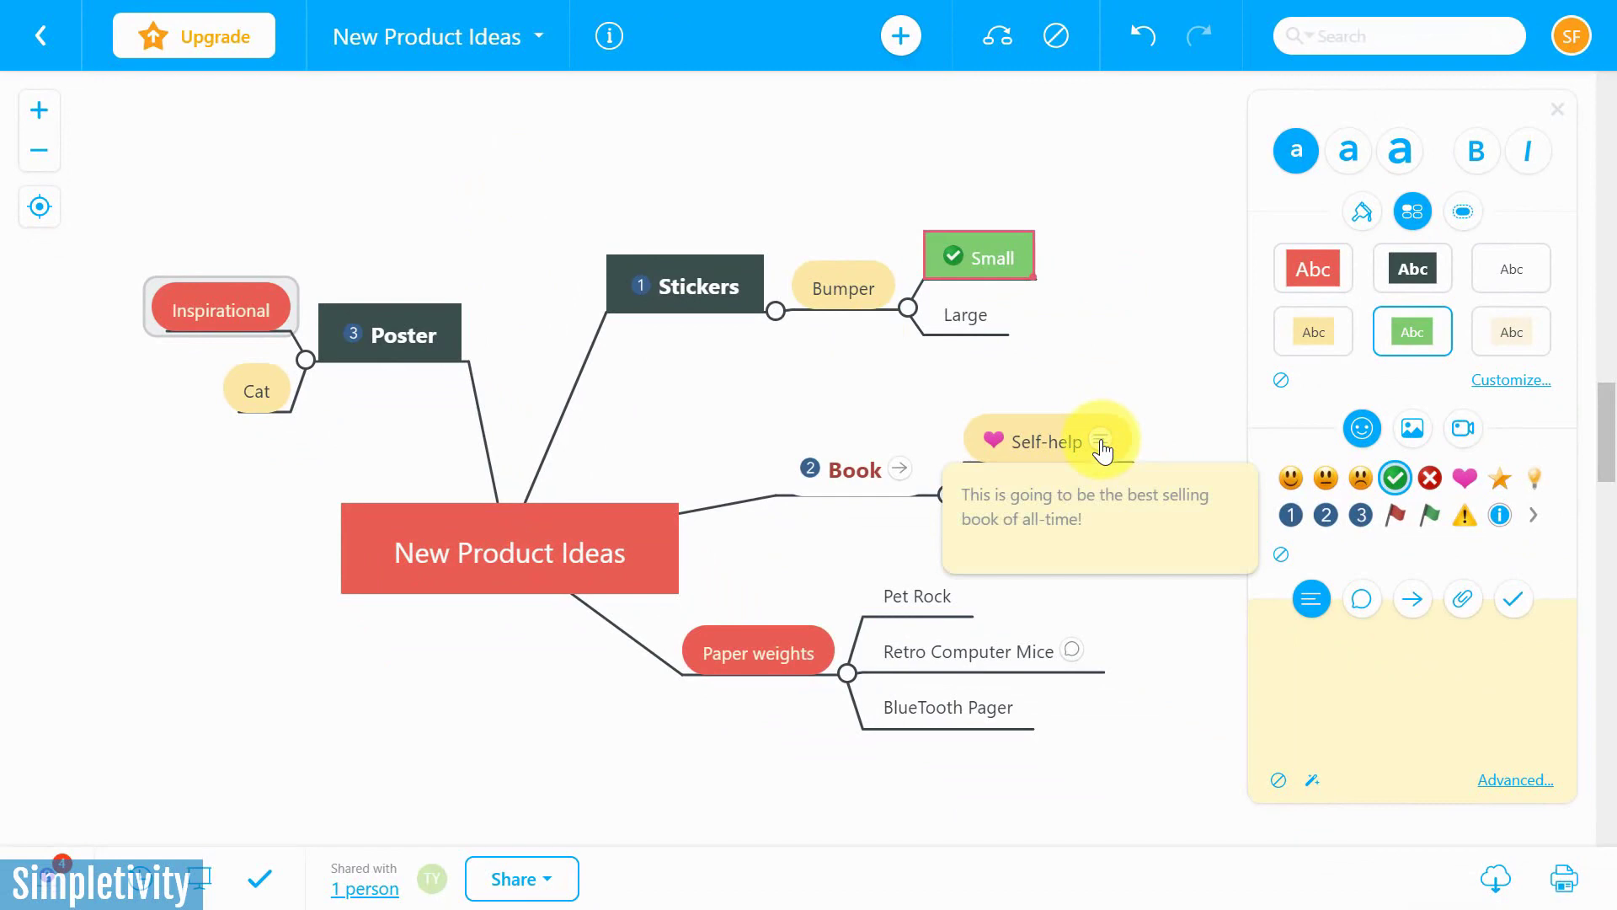
left_click(1347, 650)
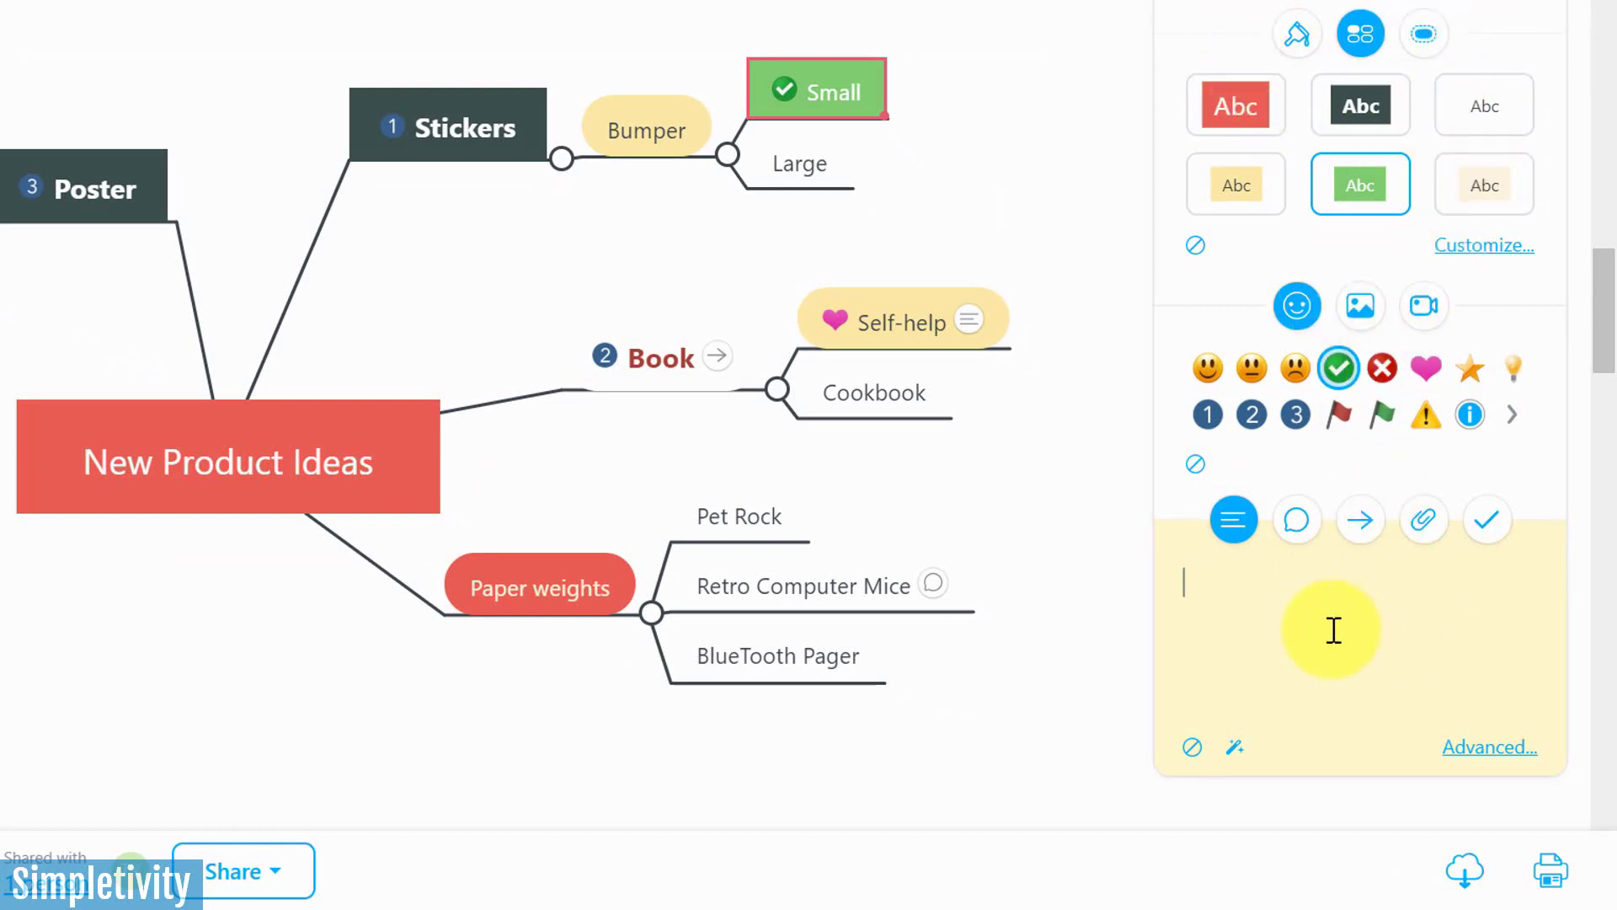
left_click(852, 394)
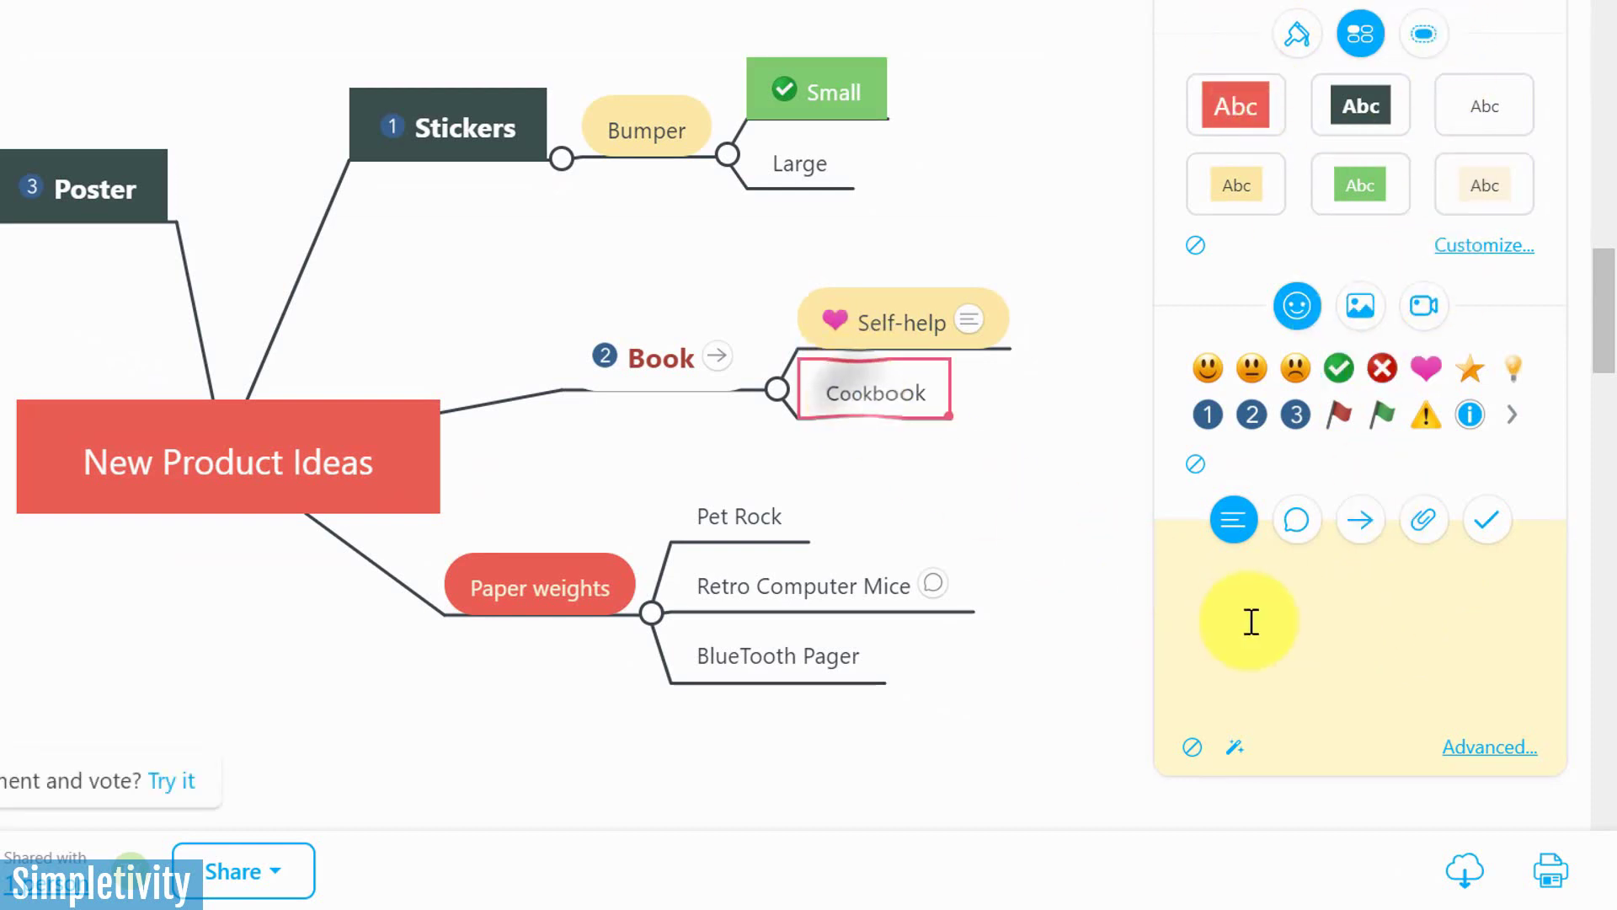
left_click(1281, 621)
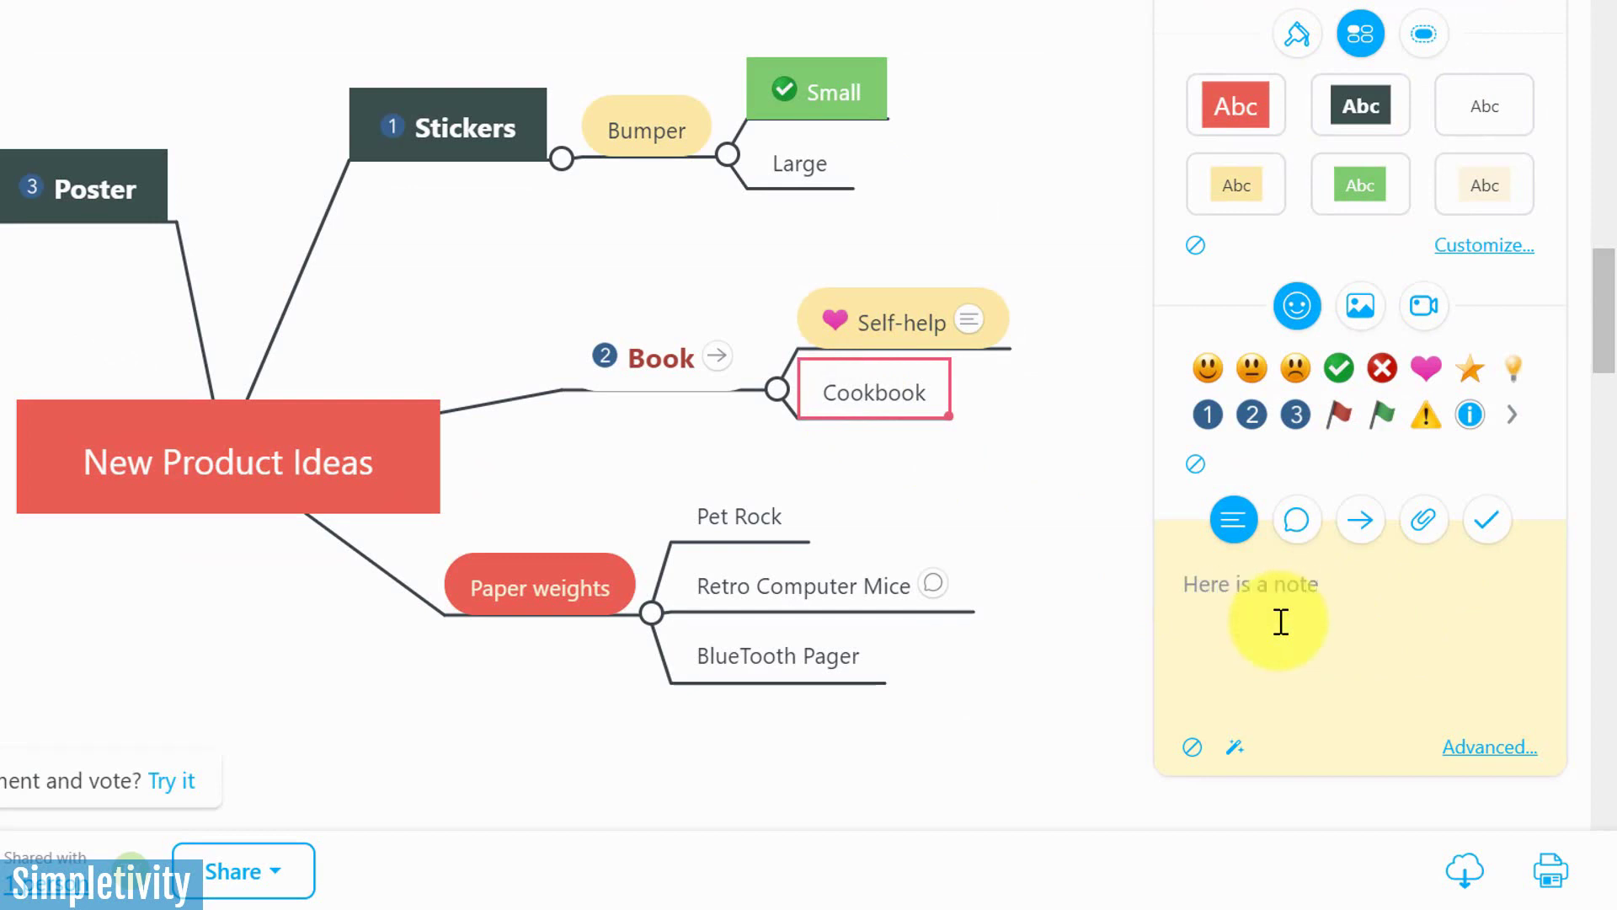
left_click(633, 135)
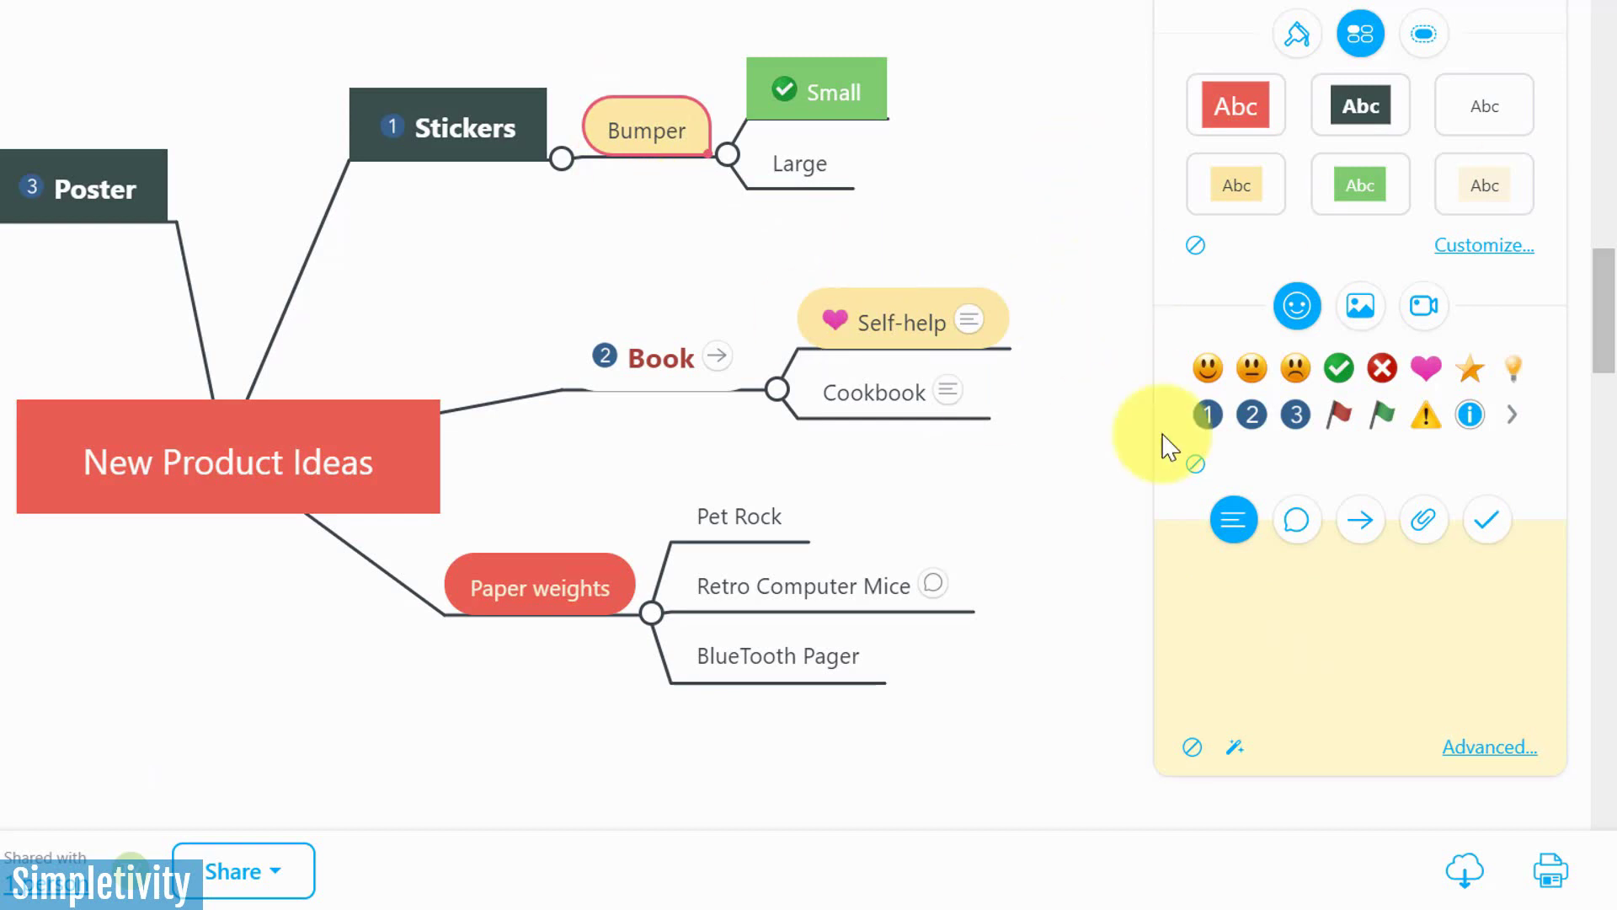
mouse_move(945, 403)
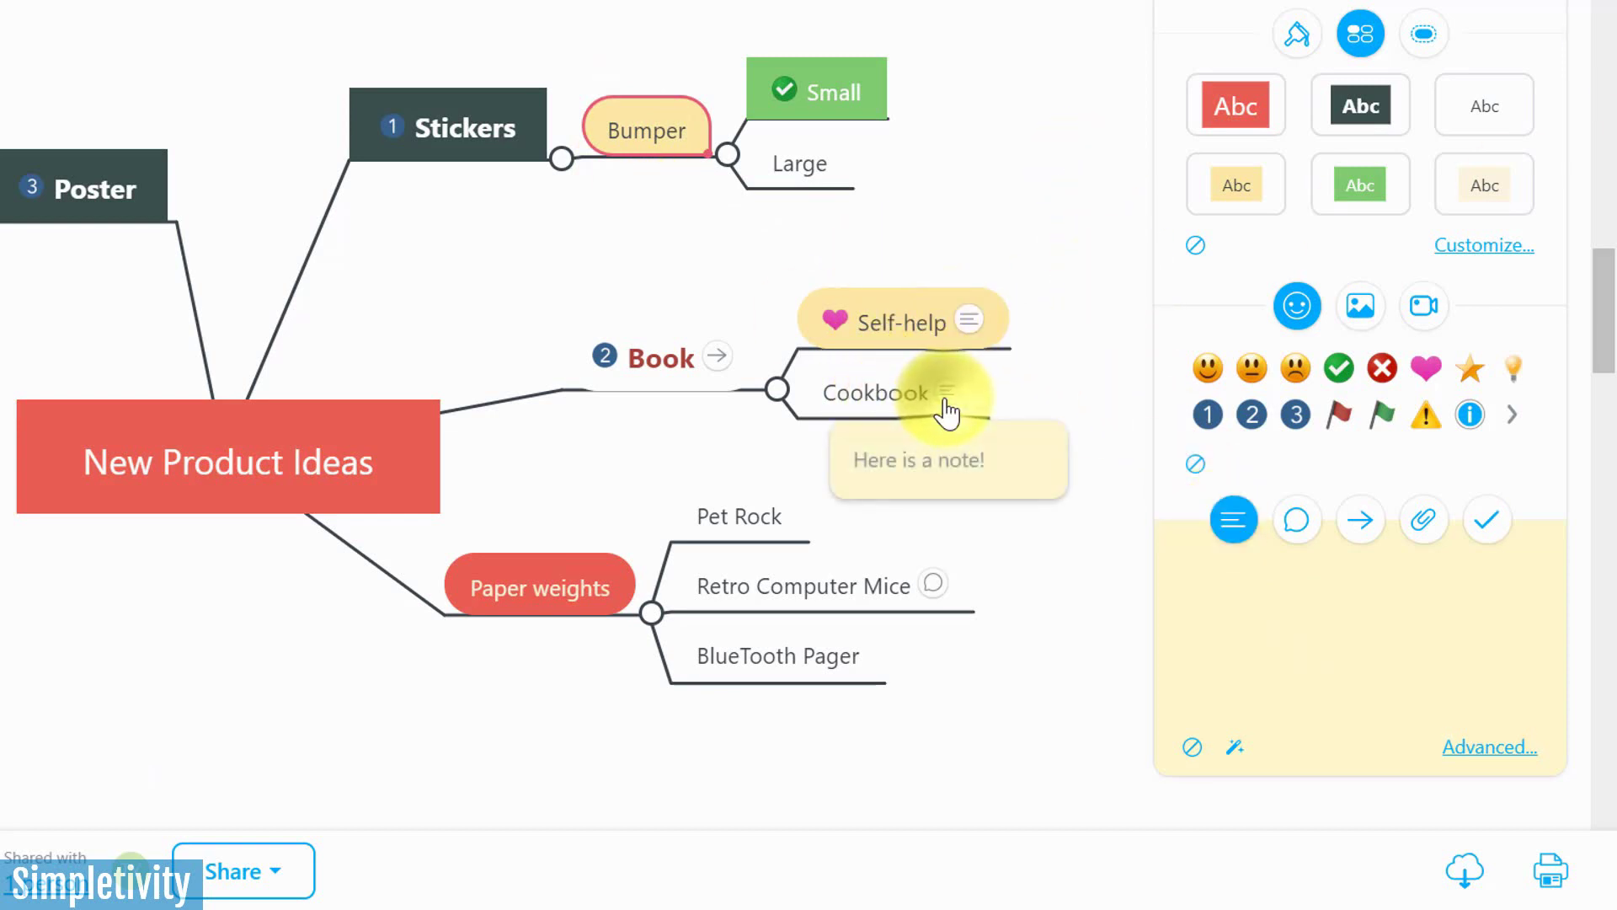
left_click(868, 393)
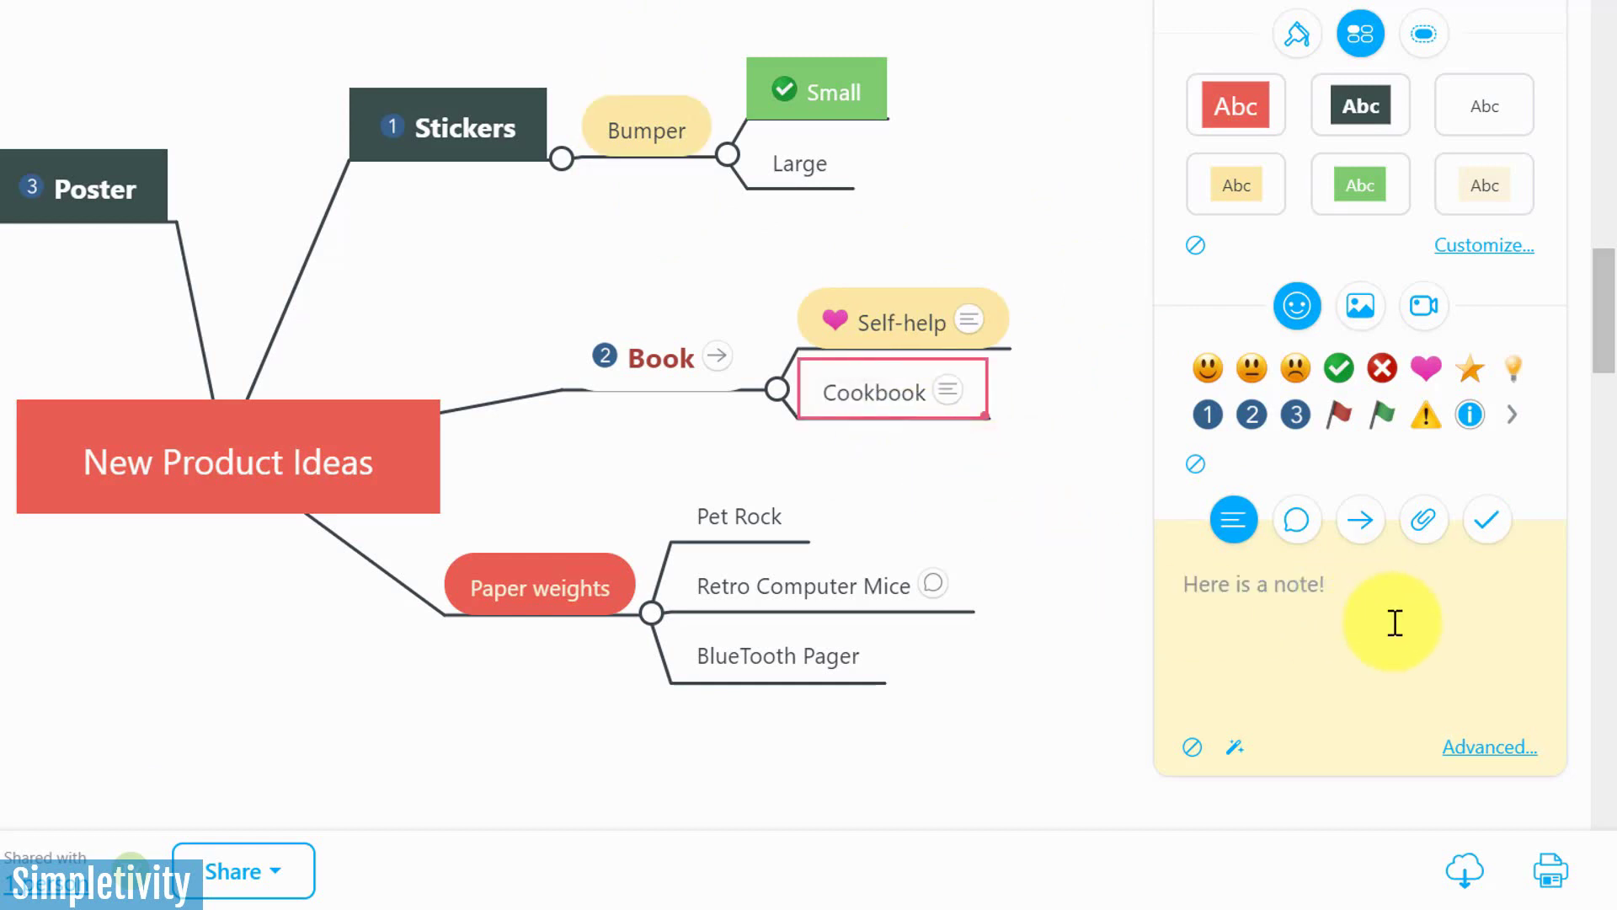
- Open Cookbook's note in the full note editor, then close it unchanged
left_click(1474, 754)
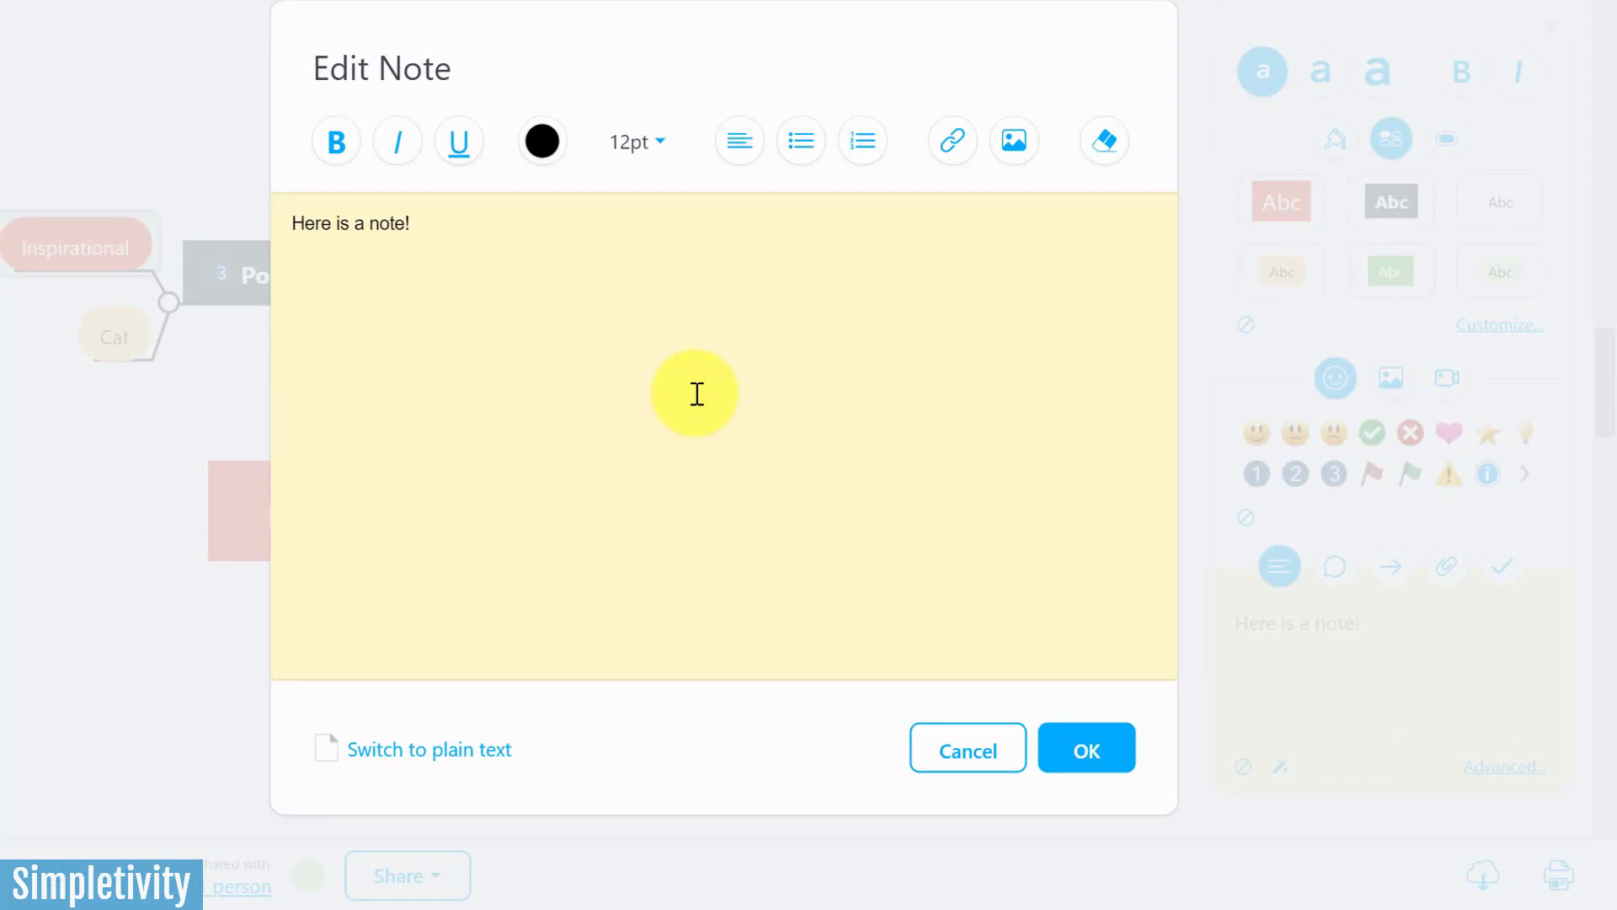
left_click(969, 752)
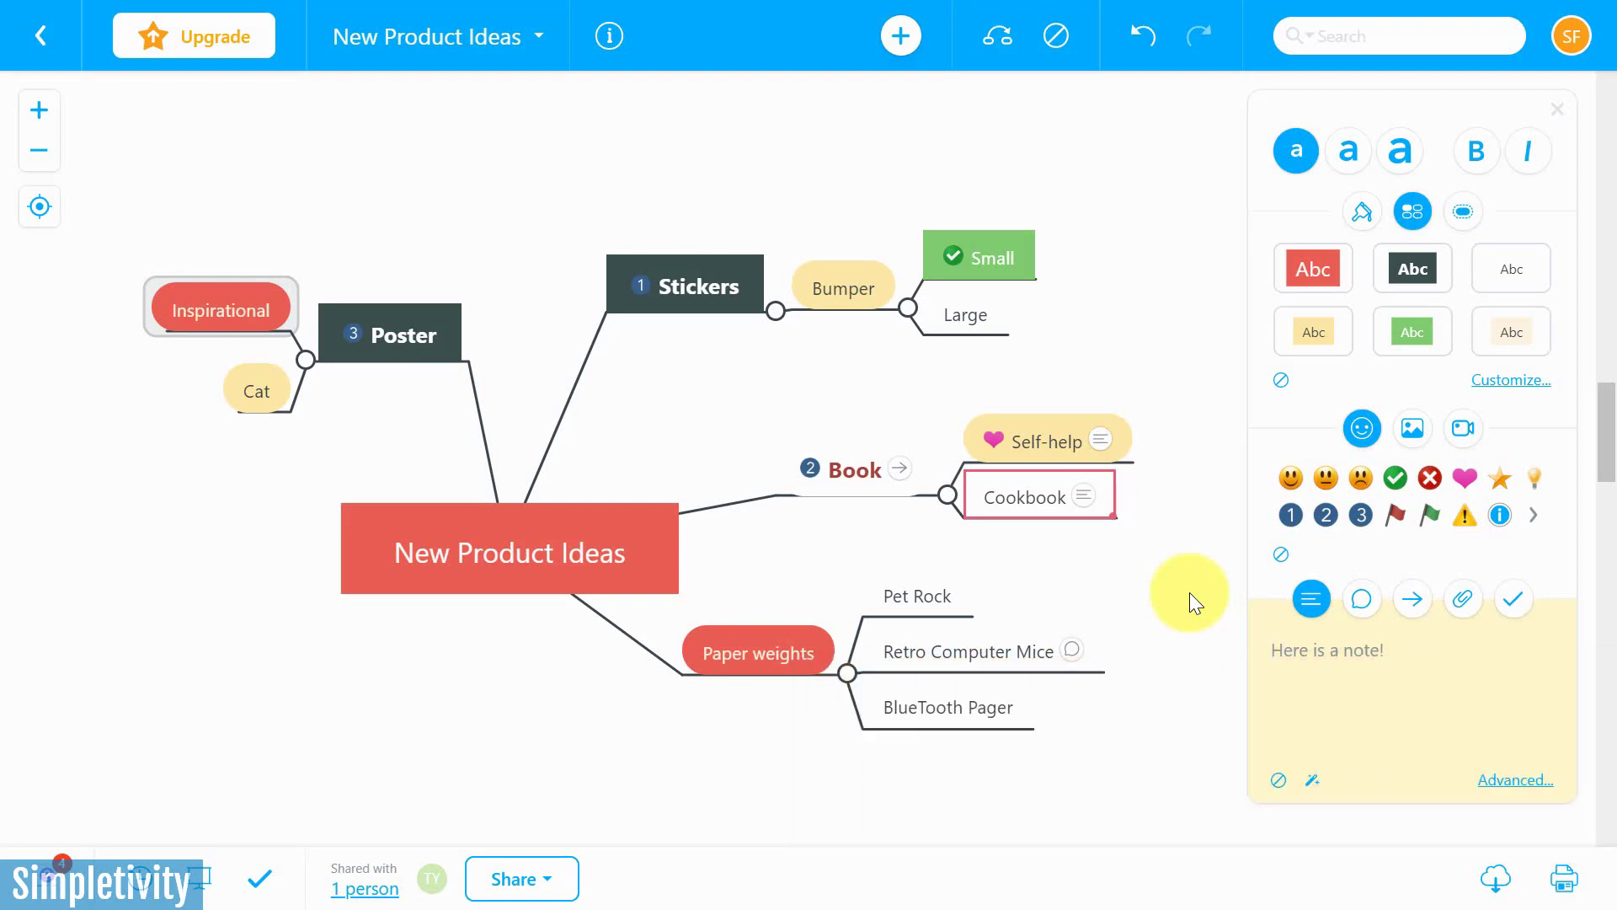
- Keep the collaborator at Can edit in the sharing settings, then show the comments and voting panel
left_click_drag(1190, 593, 1189, 568)
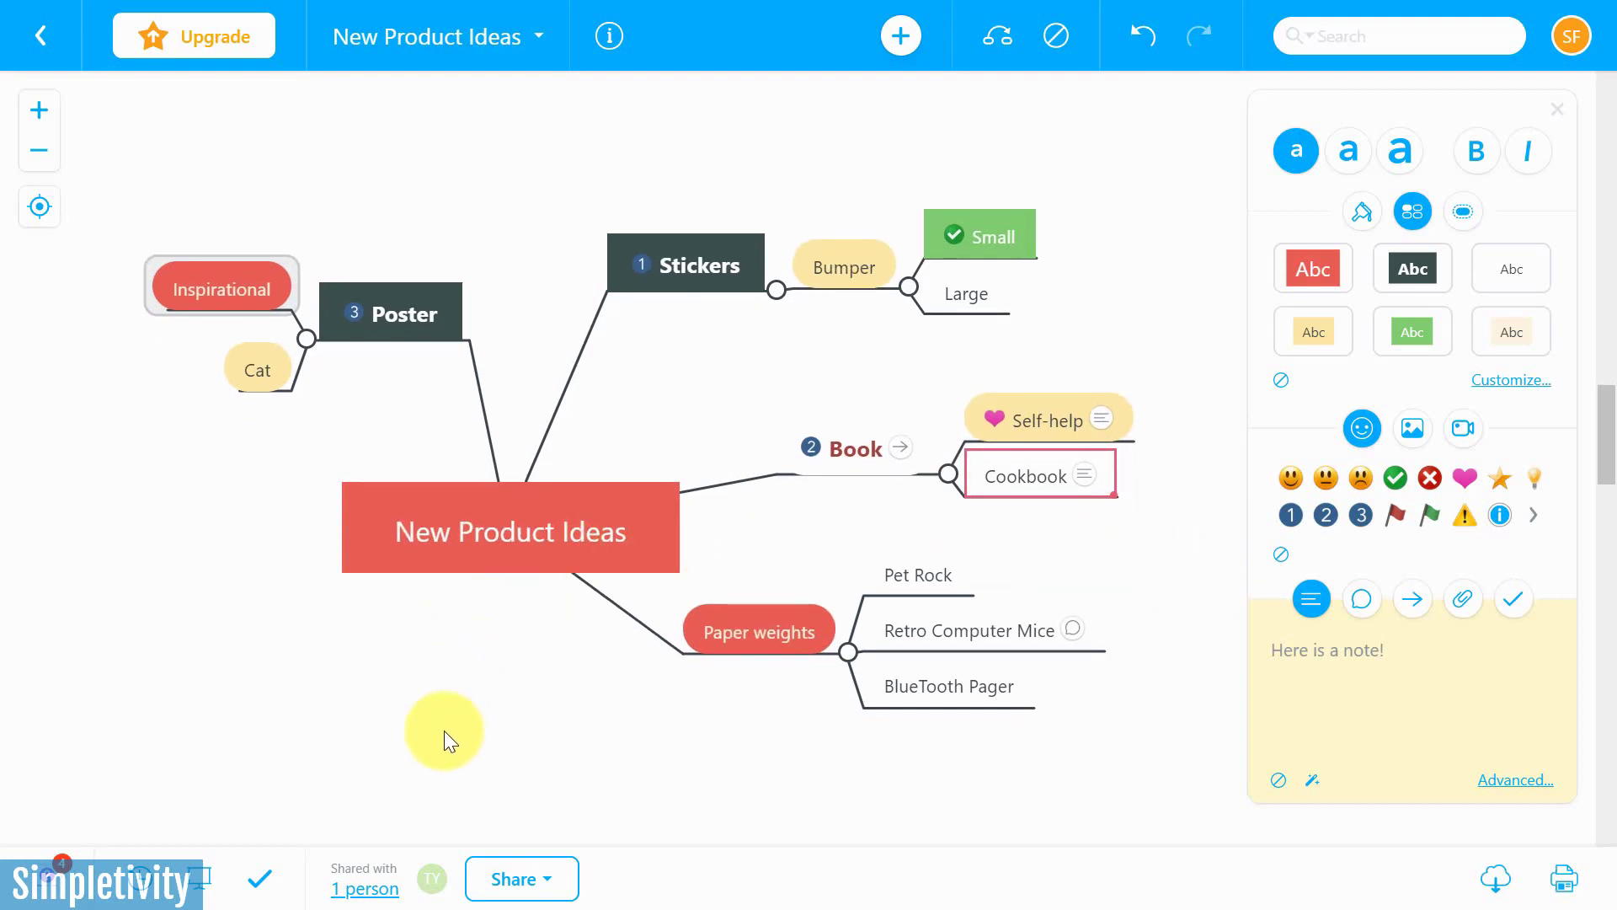
left_click(372, 892)
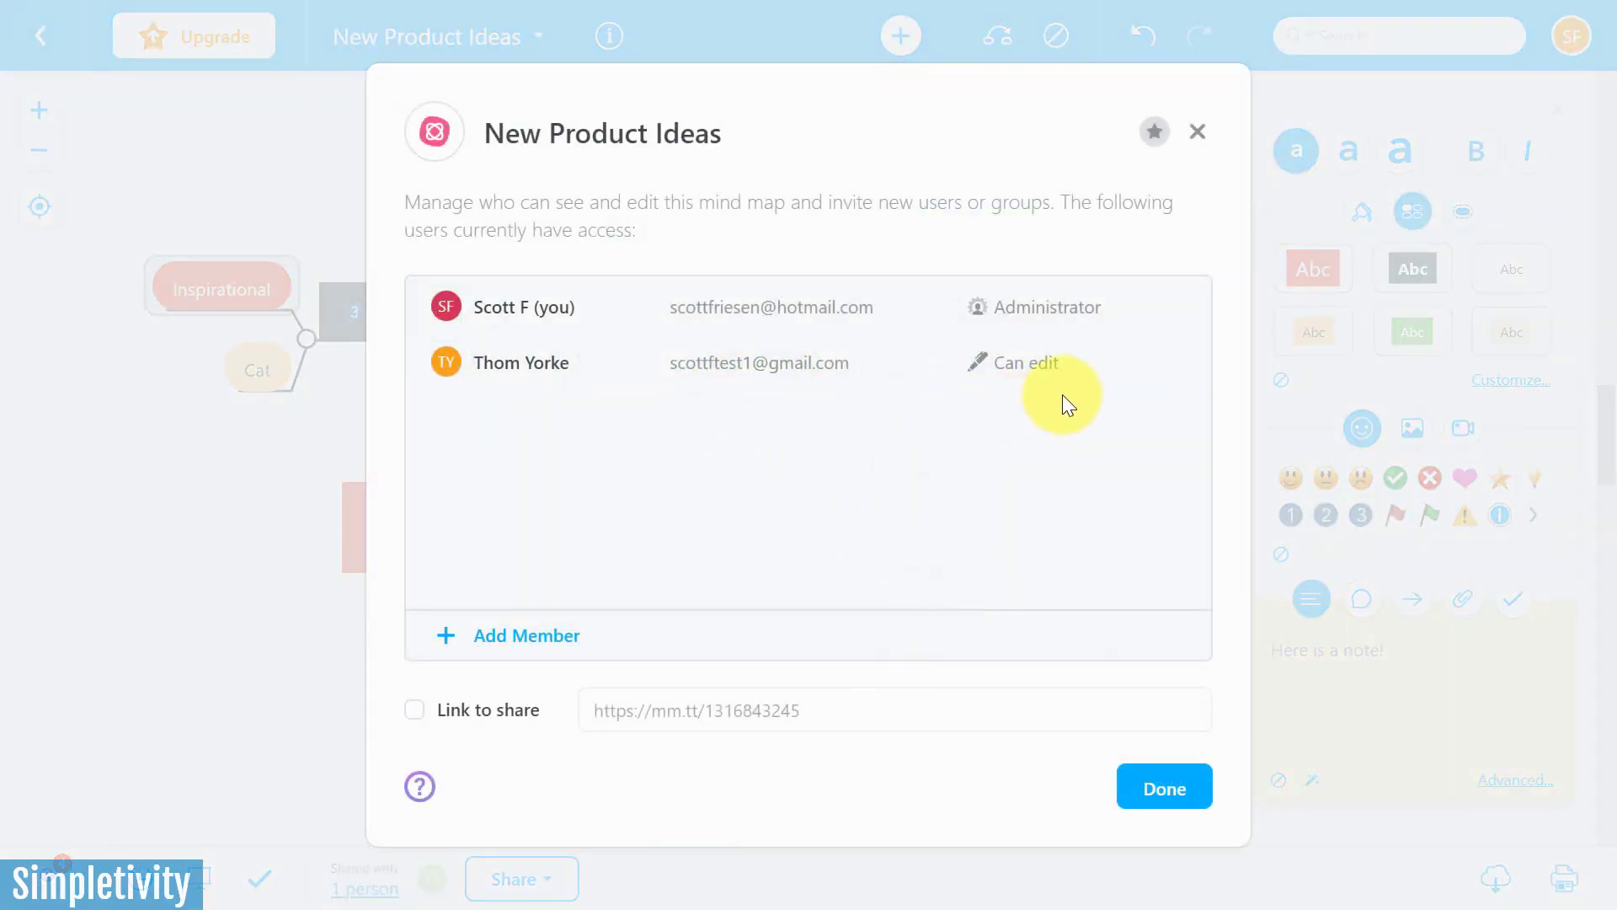
left_click(1071, 370)
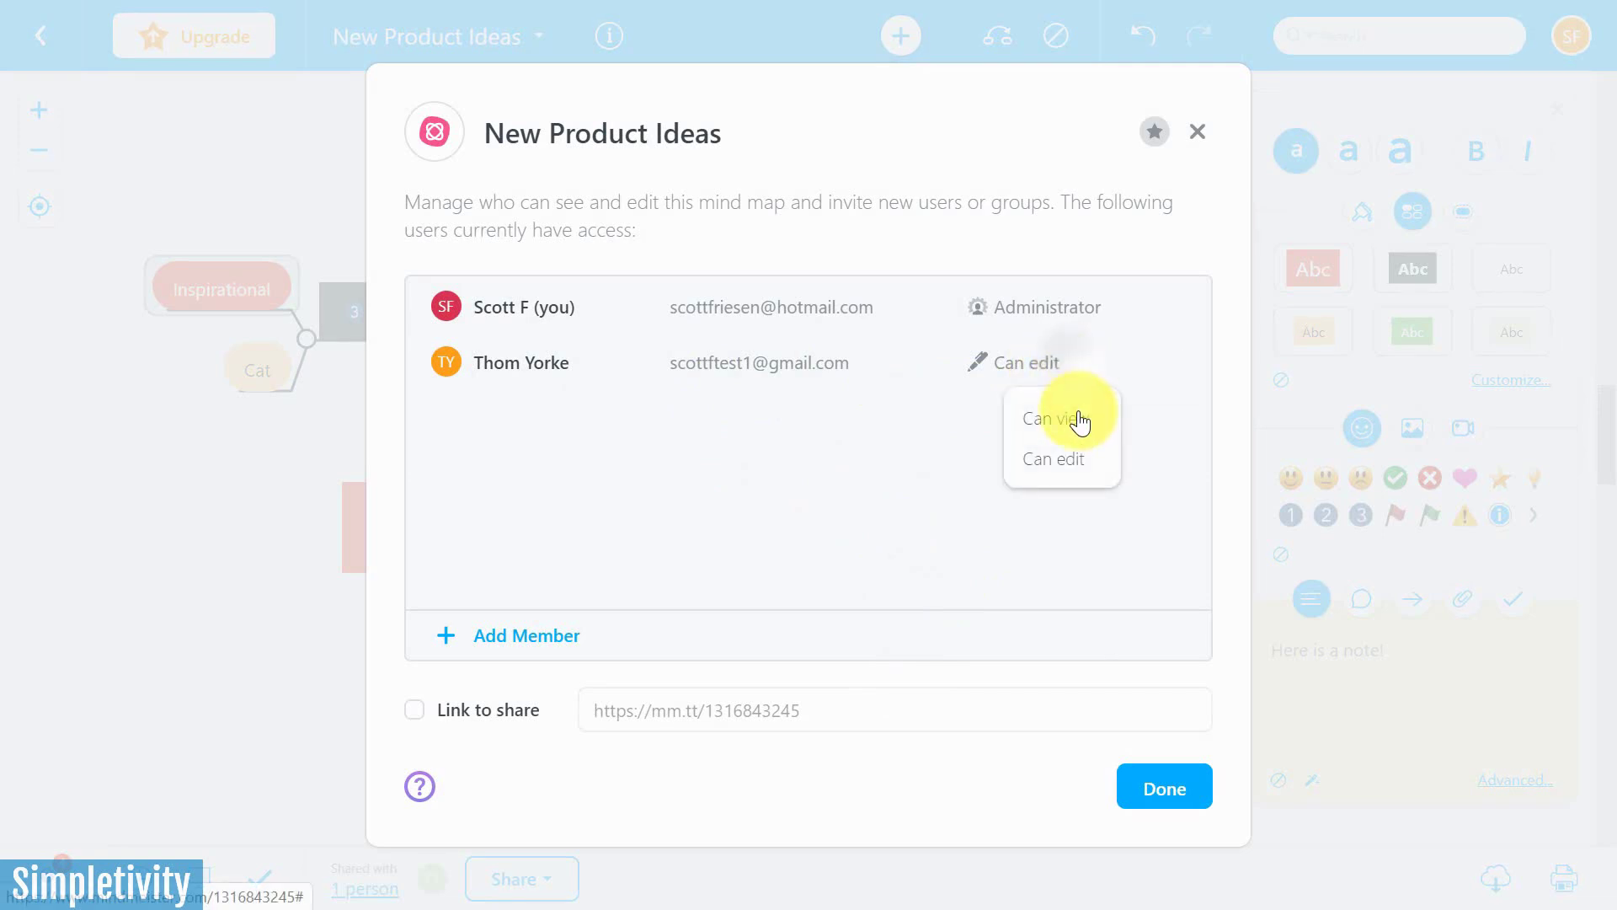
left_click(1054, 459)
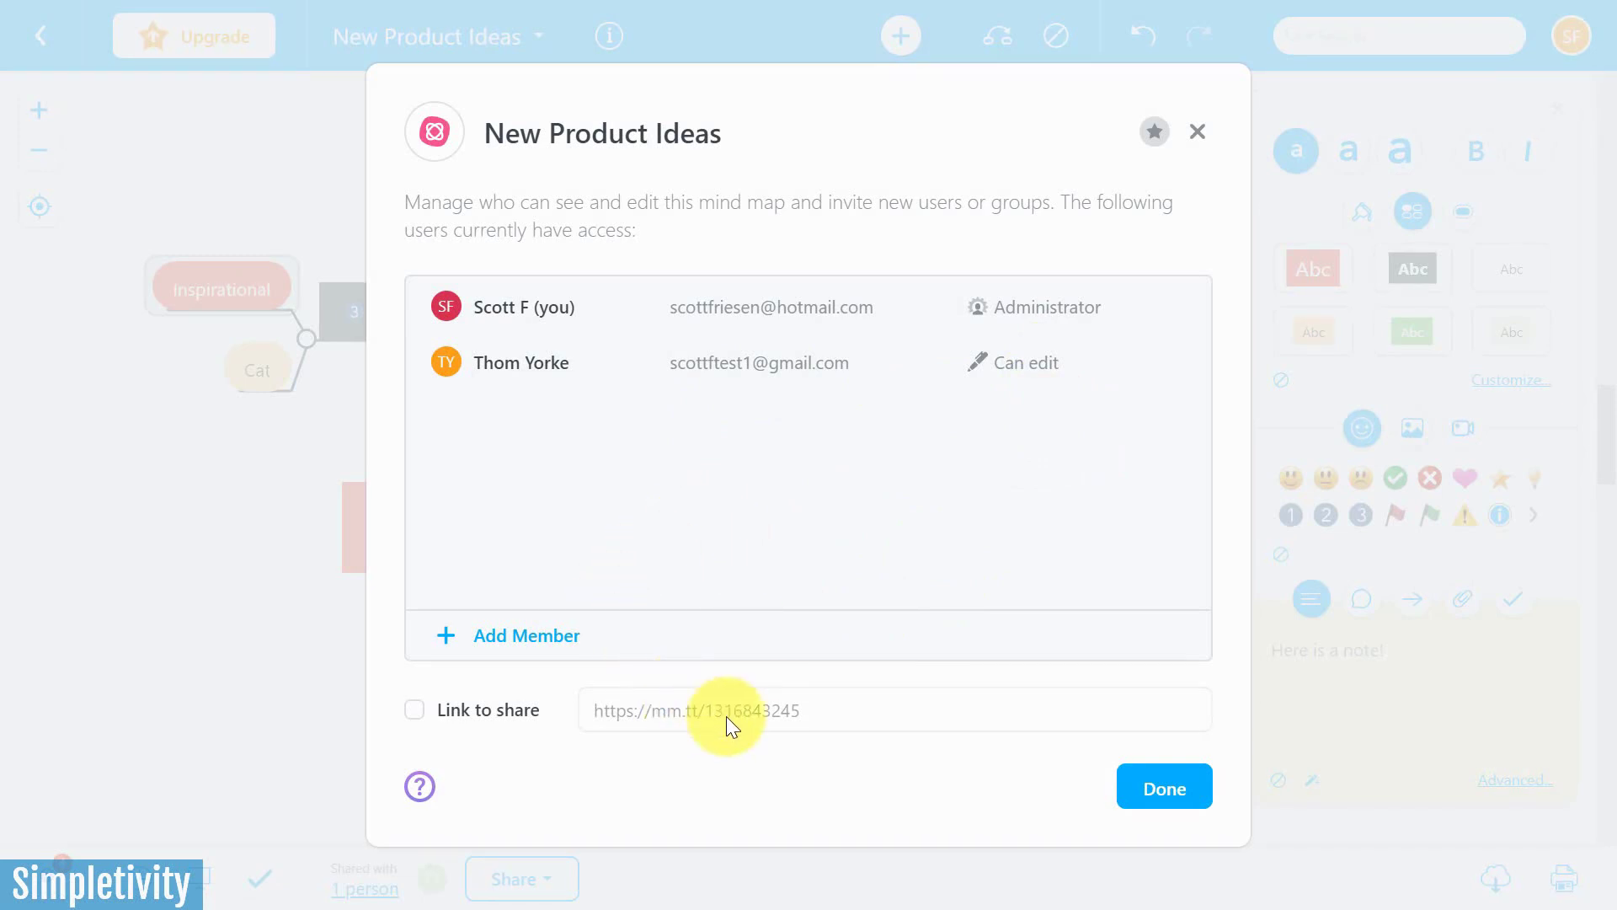
left_click(1165, 796)
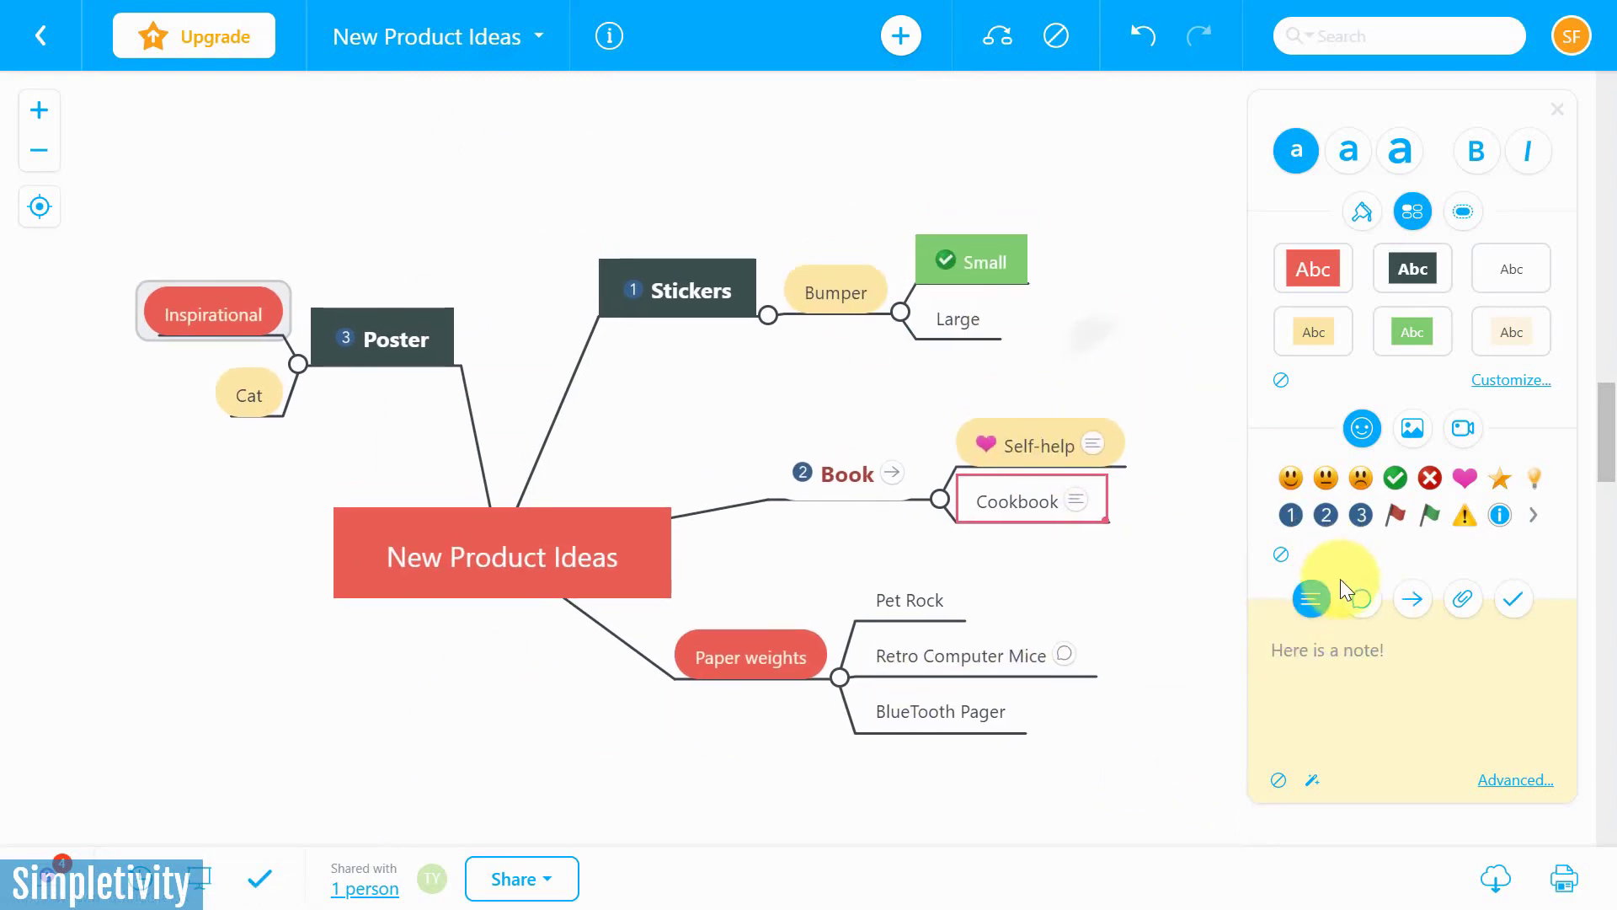
left_click(1358, 596)
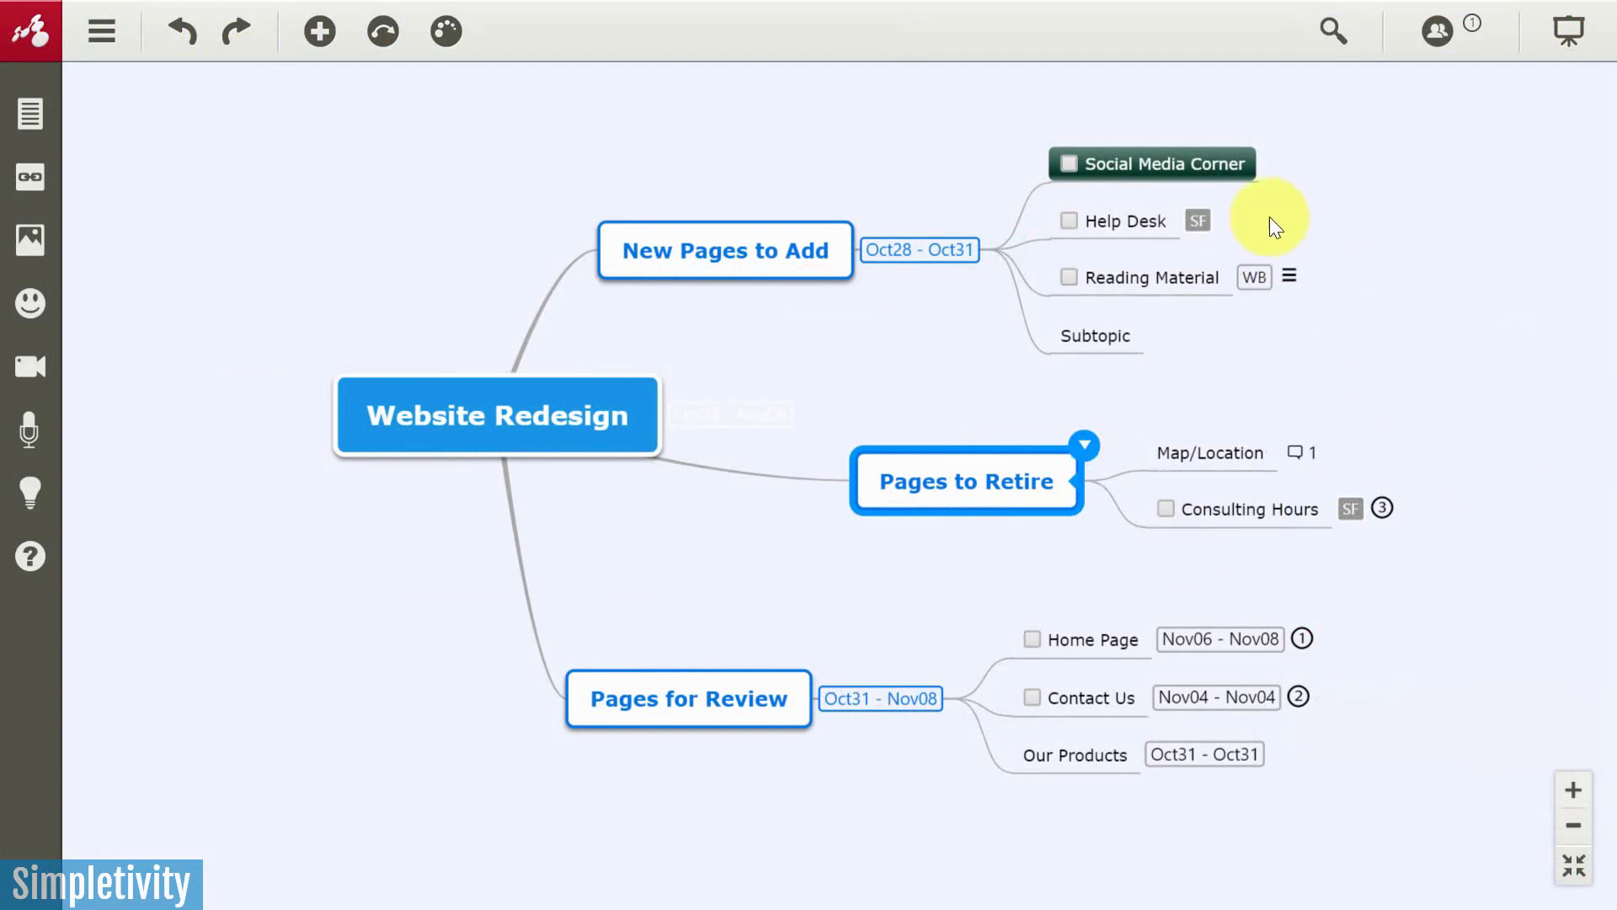
- Unassign the owner from Help Desk, assign the Reading Material collaborator, then check the search filter
mouse_move(1206, 229)
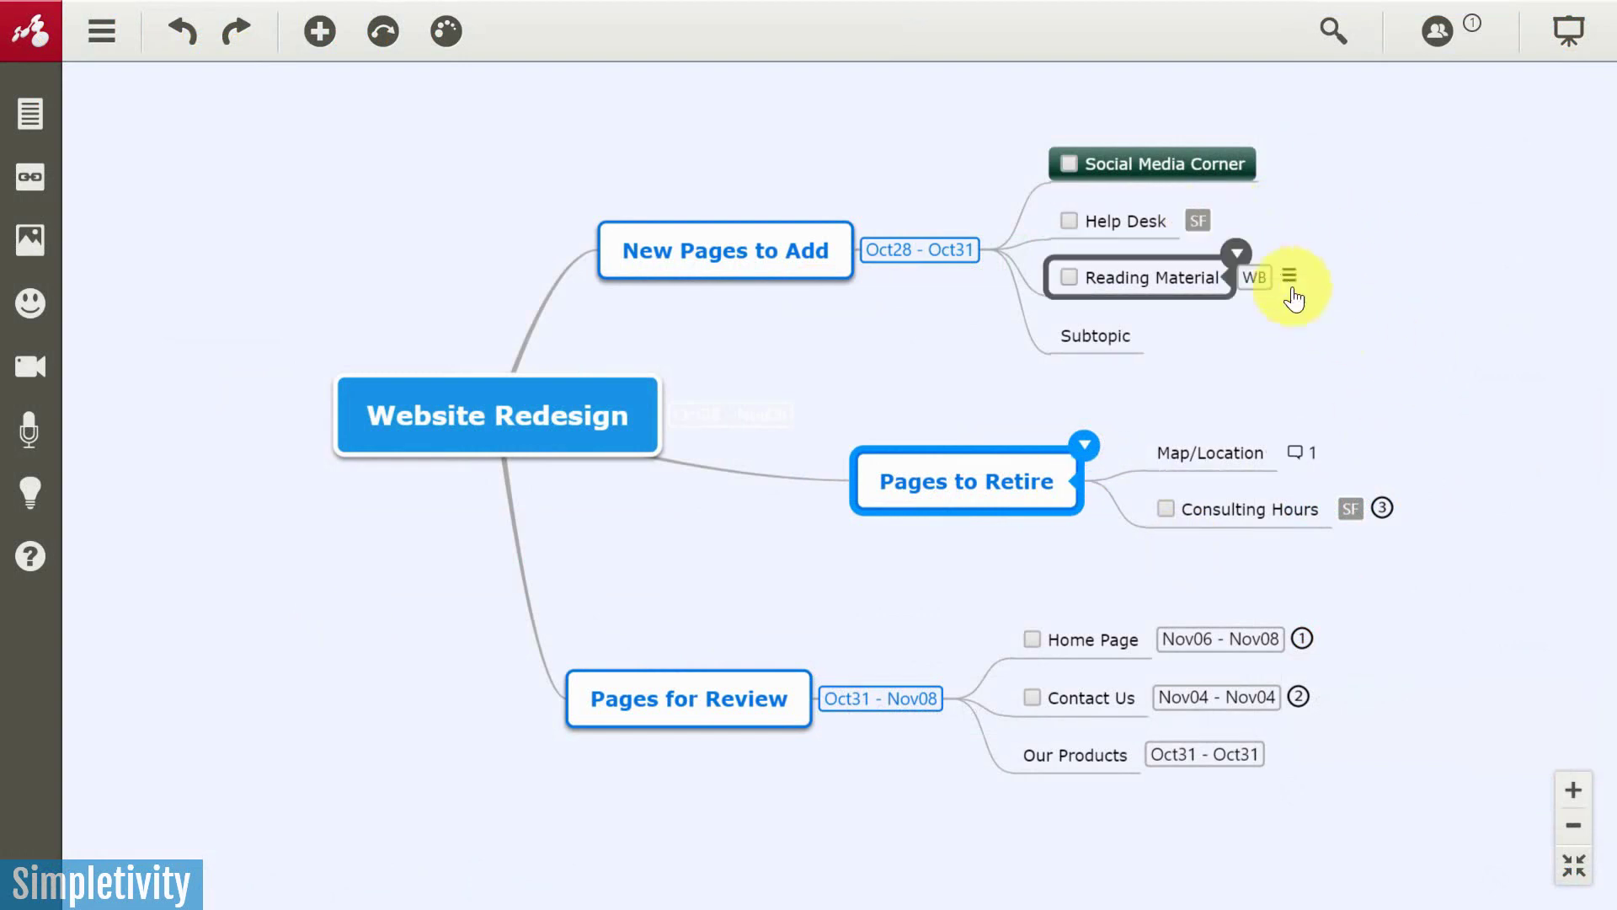
left_click(1199, 222)
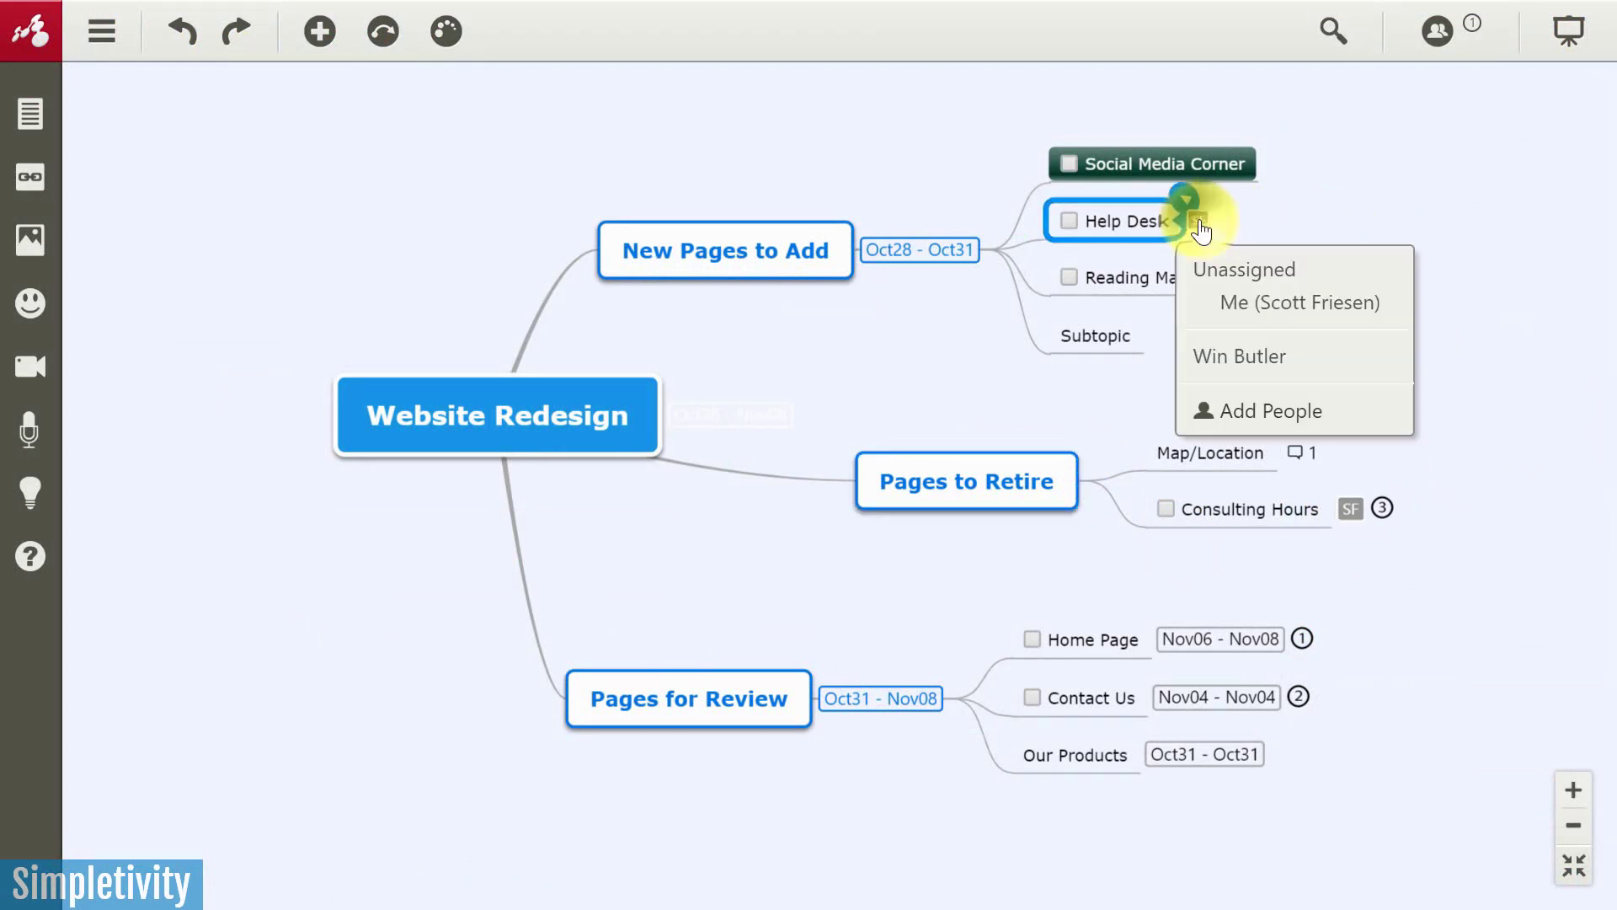
left_click(1259, 269)
left_click(1234, 358)
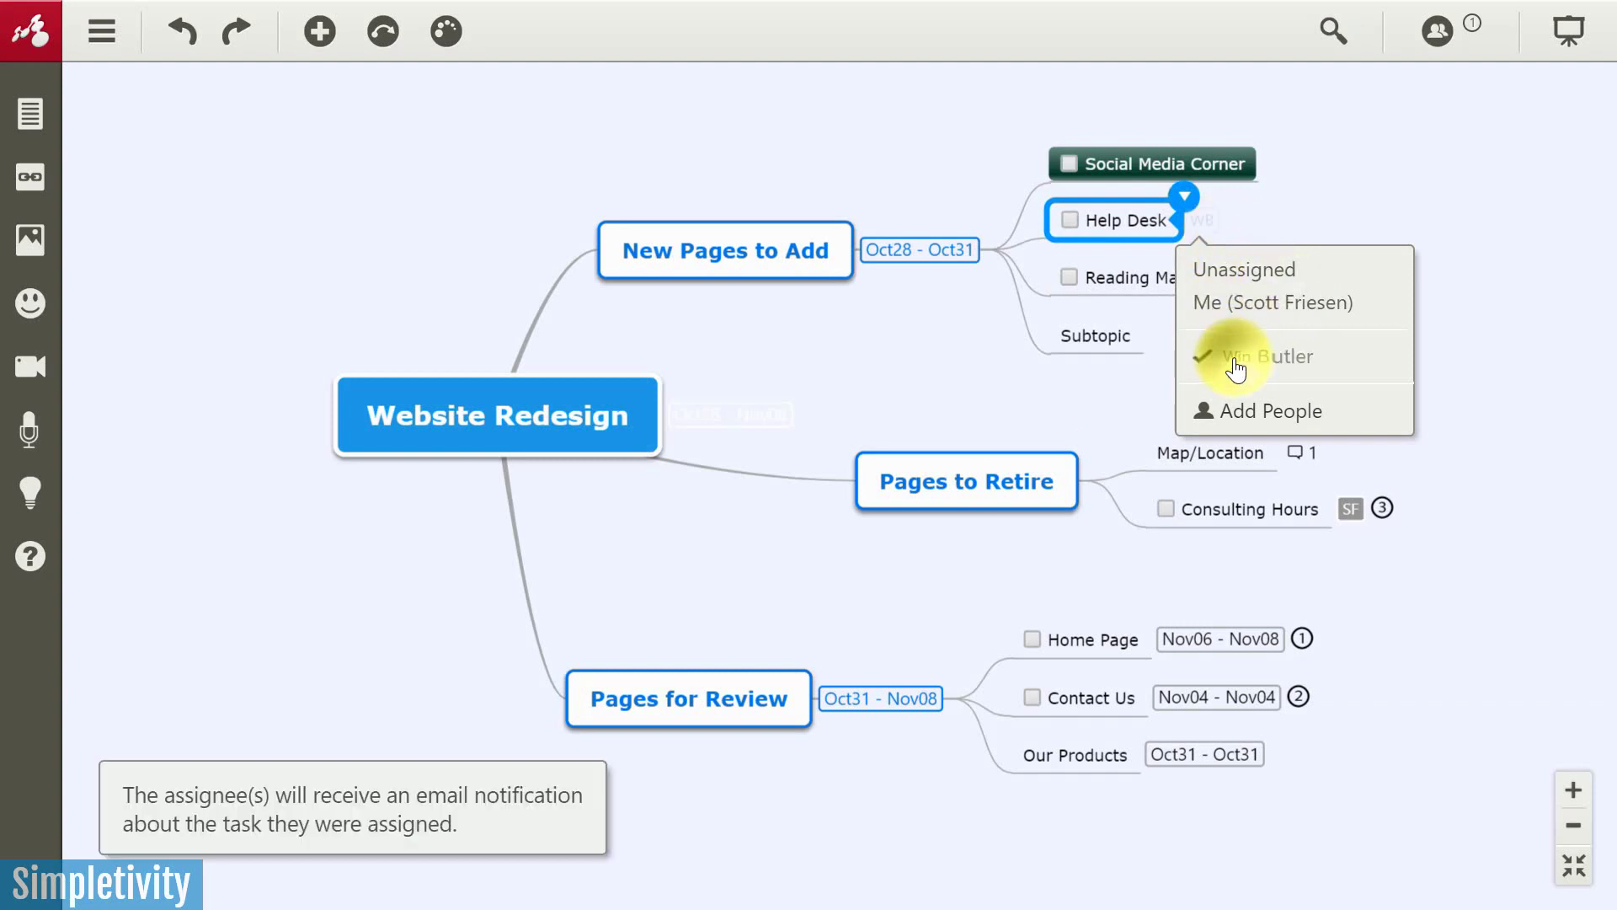
left_click(1488, 314)
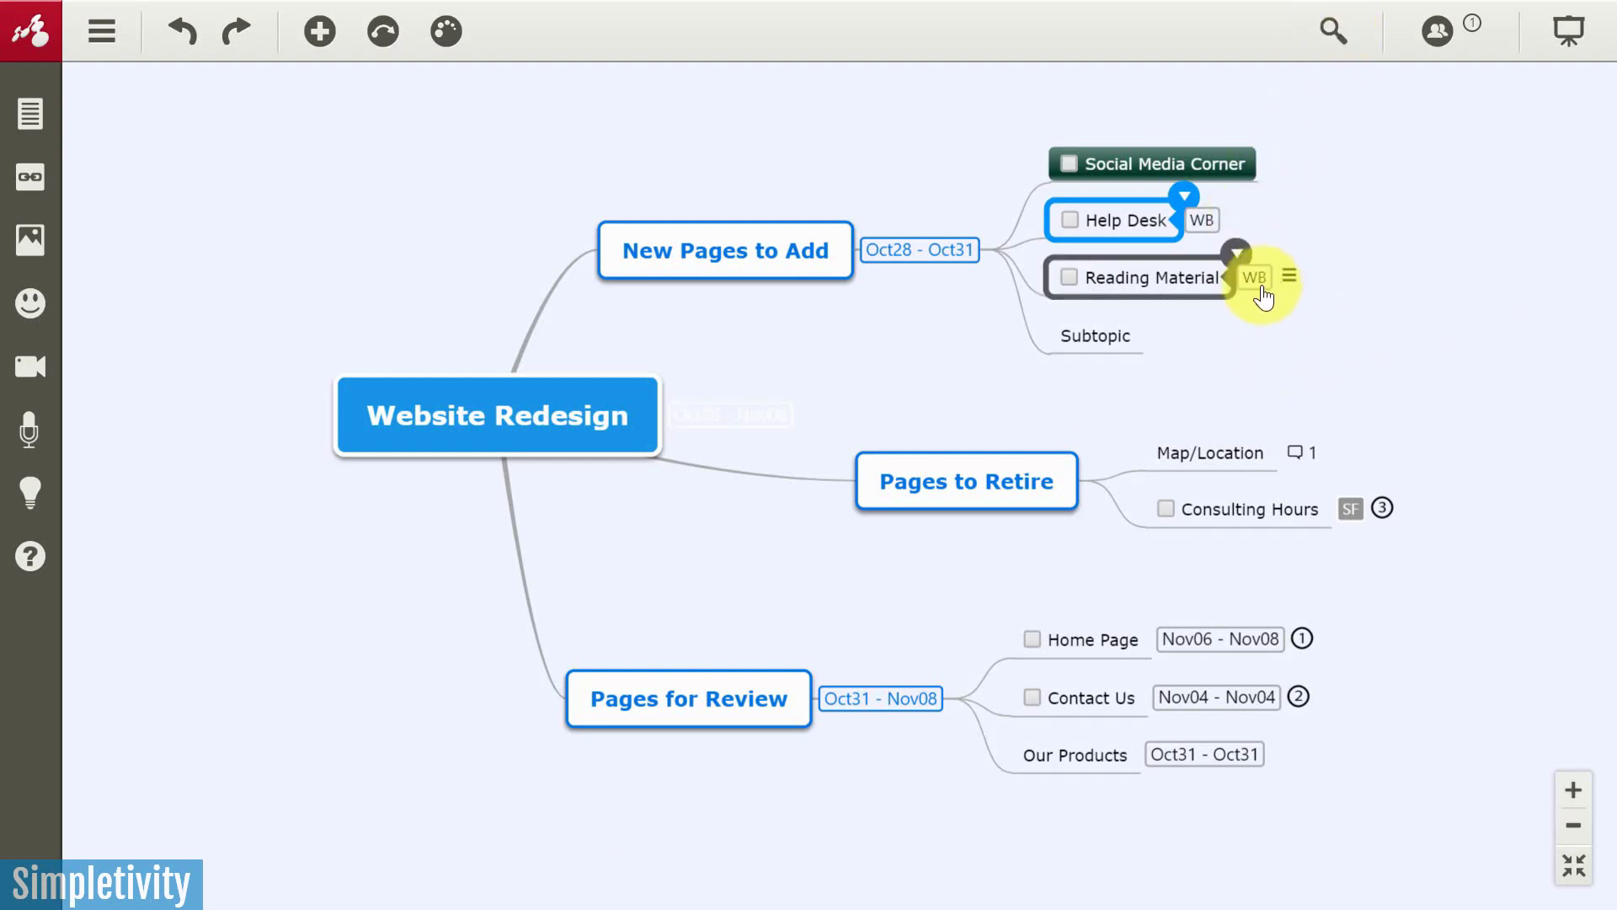
left_click(1332, 32)
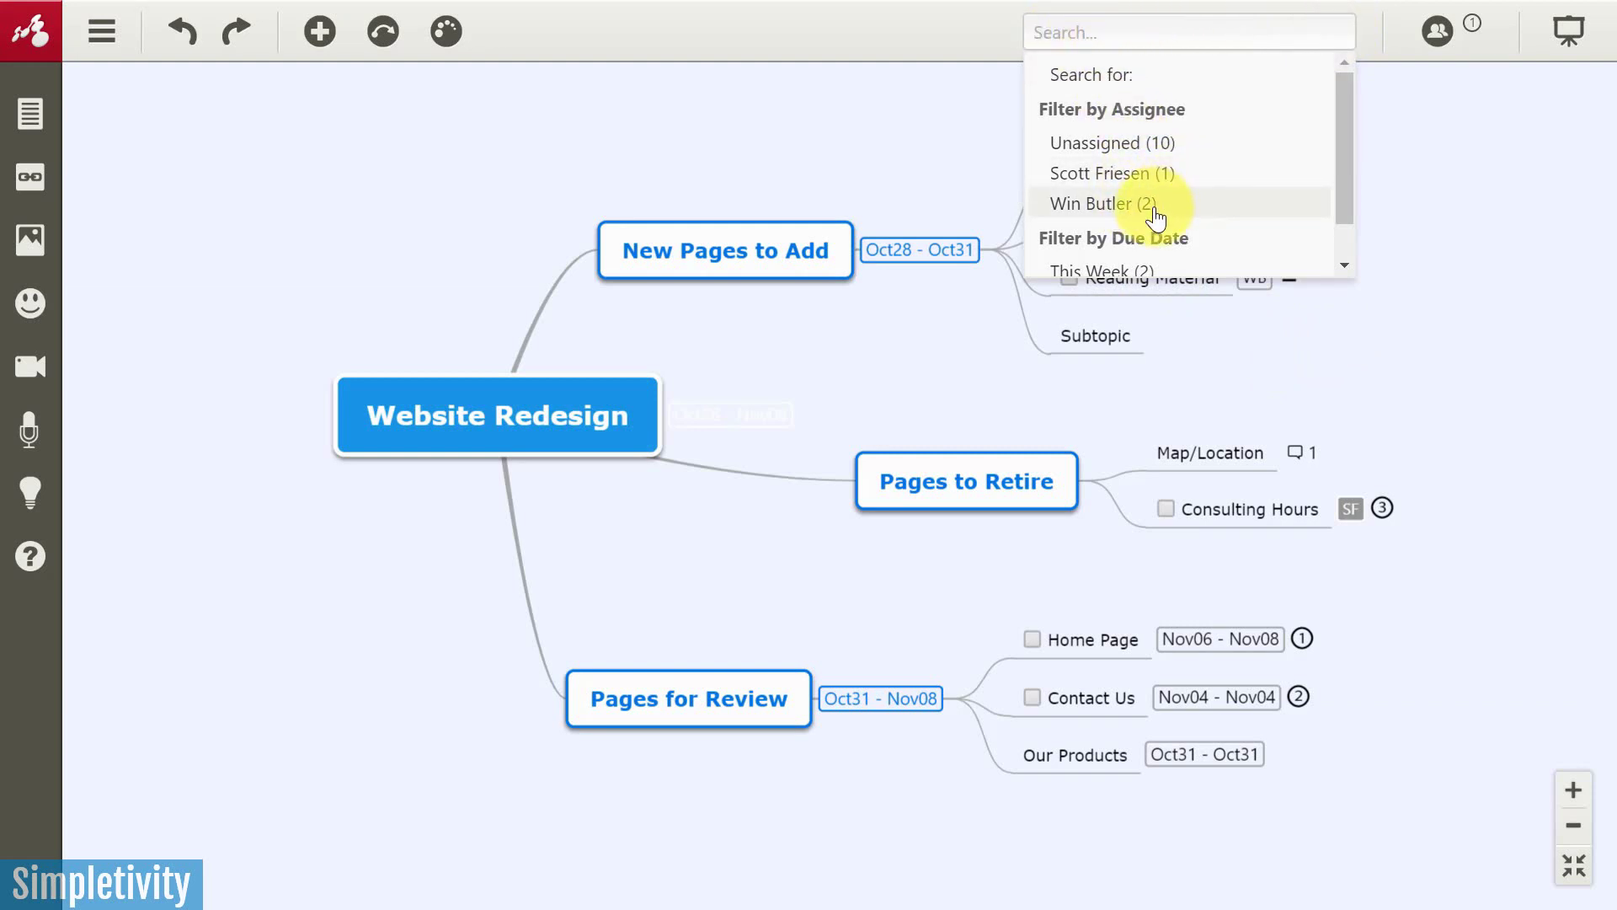
left_click(1127, 173)
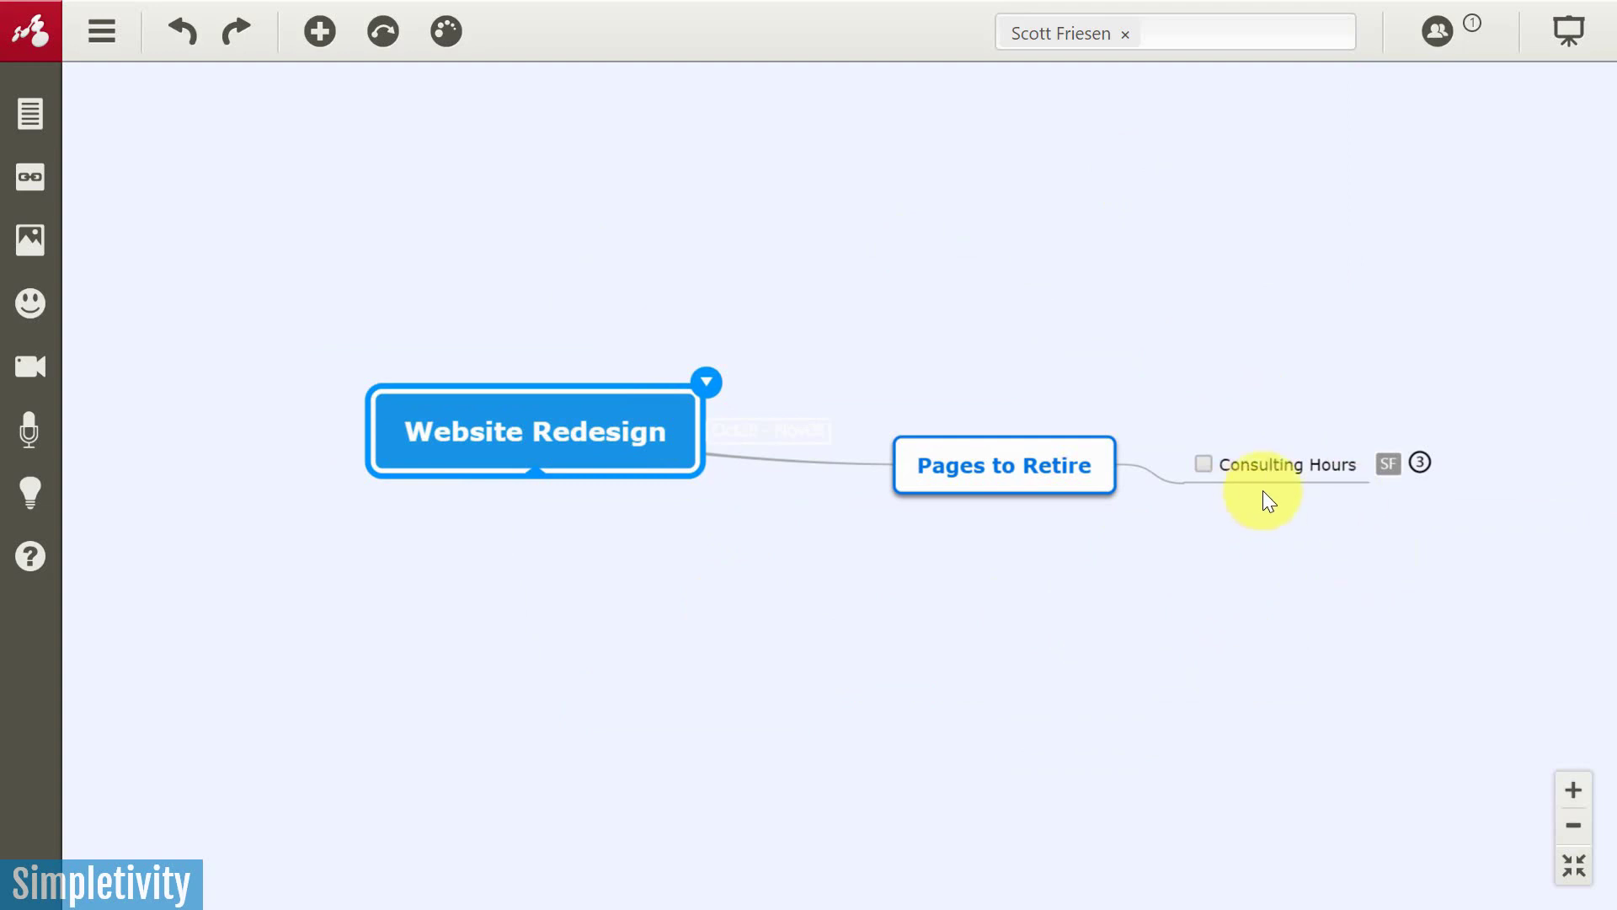
left_click(1125, 36)
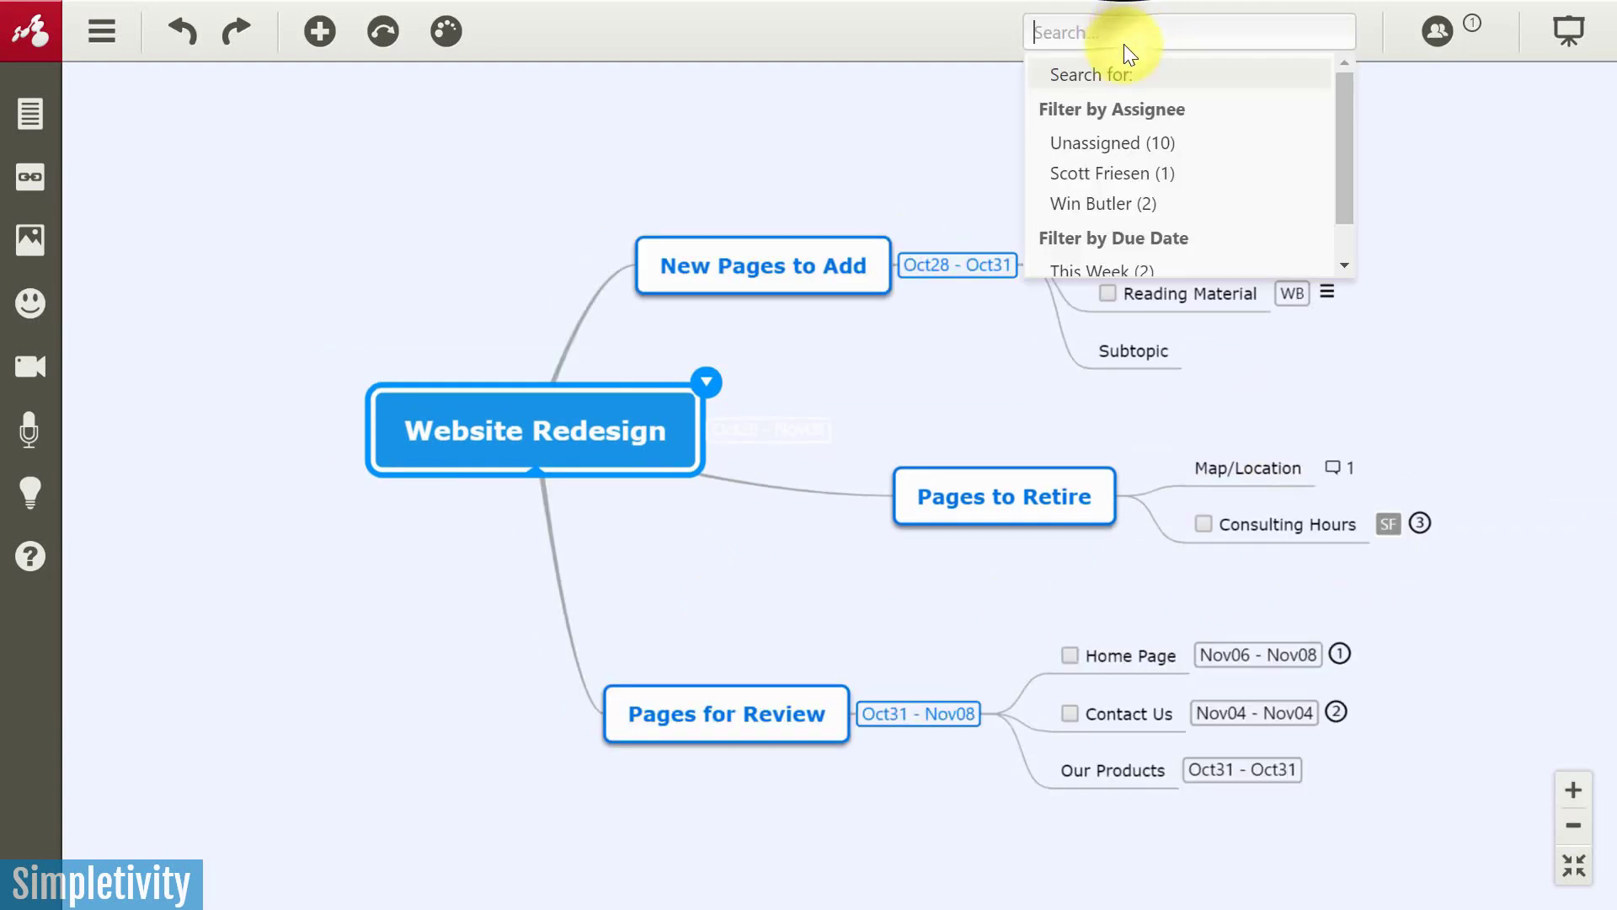
left_click(1103, 203)
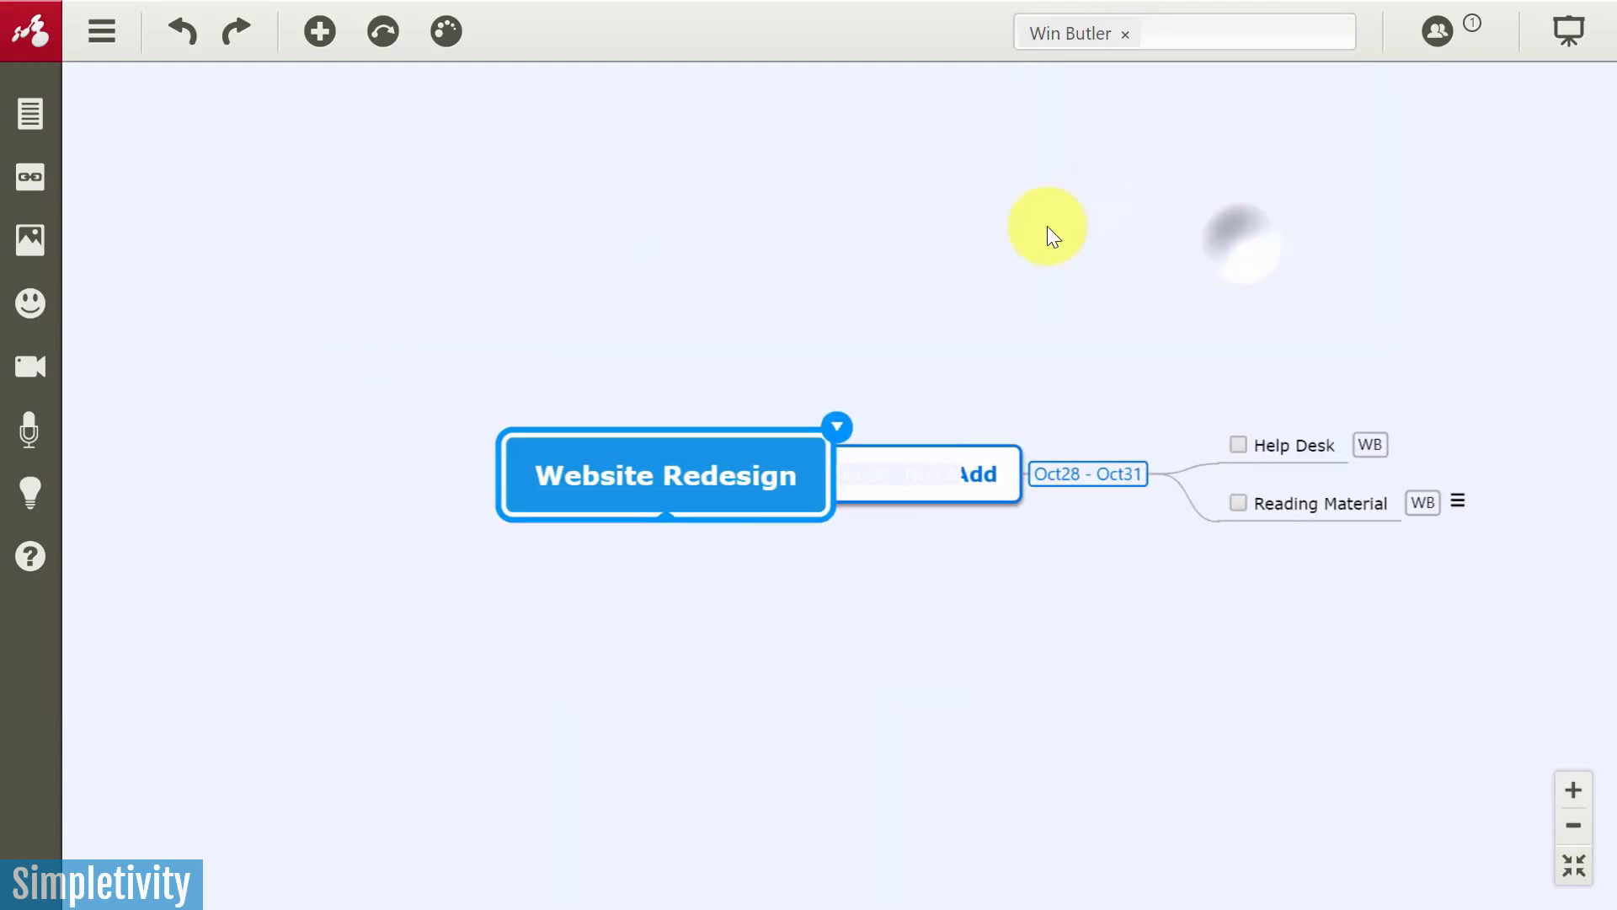
left_click(1125, 34)
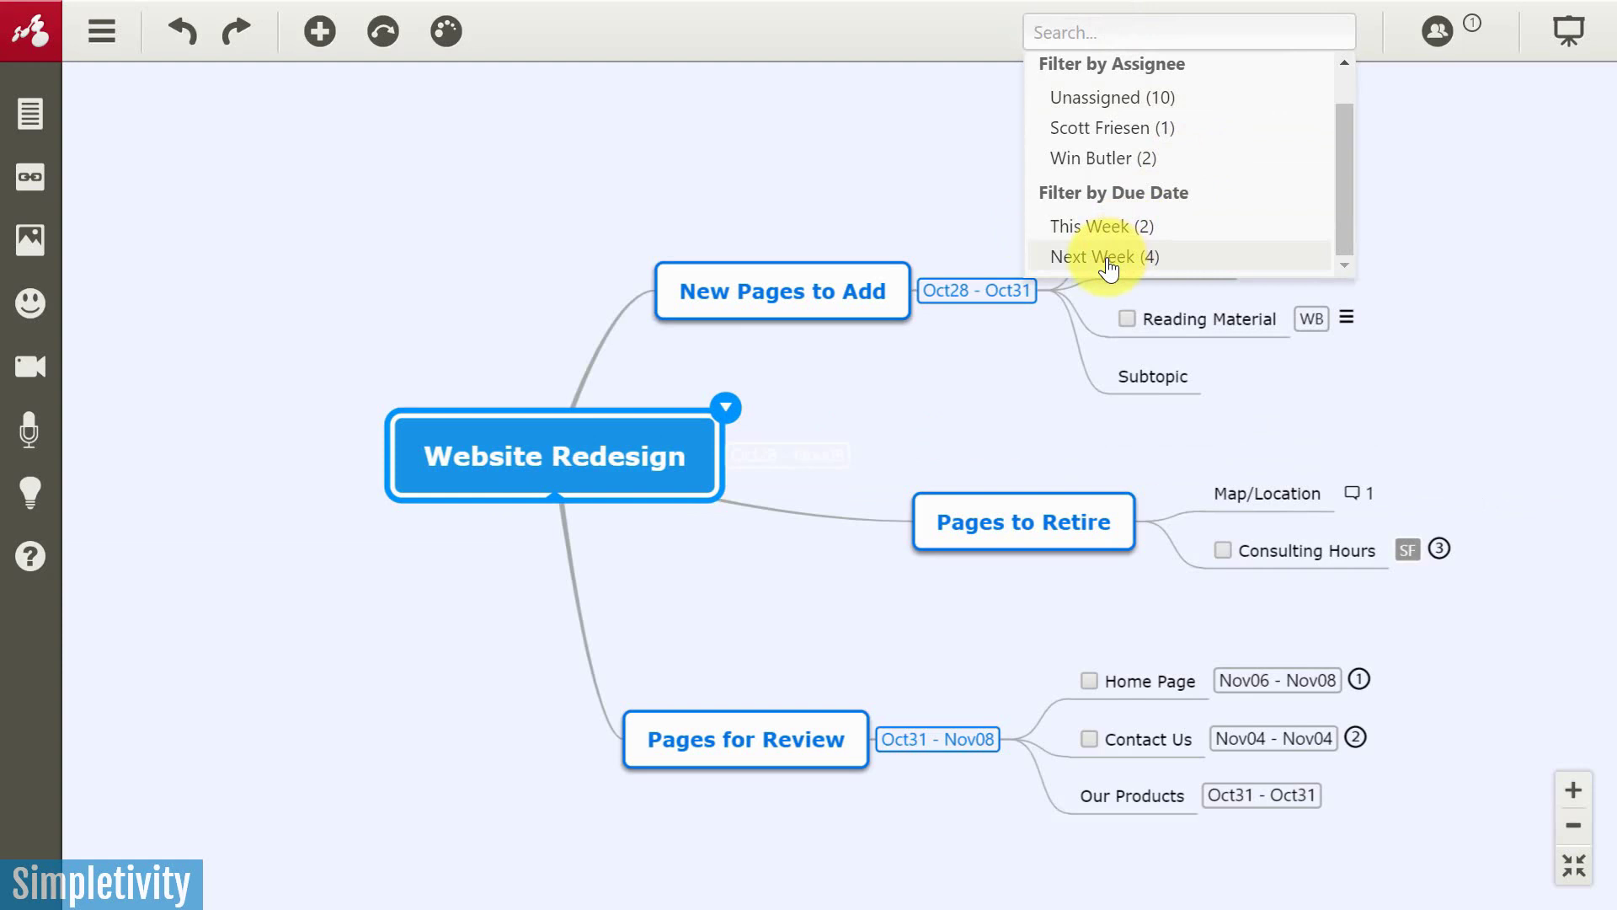
left_click(1106, 258)
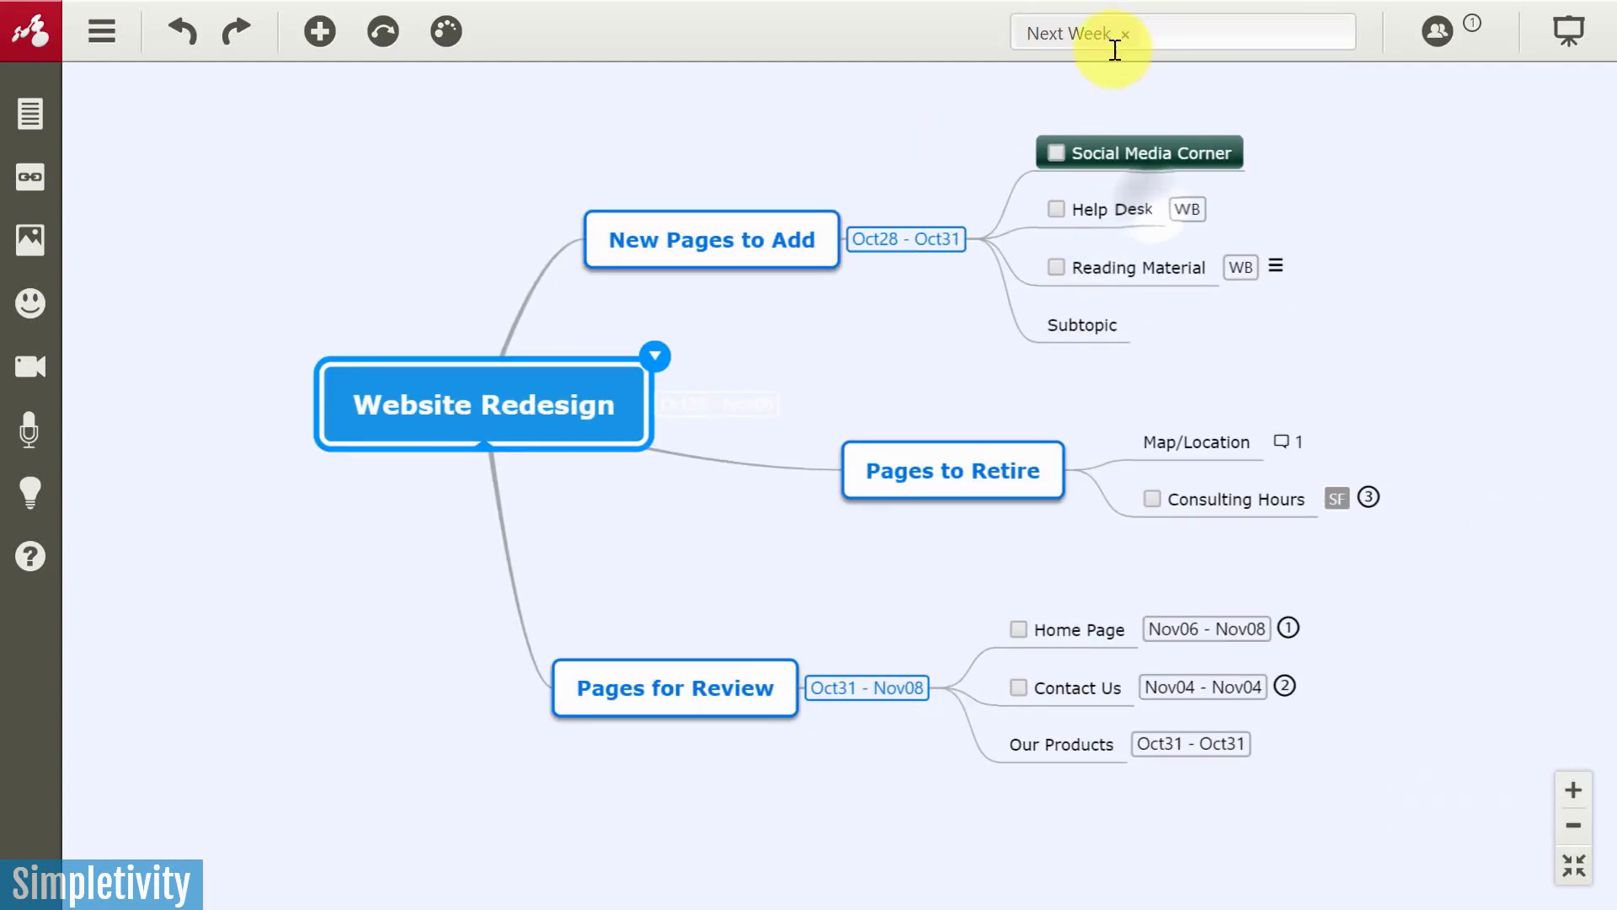
left_click(1127, 35)
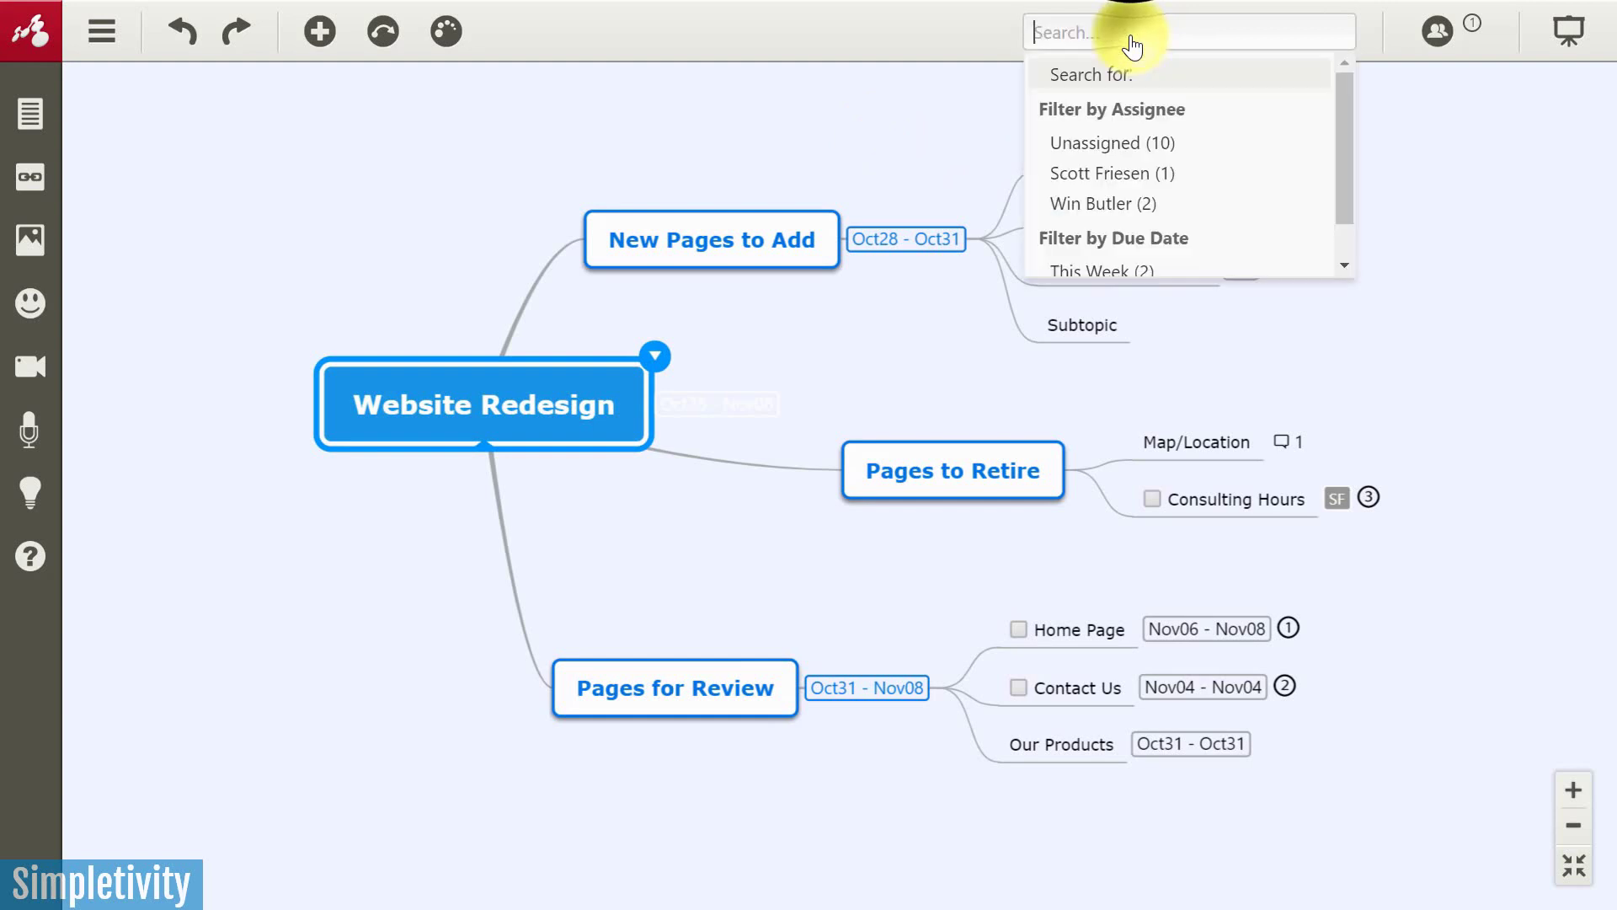
left_click(954, 89)
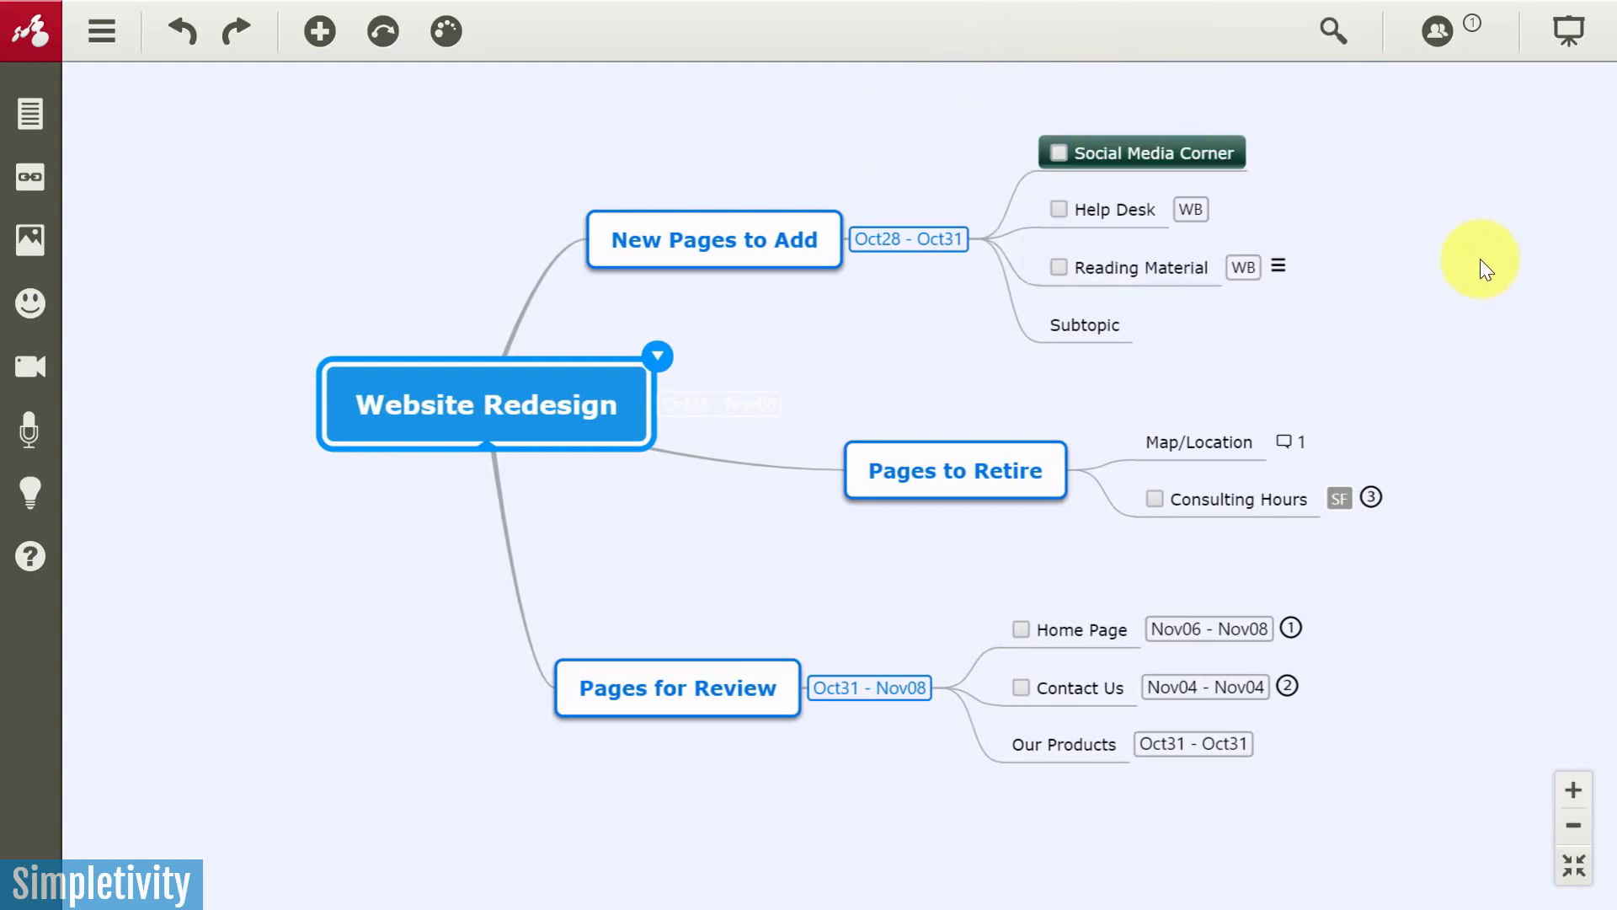
left_click_drag(1479, 260, 1466, 268)
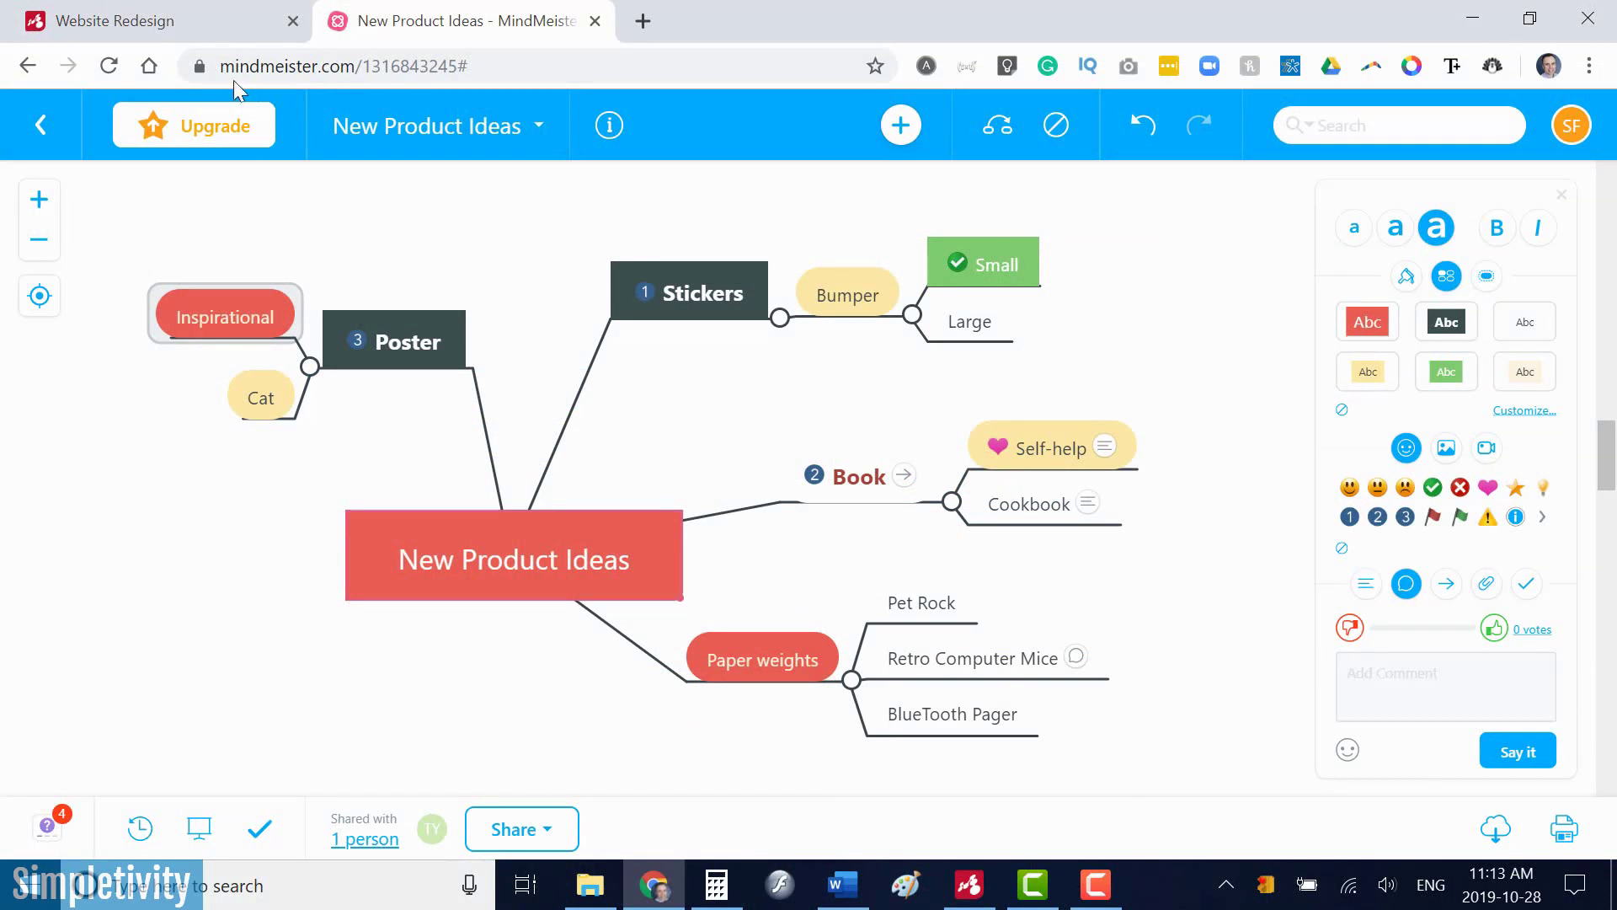
- Show the Website Redesign map from the browser tab, then bring the Mindomo desktop app forward
left_click(192, 22)
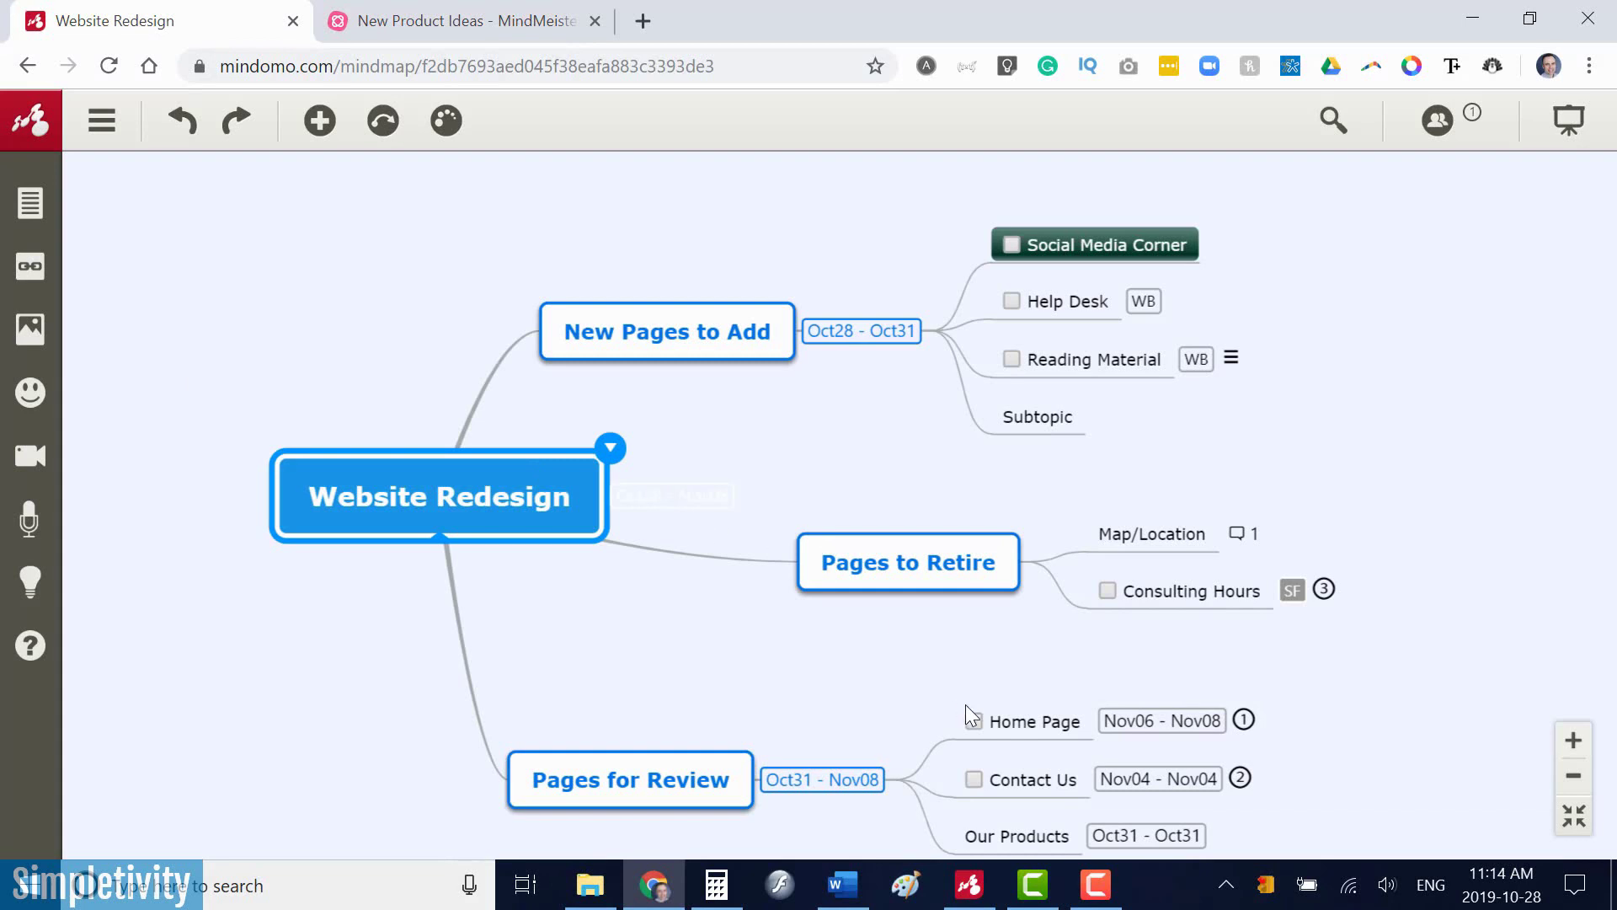
left_click(967, 891)
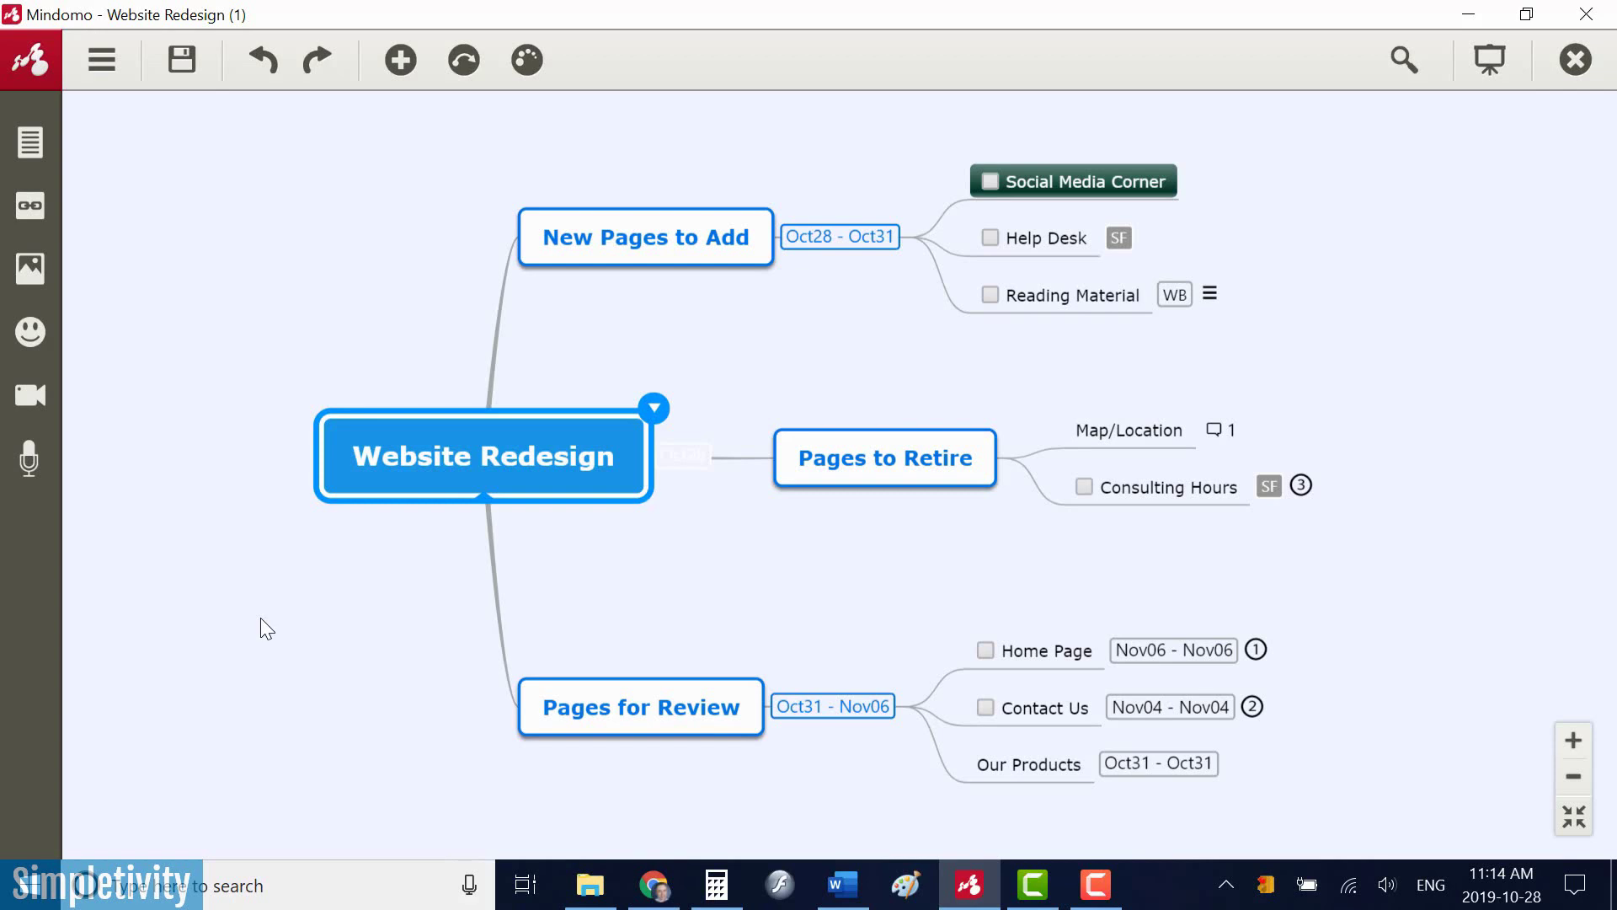
- Pan the desktop Website Redesign map slightly up and to the left
left_click_drag(260, 619, 229, 608)
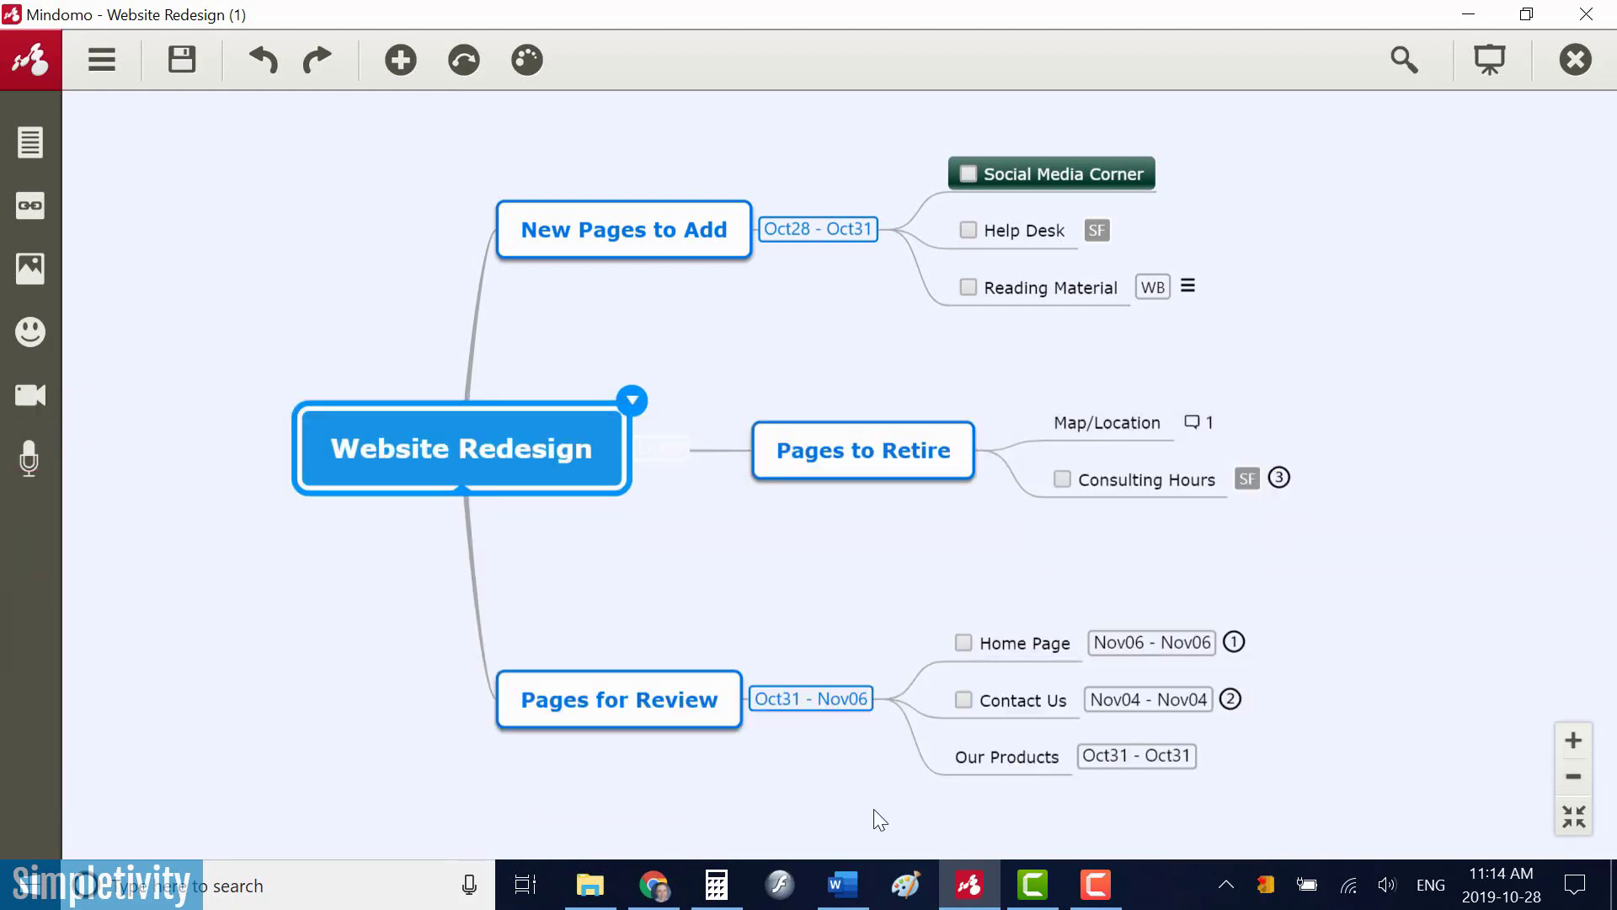
left_click(653, 884)
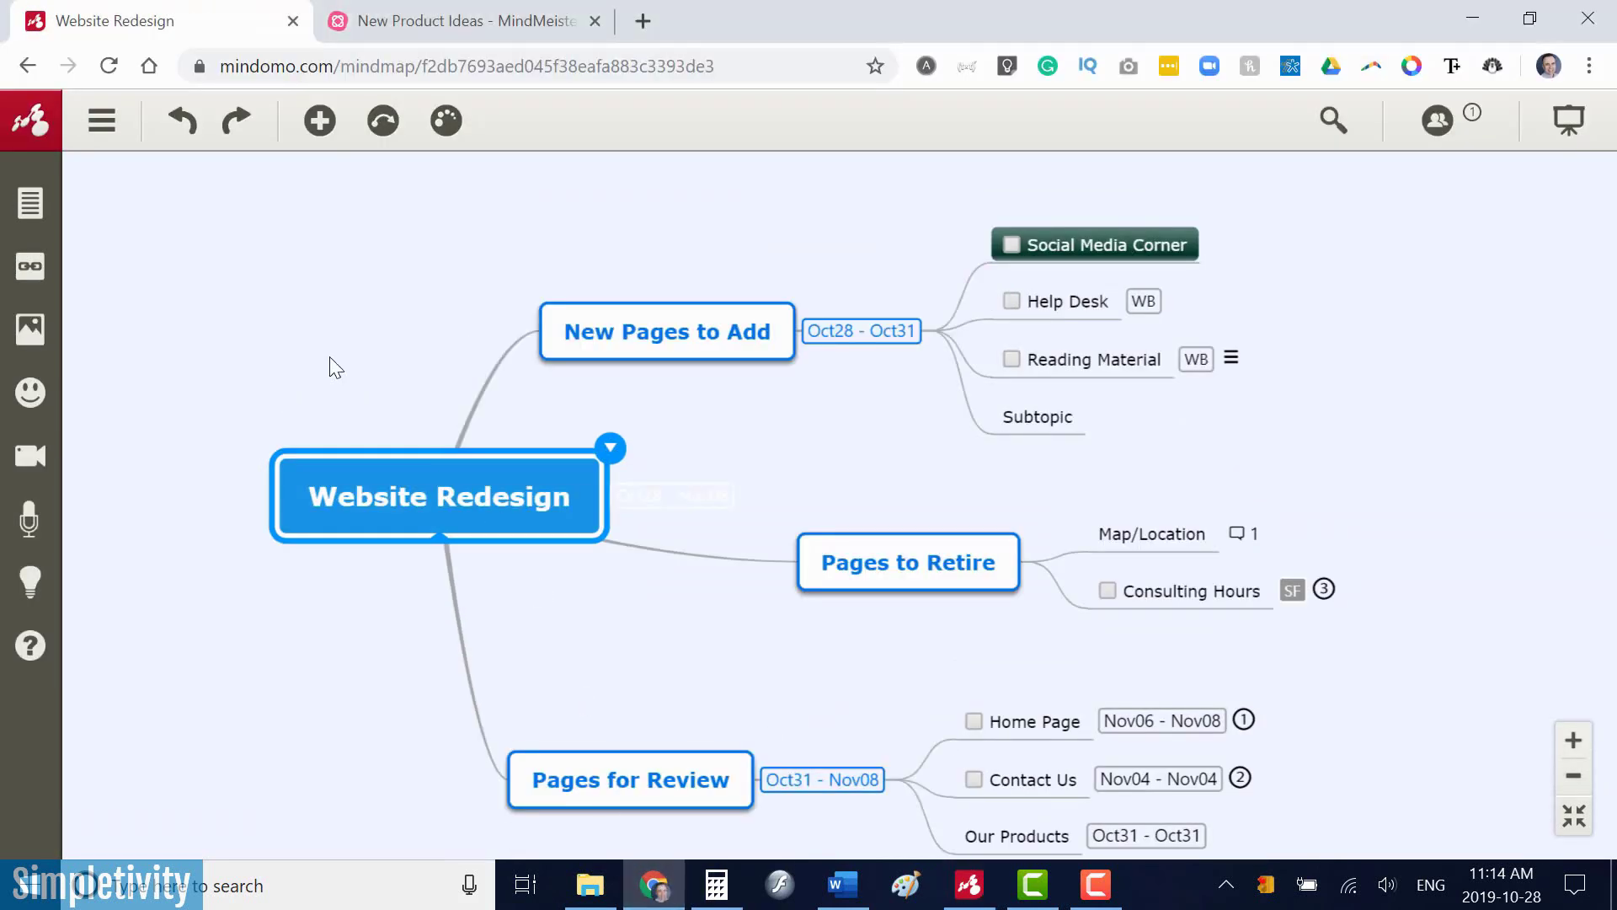